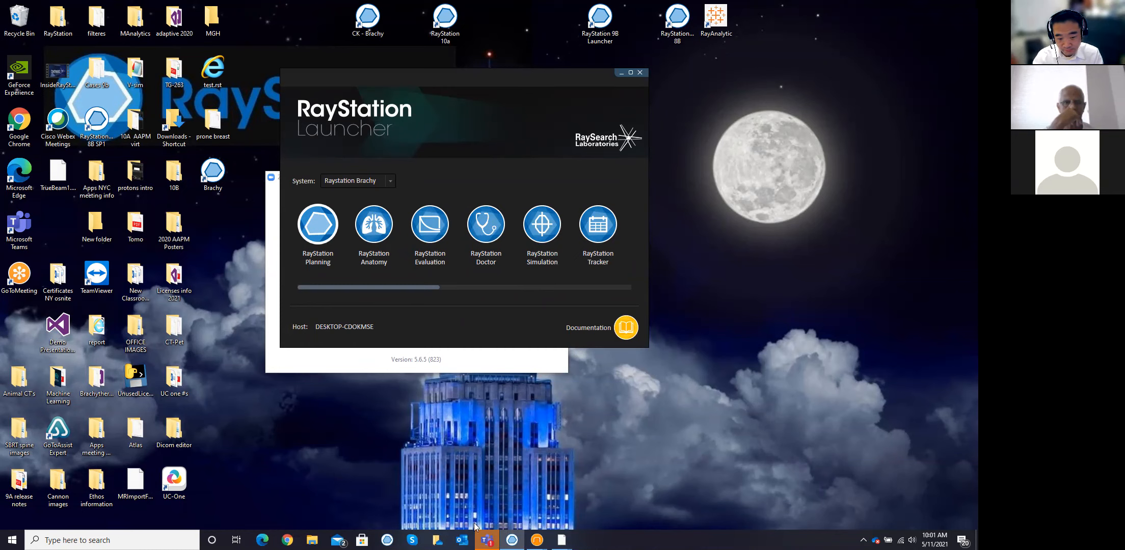
- Start a new brachytherapy plan named hdr, using Afterloader_1 and the 20 needles application setup
mouse_move(512, 540)
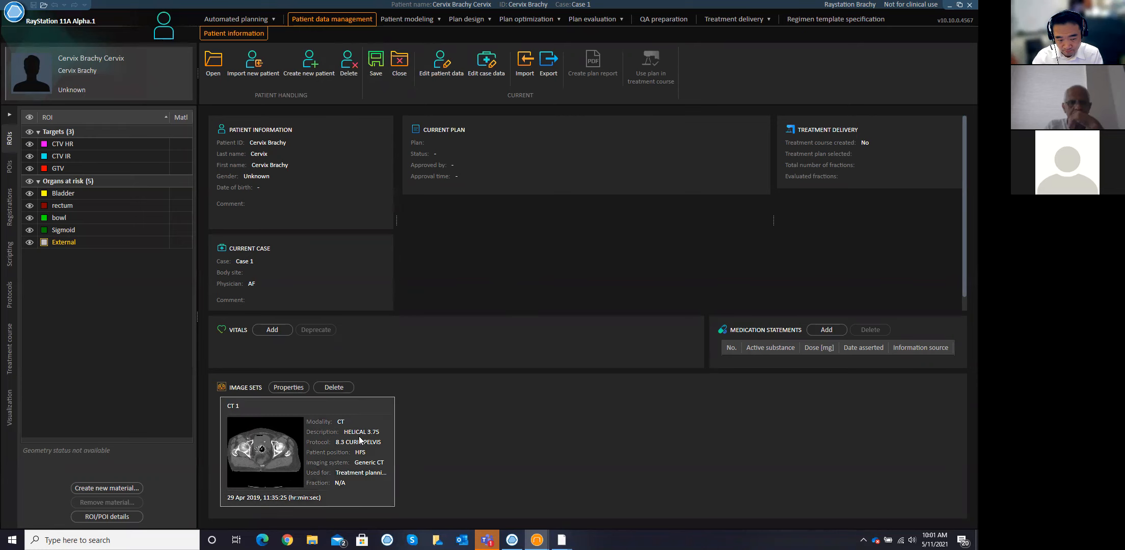
mouse_move(350, 447)
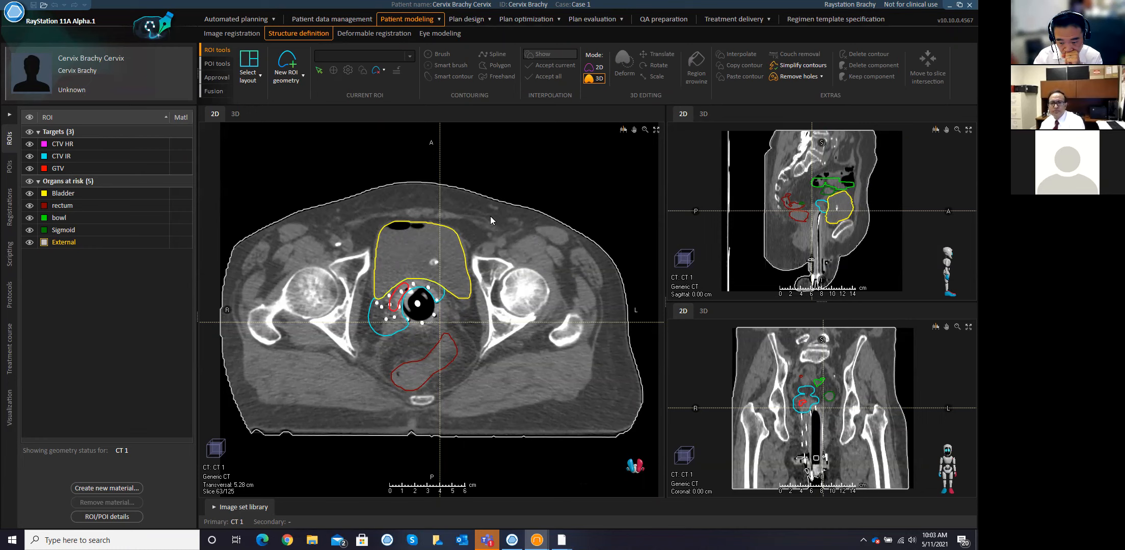
click(466, 19)
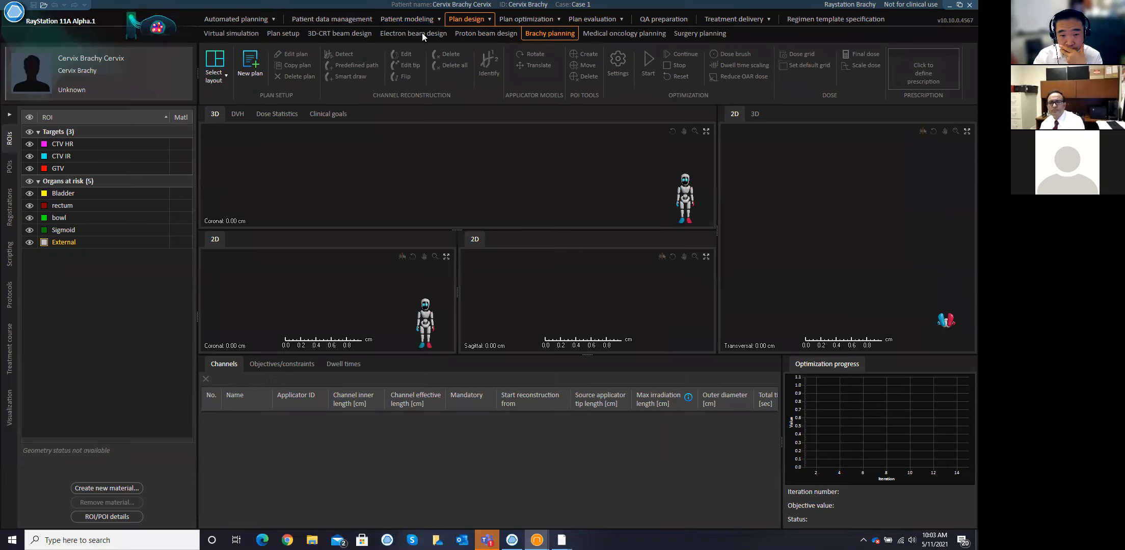
click(251, 62)
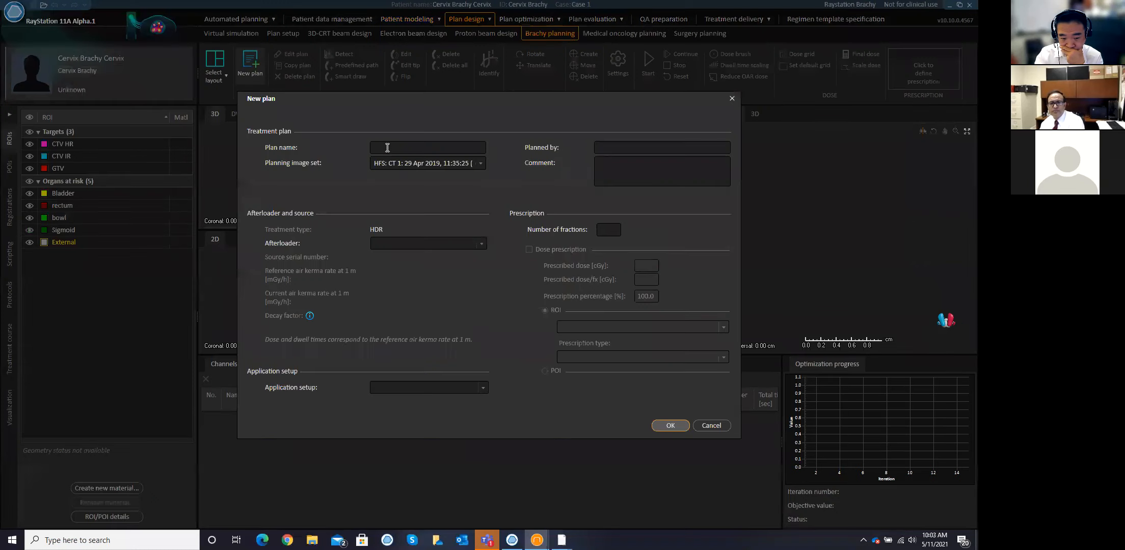
text(hdr)
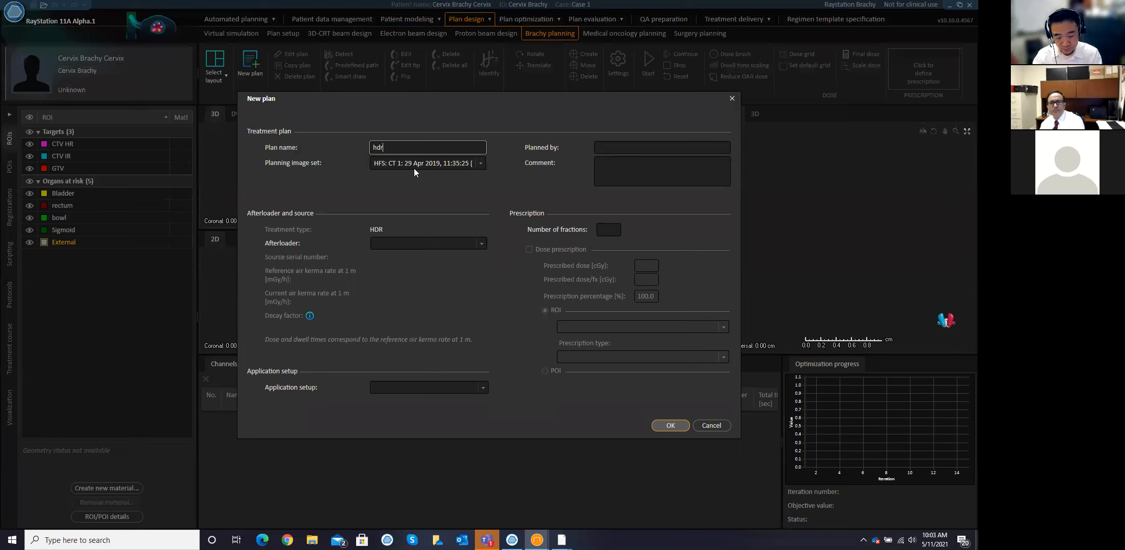
click(423, 243)
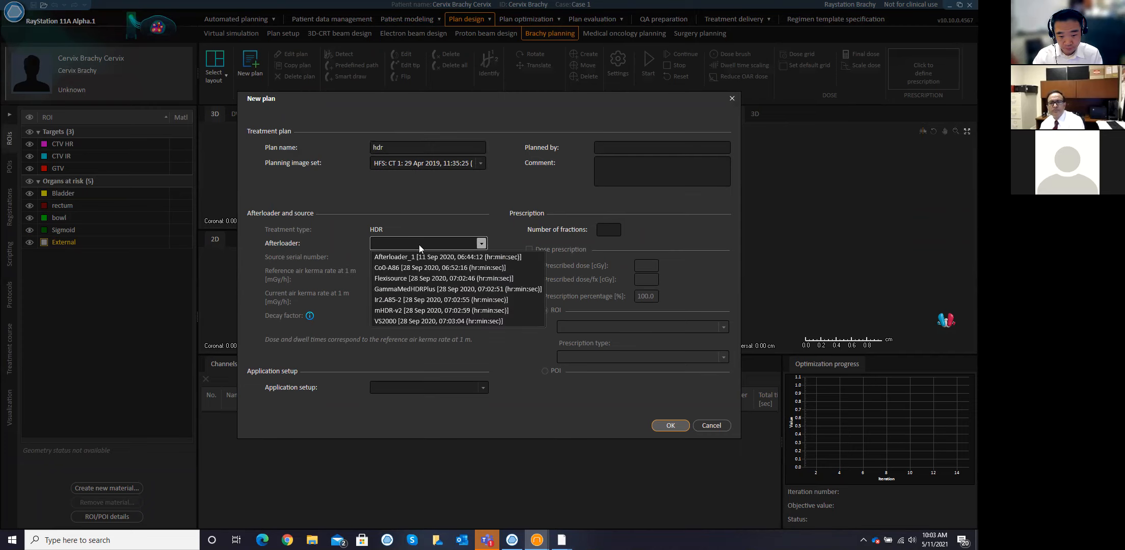
click(401, 257)
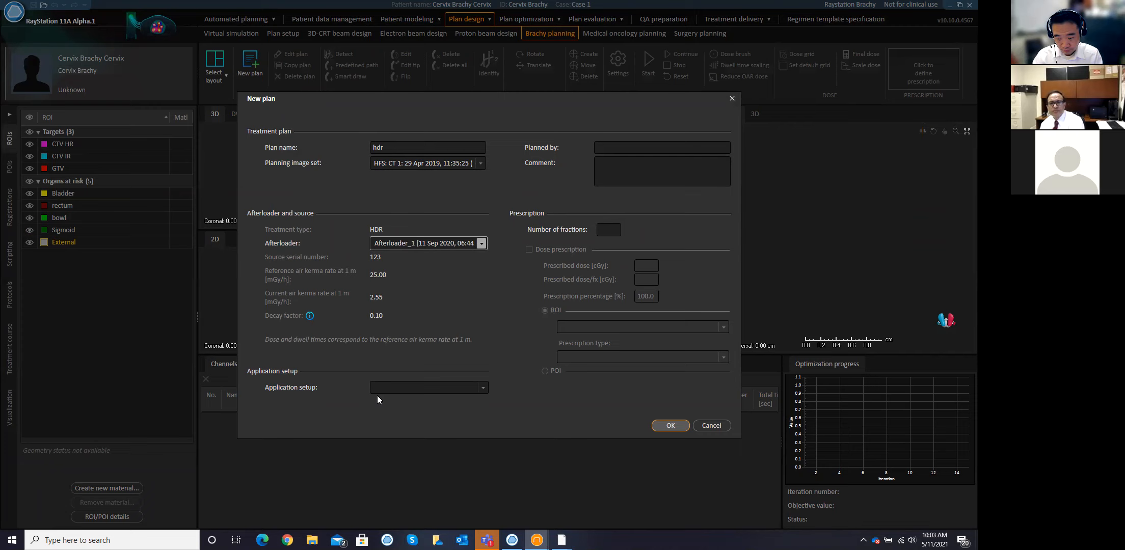
click(400, 391)
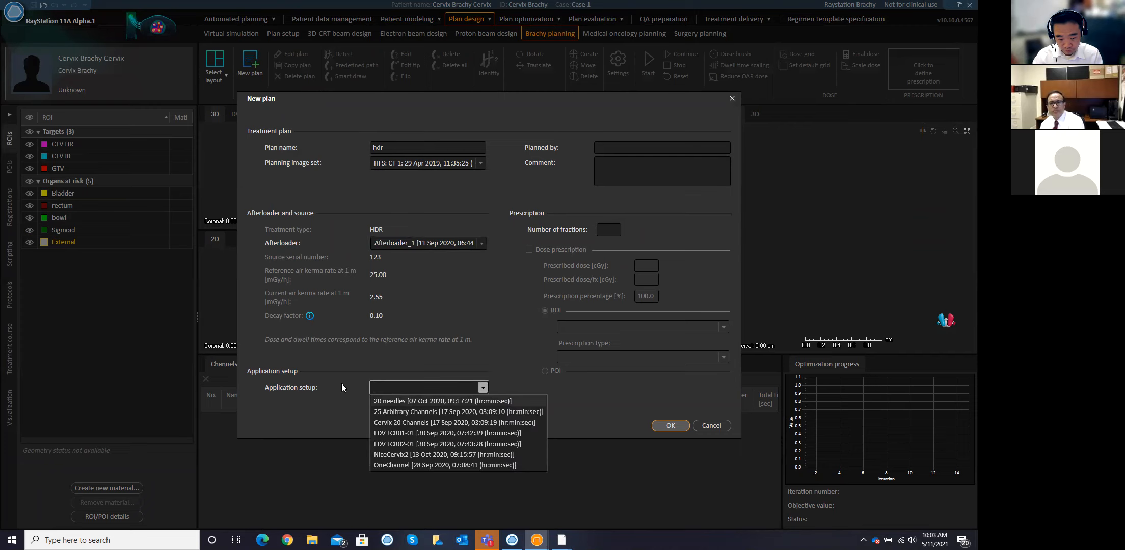
click(394, 401)
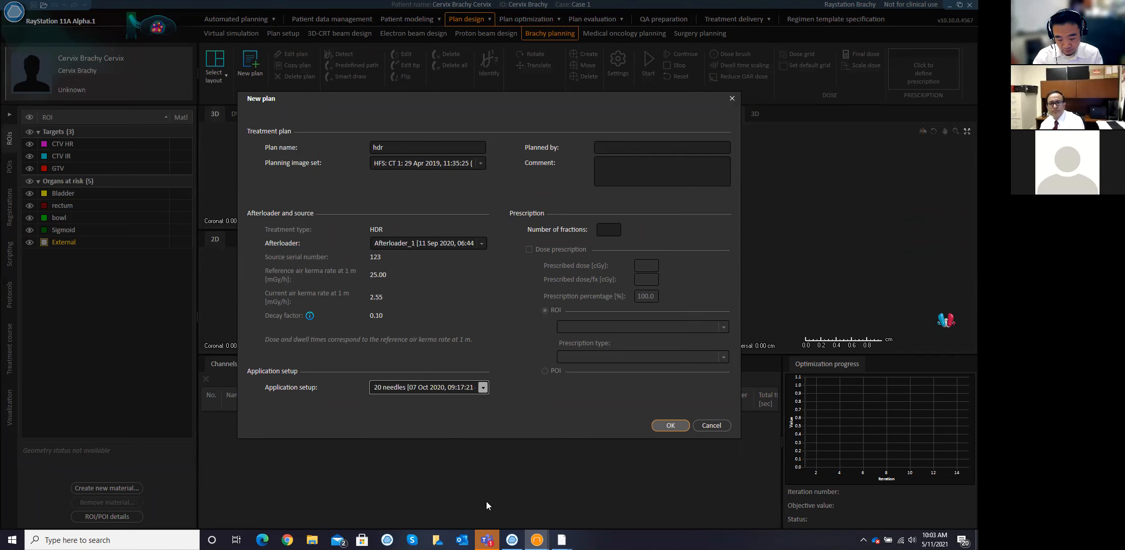
- Switch to RayPhysics and review Afterloader_1's general settings and its source's TG43 model parameters
click(537, 540)
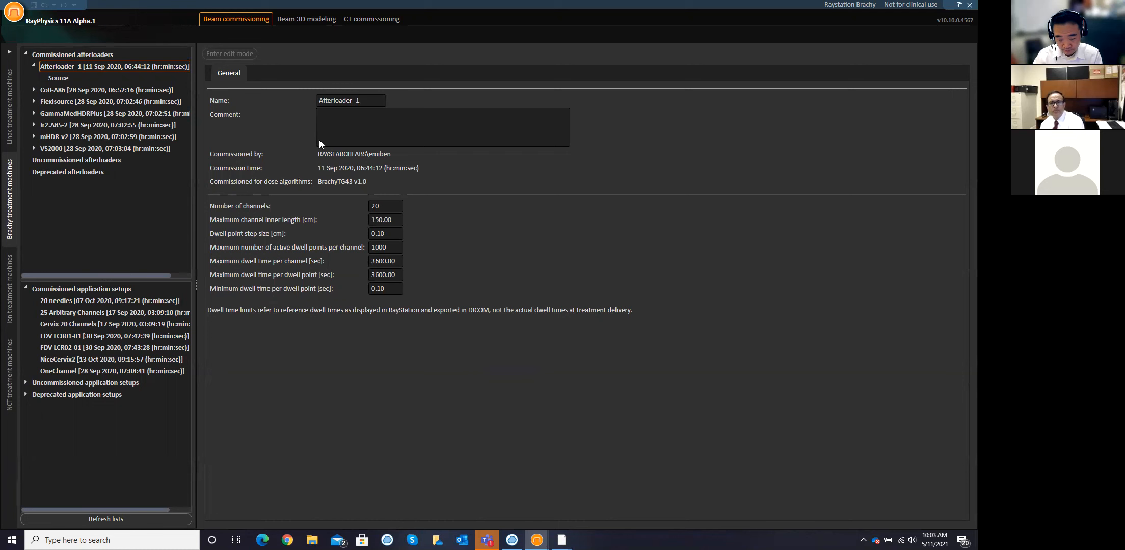
key(Down)
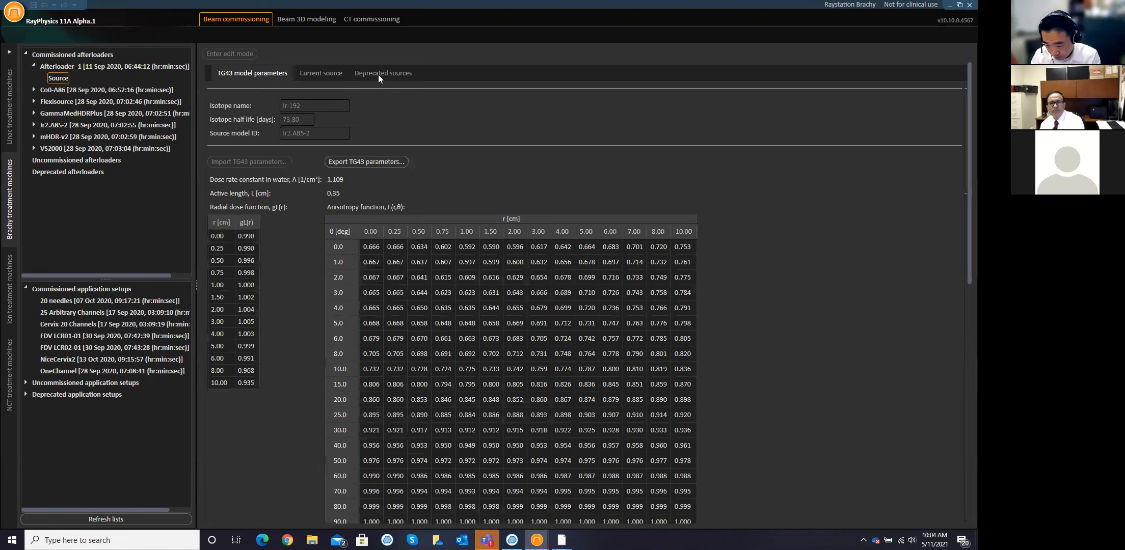
scroll(397, 204, down, 2)
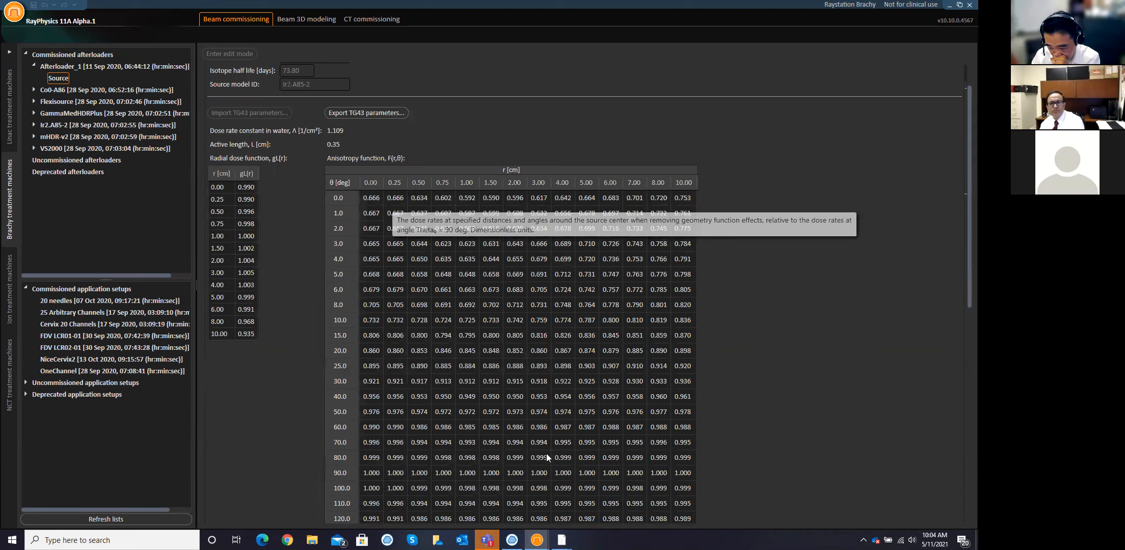
scroll(545, 456, down, 11)
scroll(586, 396, down, 7)
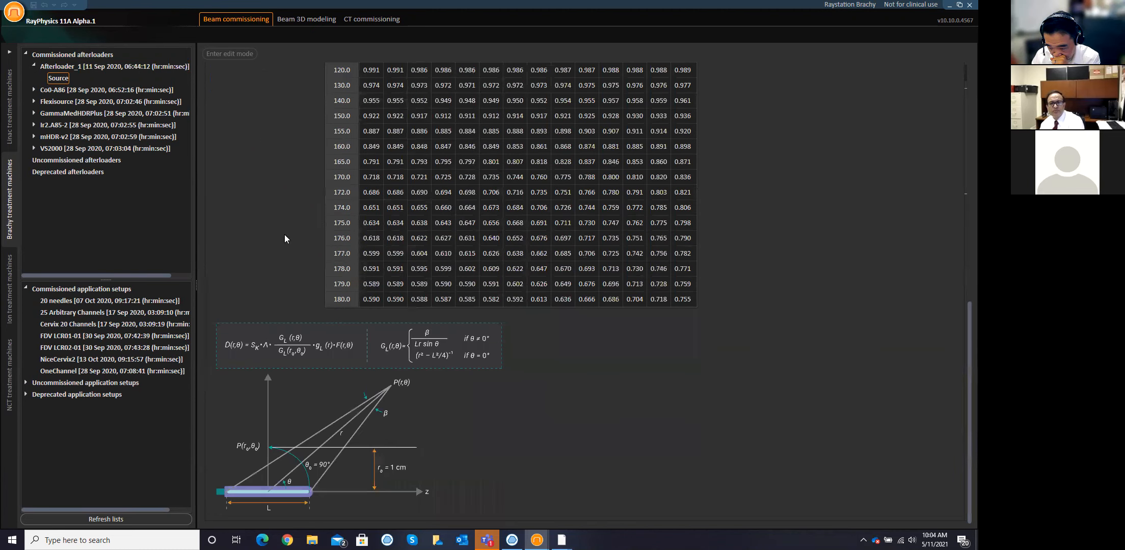
scroll(282, 224, up, 9)
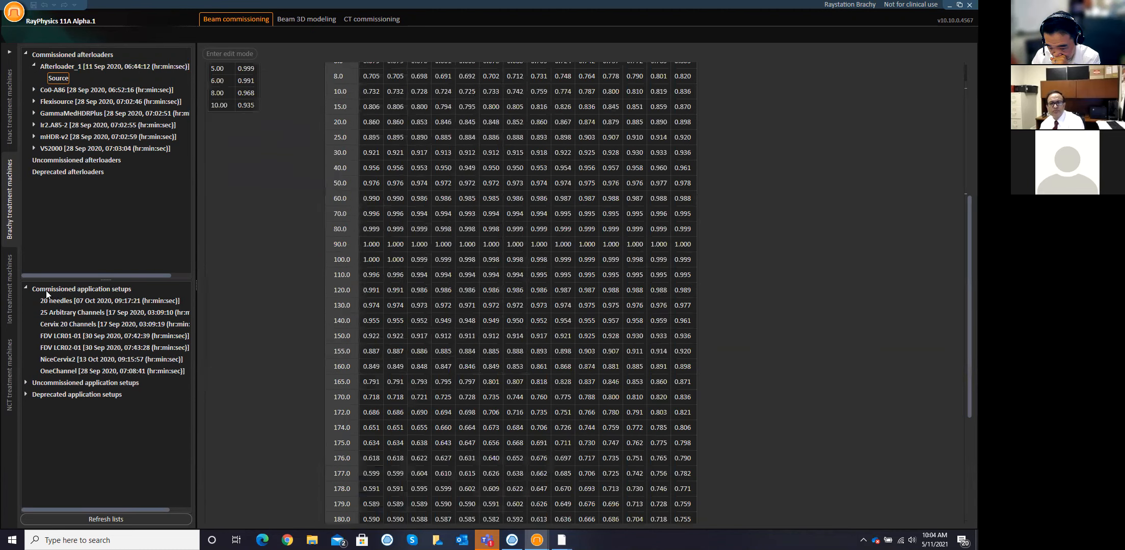
scroll(46, 290, up, 11)
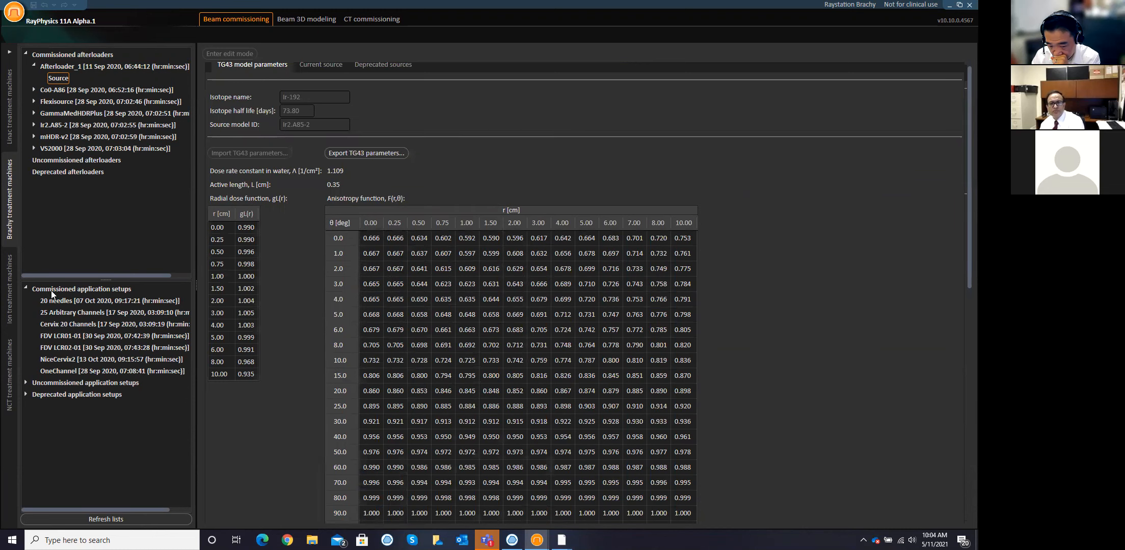
- Review the channel list and applicator diagram of the commissioned 20 needles application setup
click(58, 302)
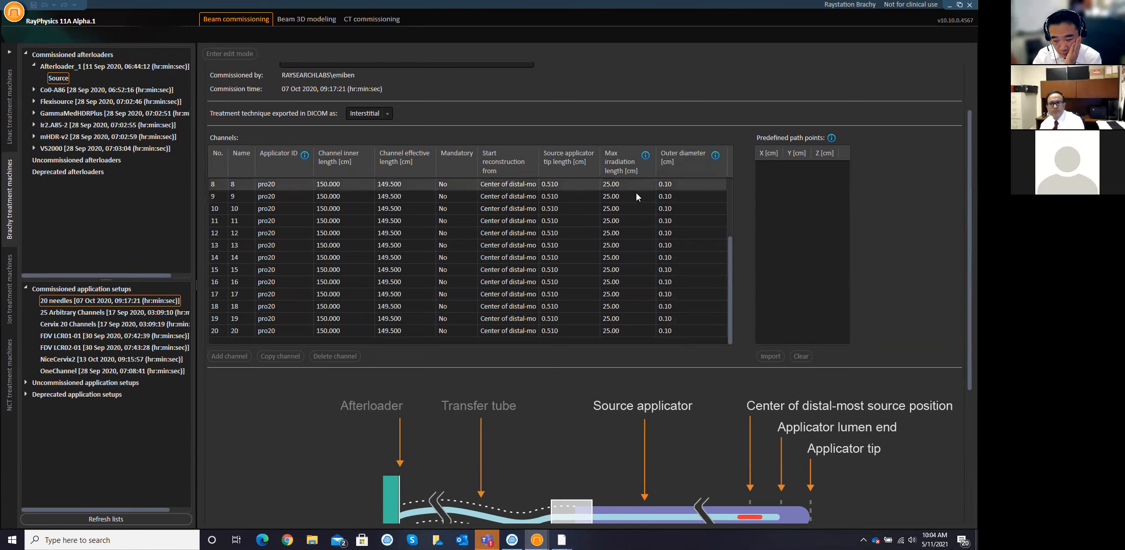
scroll(634, 436, down, 3)
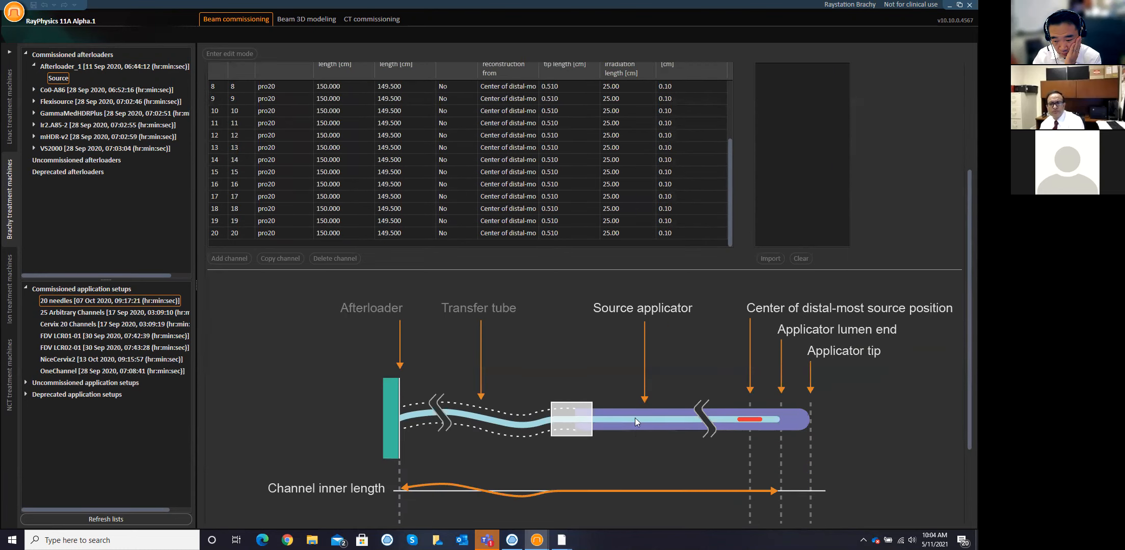
scroll(634, 417, up, 5)
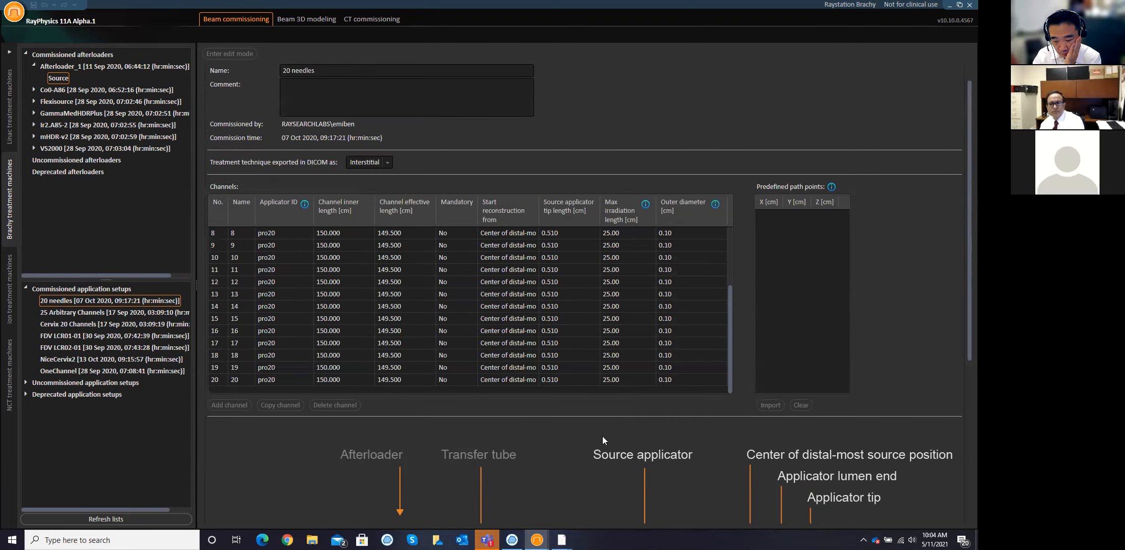
scroll(581, 455, up, 1)
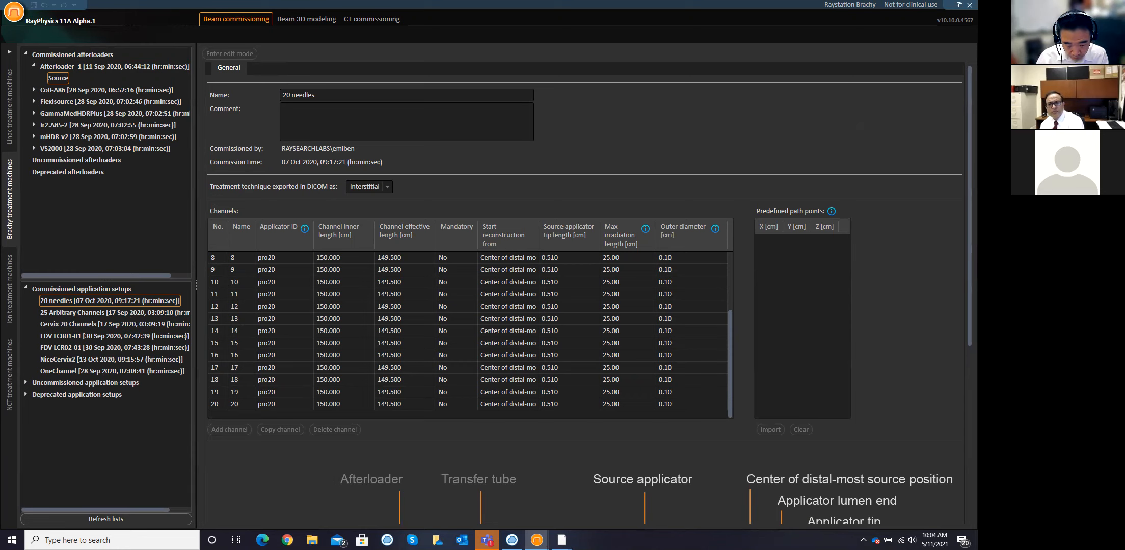
- Return to the new plan in RayStation and set 1 fraction with a prescribed dose of 700 cGy
mouse_move(537, 540)
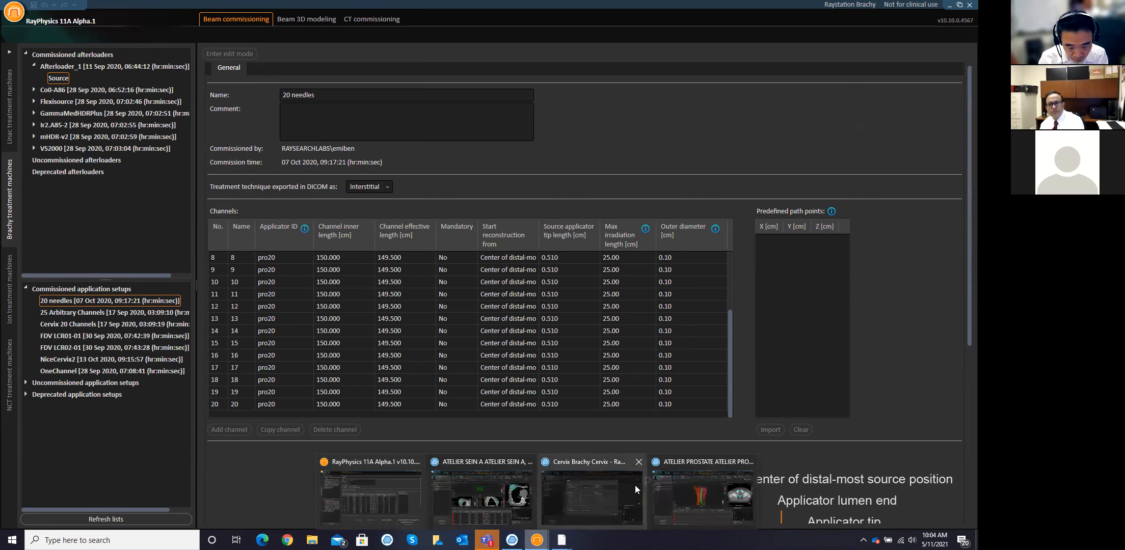
click(608, 462)
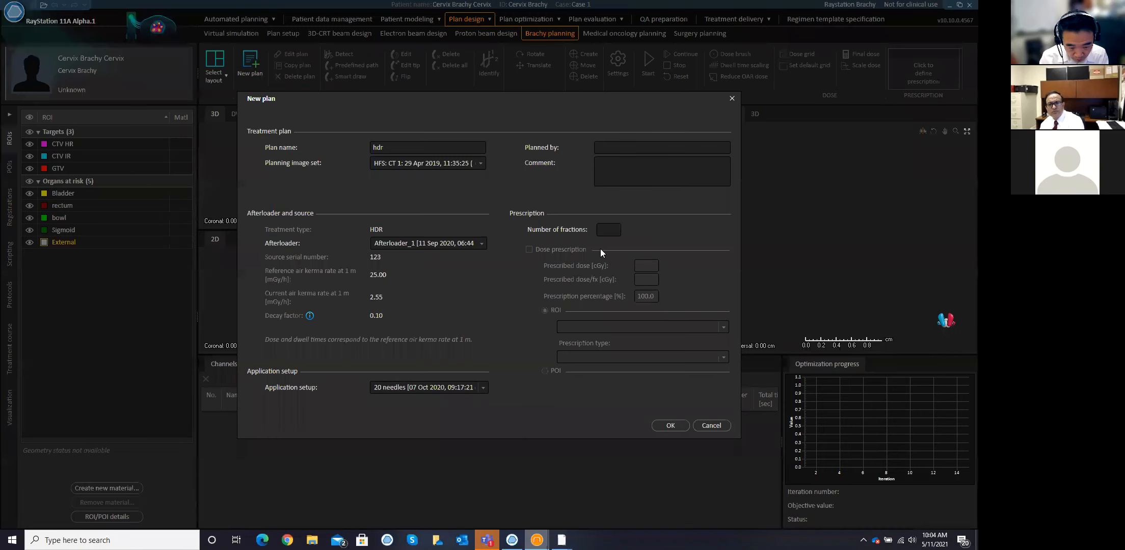
click(605, 231)
text(1)
click(535, 249)
click(649, 263)
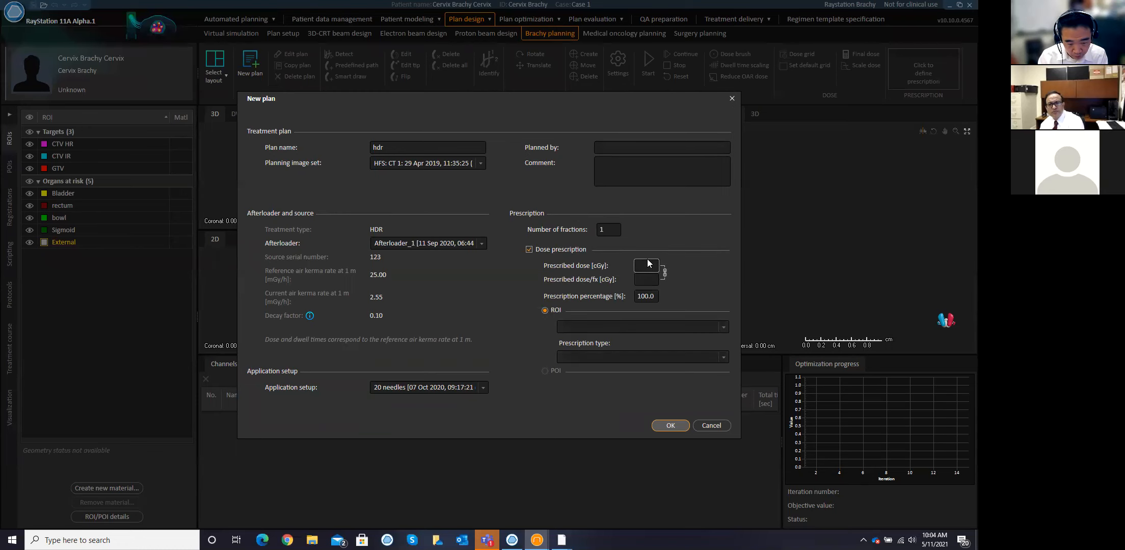
text(700)
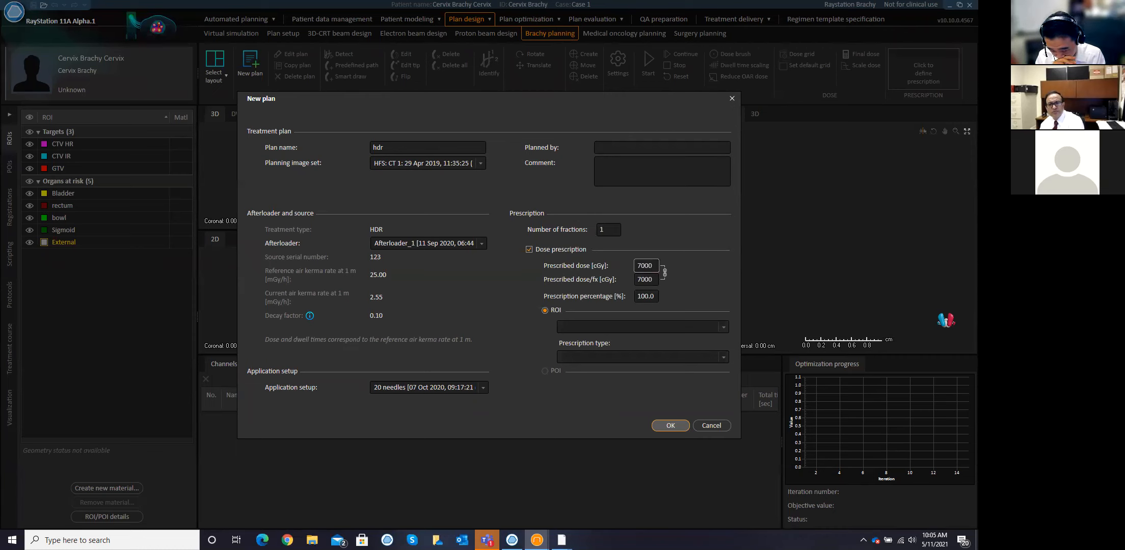
- Prescribe the dose to the CTV HR as dose at 95% volume and create the plan
click(640, 329)
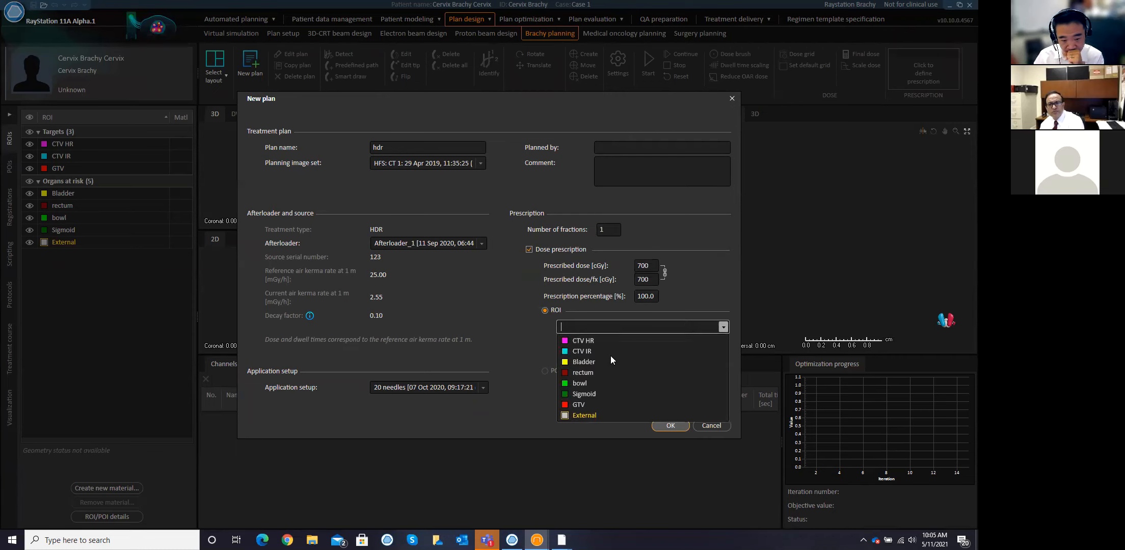
click(590, 341)
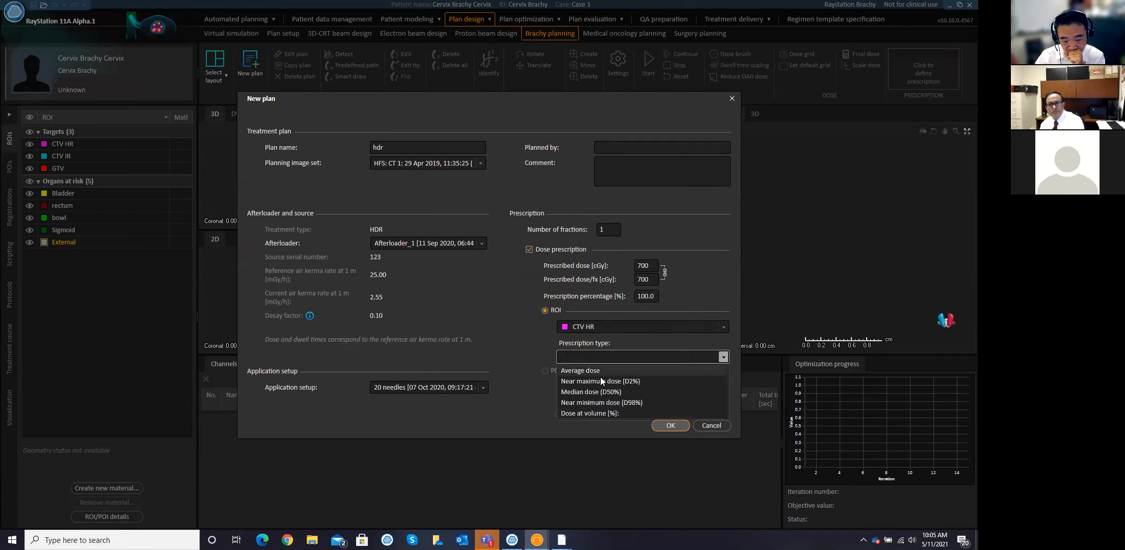
click(583, 413)
click(696, 358)
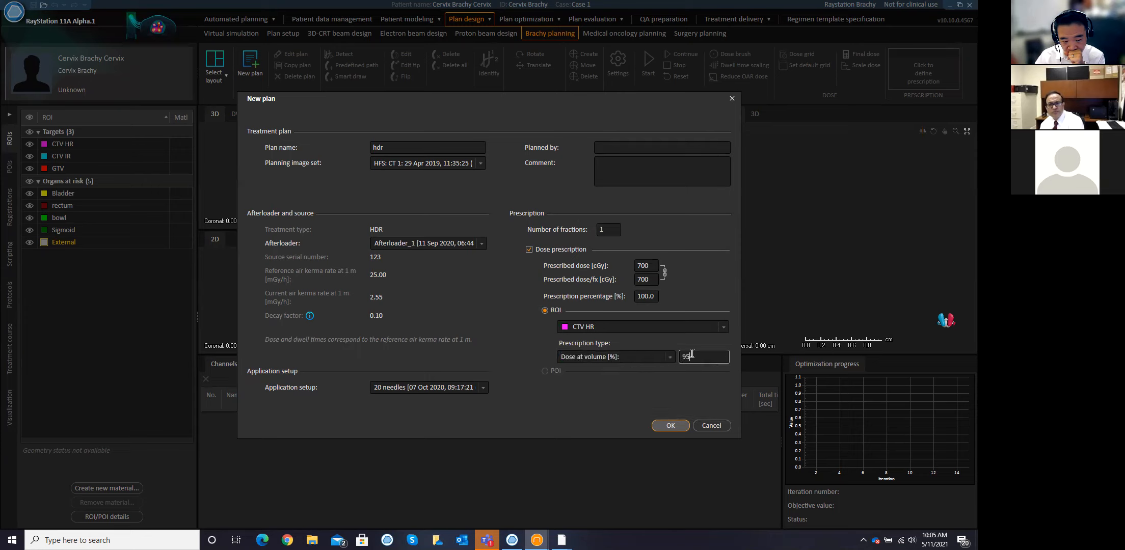
text(95)
key(Return)
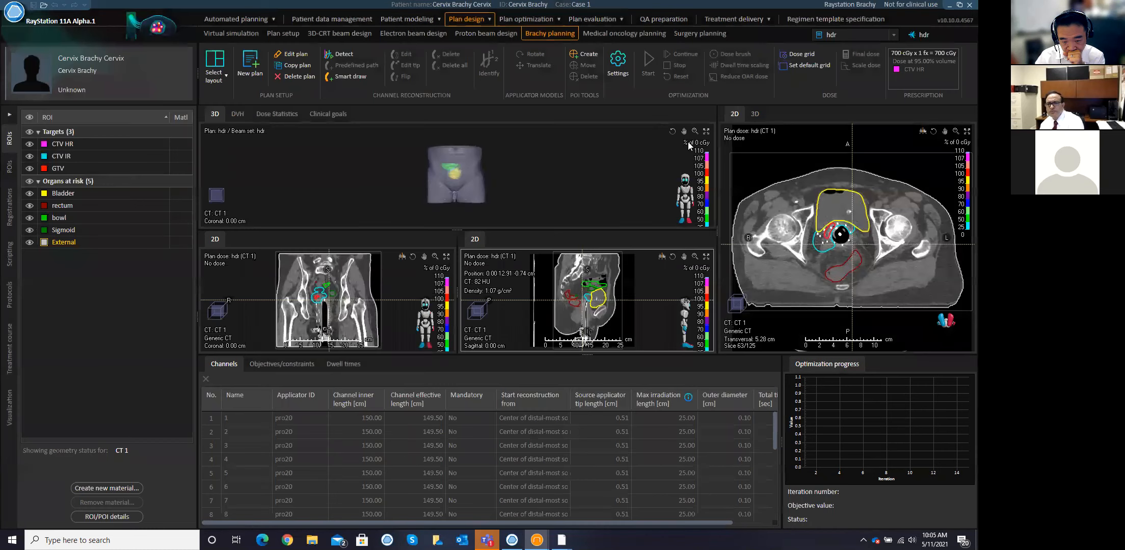
- Hide all organs at risk so that only the target structures are displayed
drag(511, 178, 561, 173)
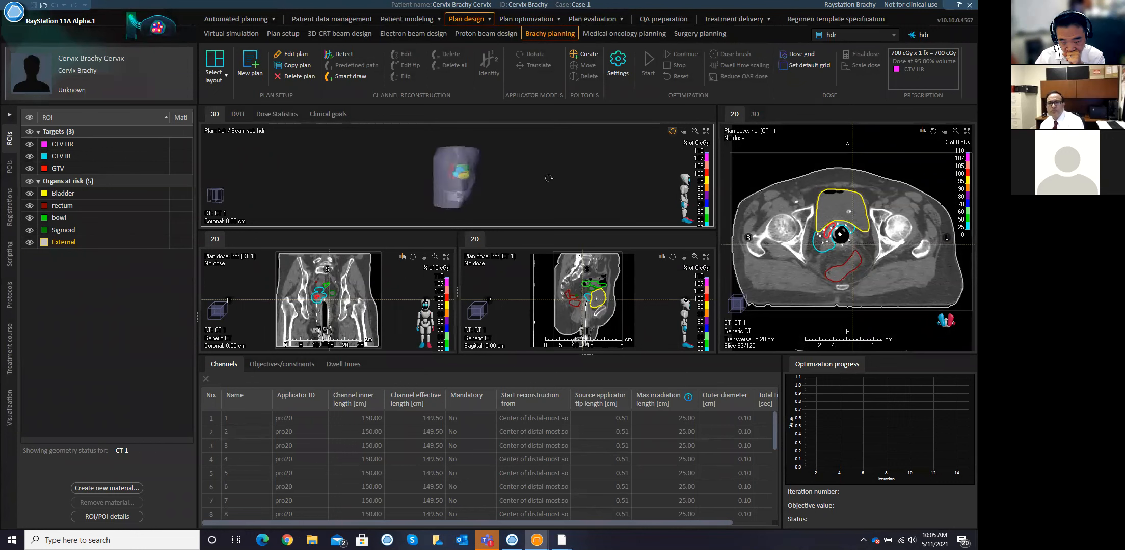
drag(529, 182, 497, 183)
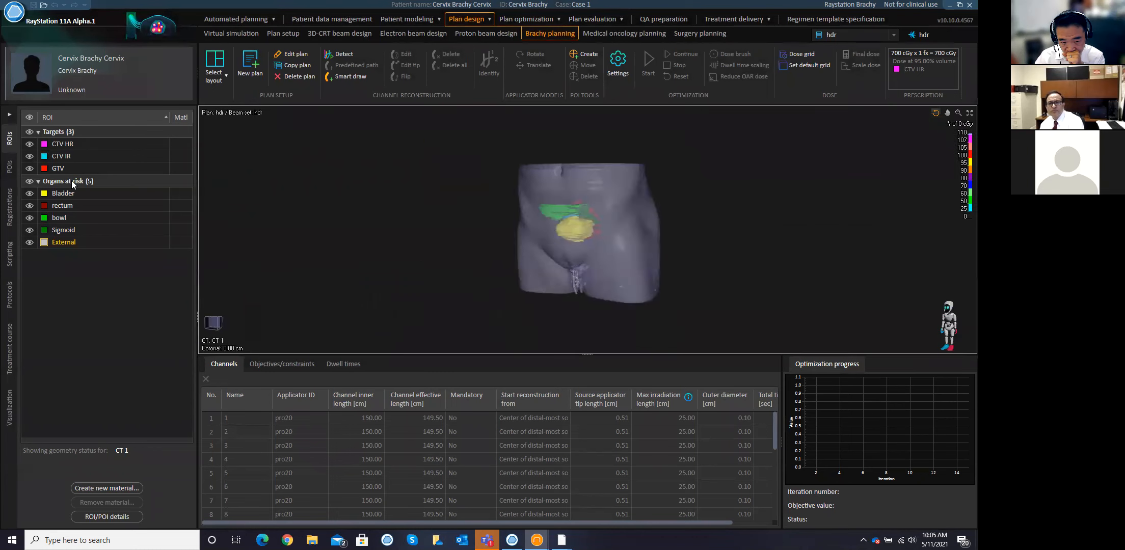
click(29, 180)
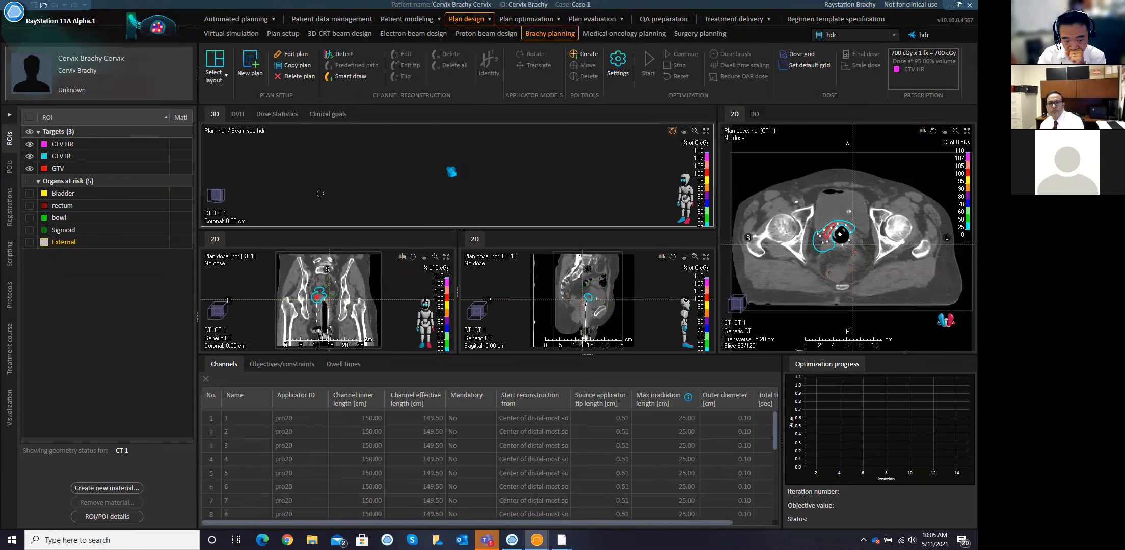
- Set the 3D visualization of the CTV HR and the CTV IR to semi-transparent
click(152, 143)
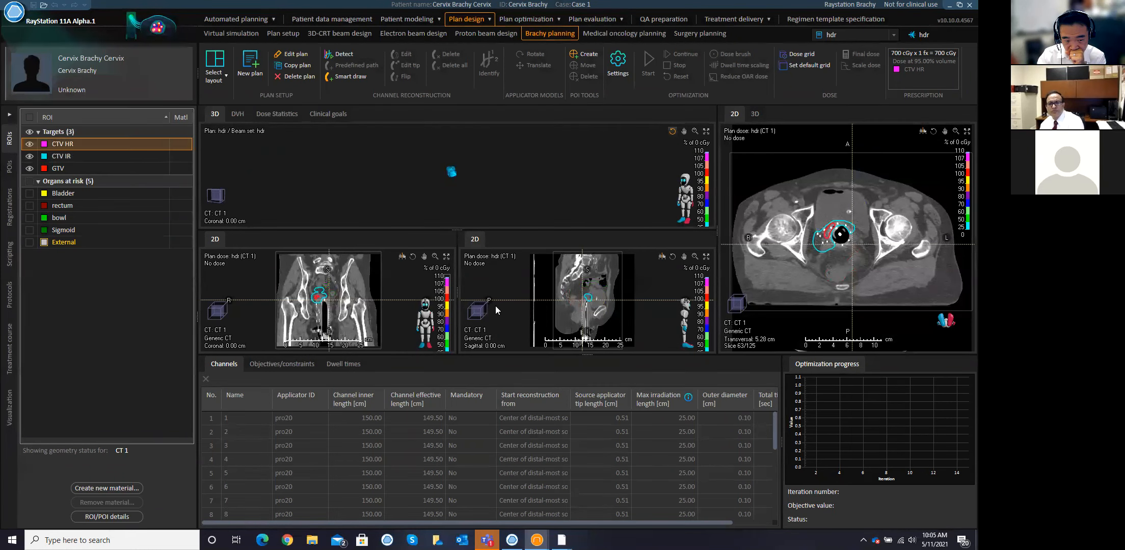
click(473, 341)
click(477, 379)
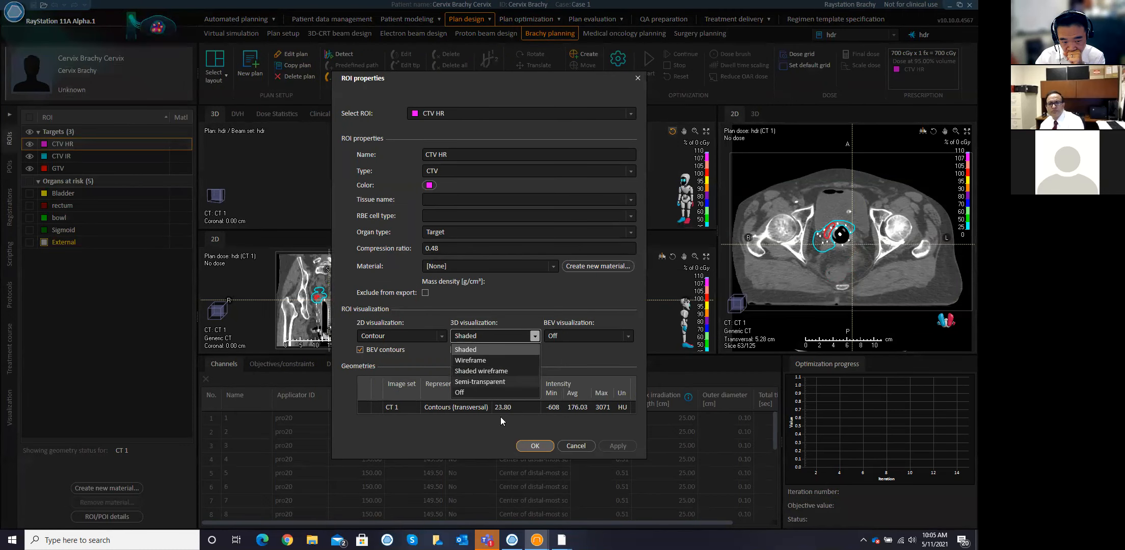
click(448, 117)
click(435, 138)
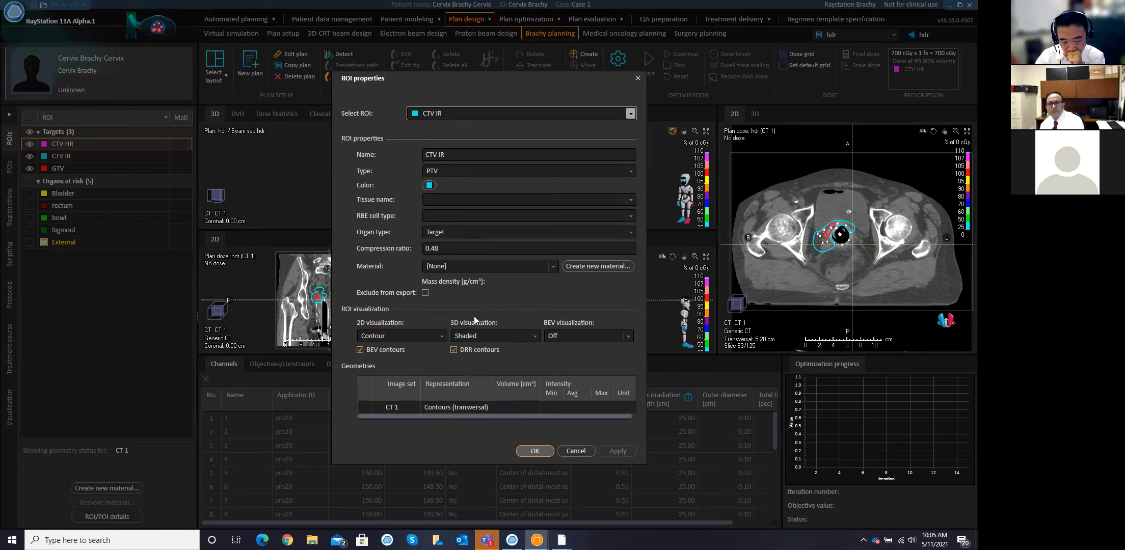
click(479, 337)
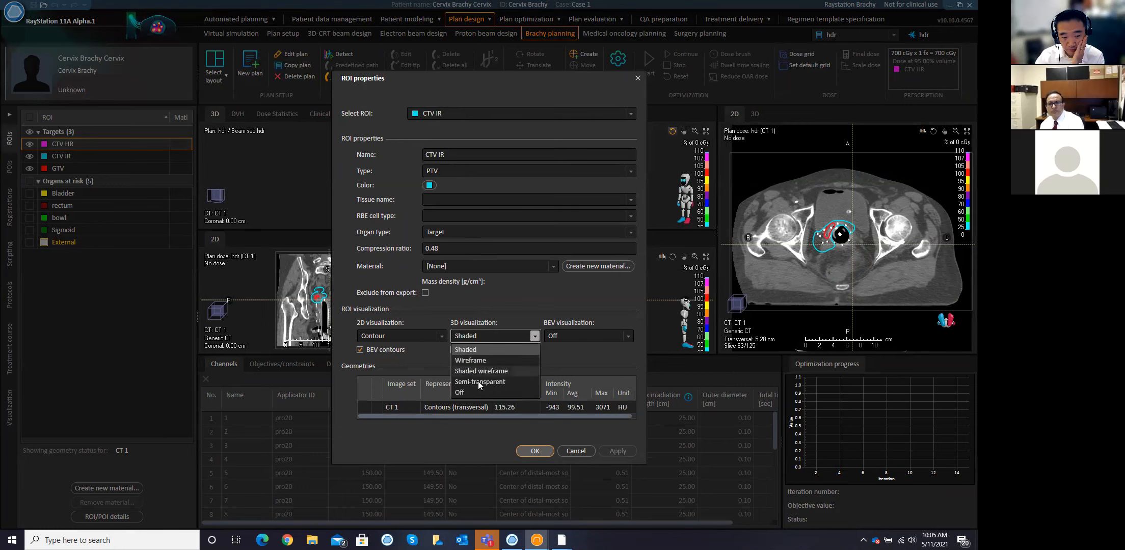
click(478, 381)
- Check the GTV's ROI properties, accept the display settings and inspect the targets in 3D
click(433, 116)
click(429, 192)
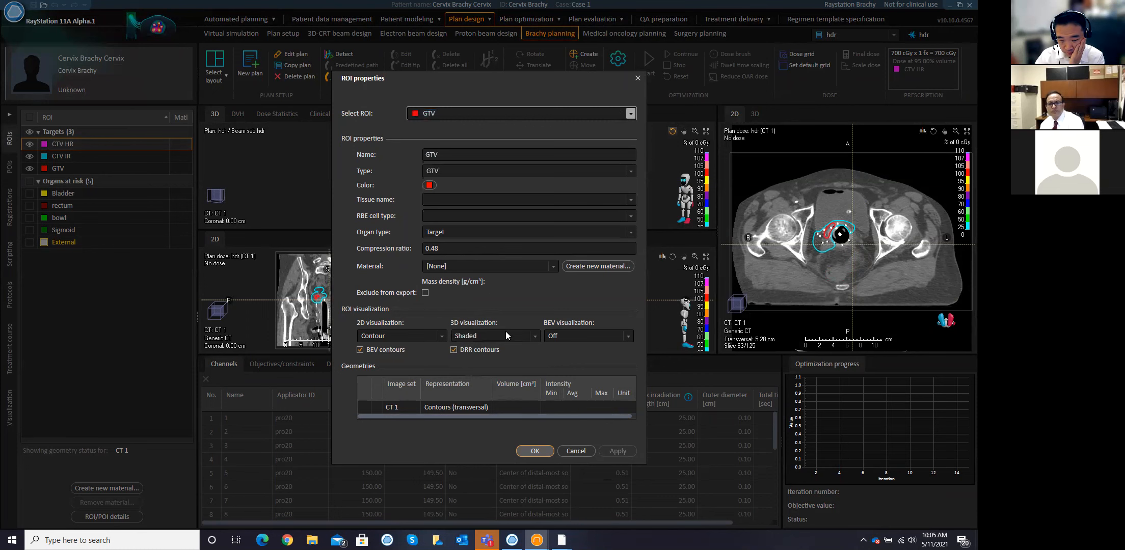
click(530, 448)
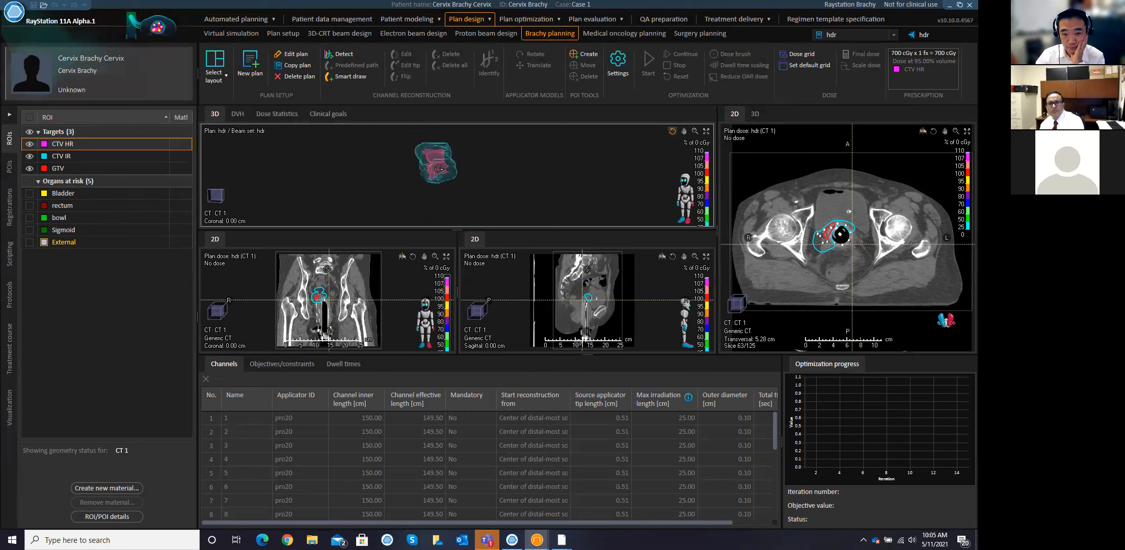
drag(451, 169, 467, 178)
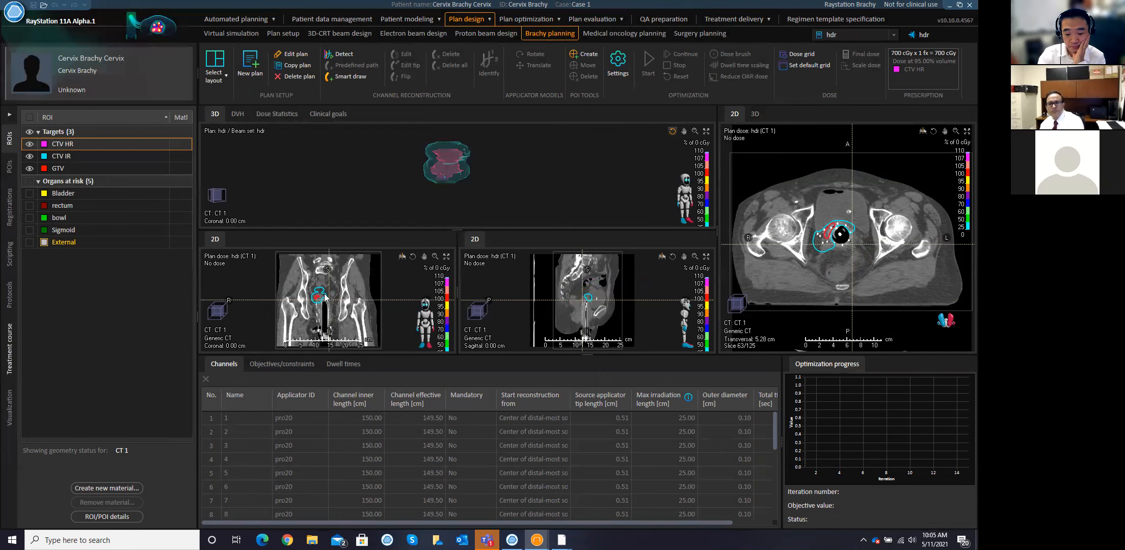
- Try a manual image view rotation with a roll of 15.2 degrees and turn manual rotation off again
click(9, 349)
click(9, 405)
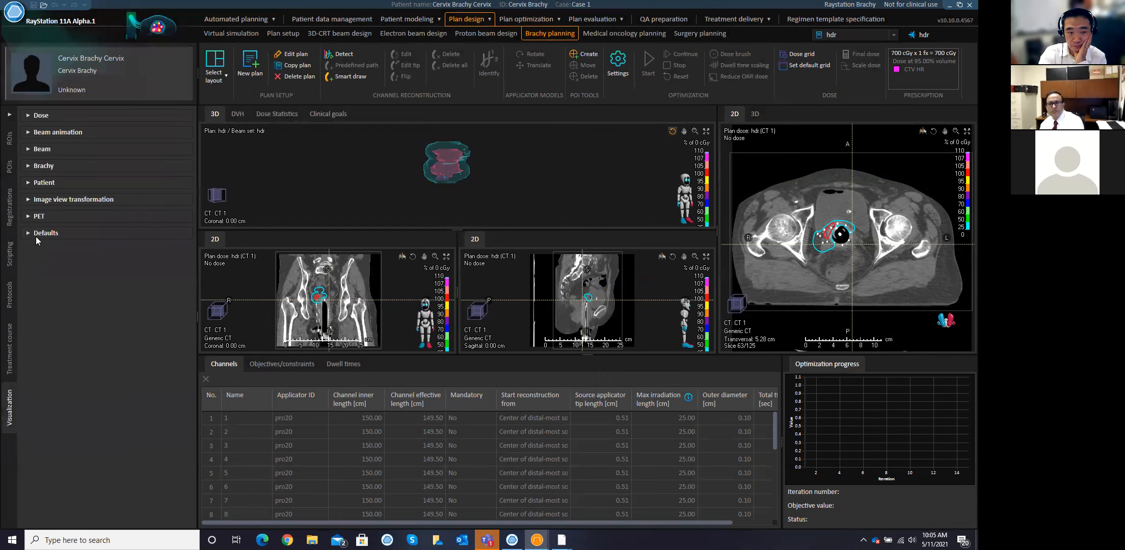
click(28, 200)
click(37, 215)
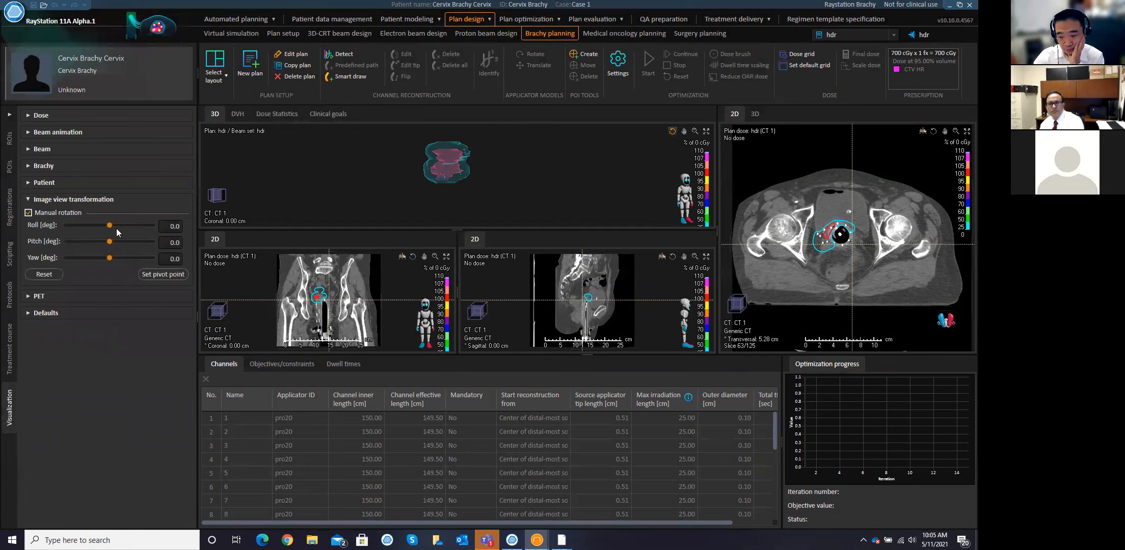
mouse_move(110, 226)
mouse_down()
mouse_move(120, 226)
mouse_move(110, 233)
mouse_up()
ctrl+scroll(616, 305, up, 1)
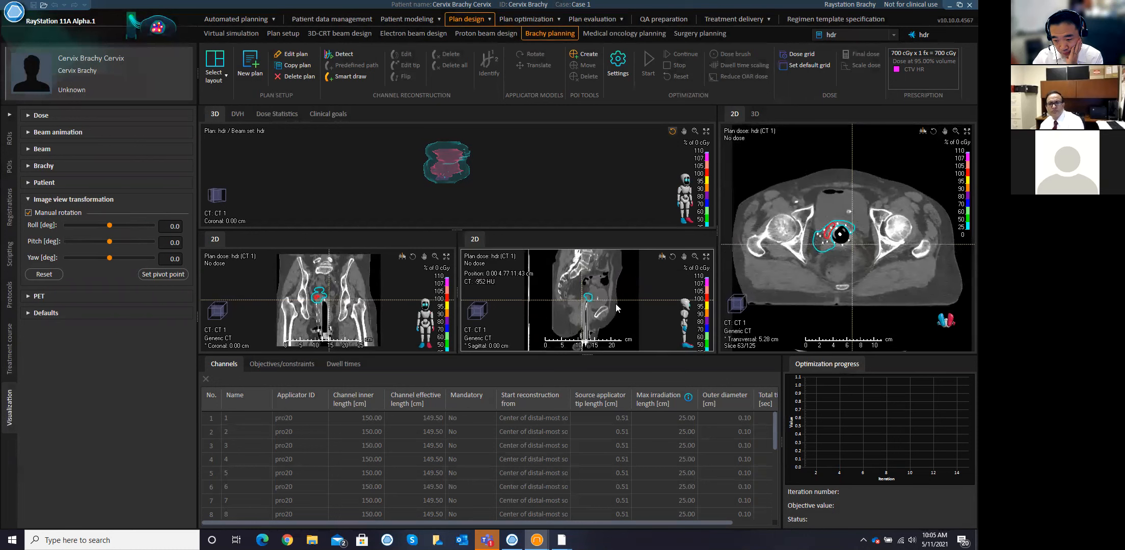
ctrl+scroll(615, 304, up, 4)
click(684, 257)
drag(621, 311, 614, 267)
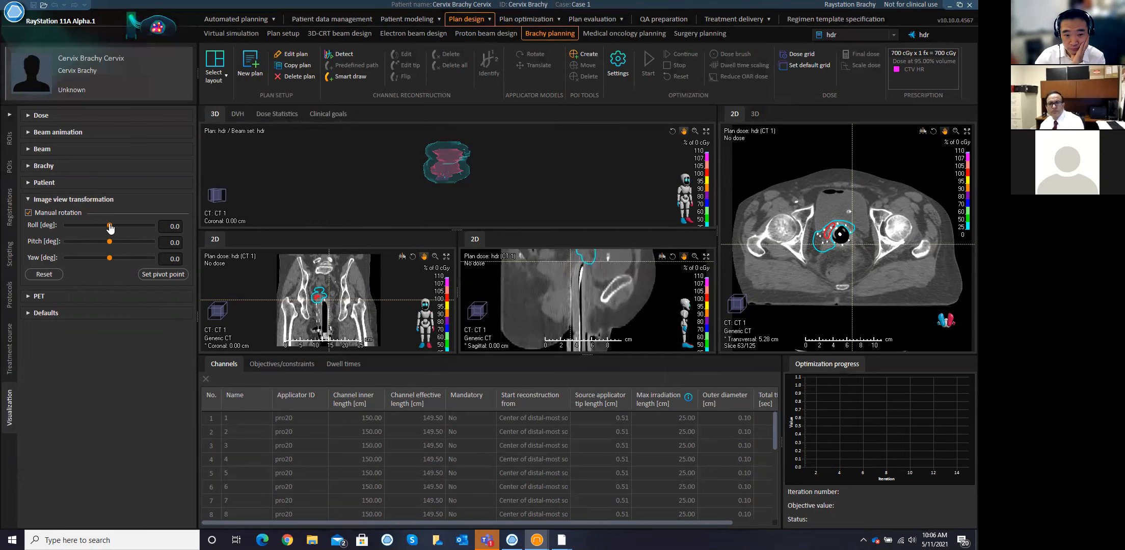
drag(111, 227, 114, 233)
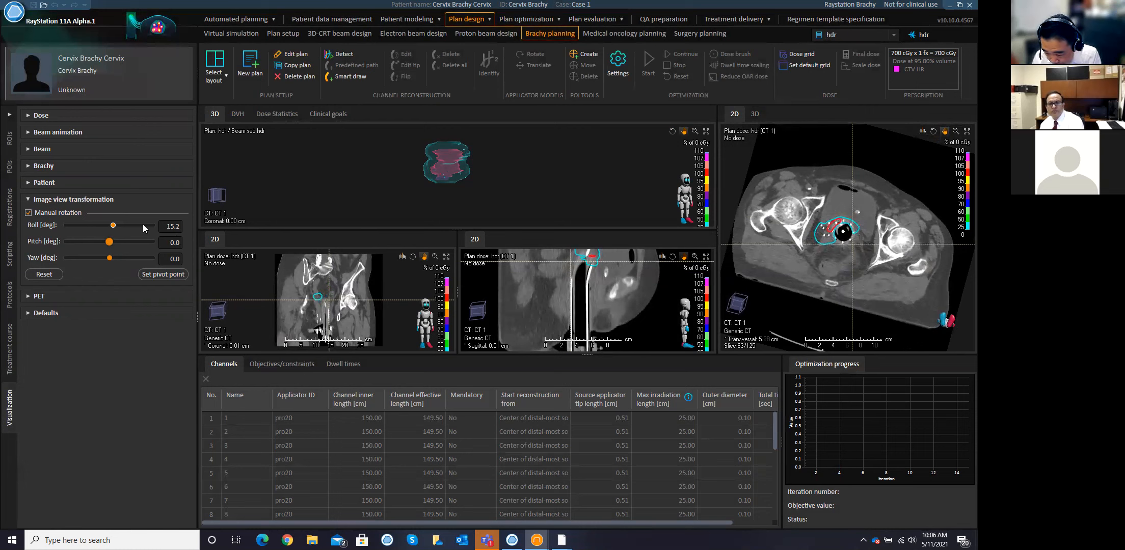
click(29, 214)
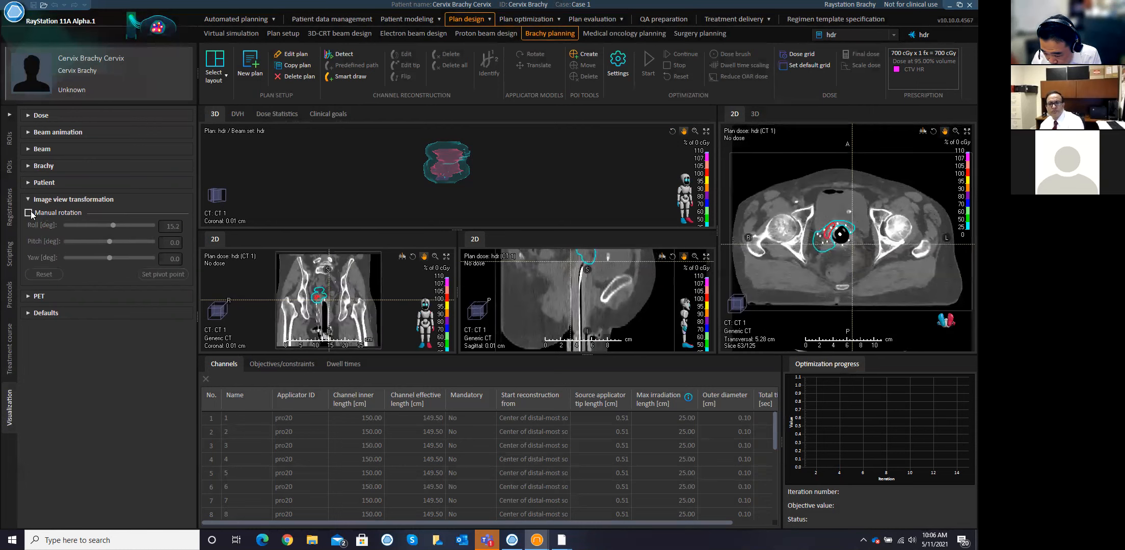
- Detect the channel candidates automatically and inspect them around the targets in 3D
click(346, 56)
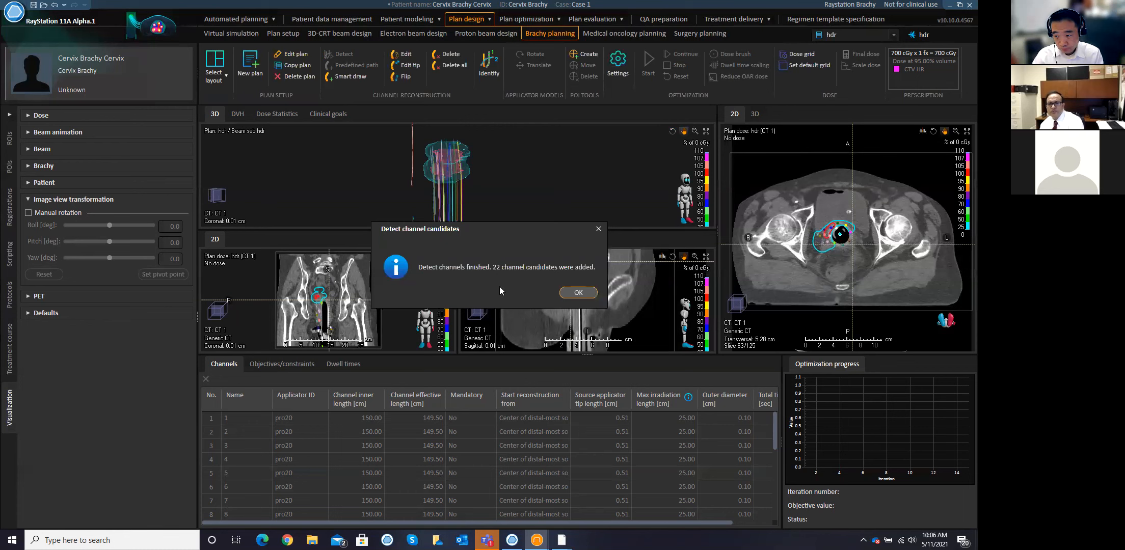
click(577, 293)
drag(619, 171, 638, 146)
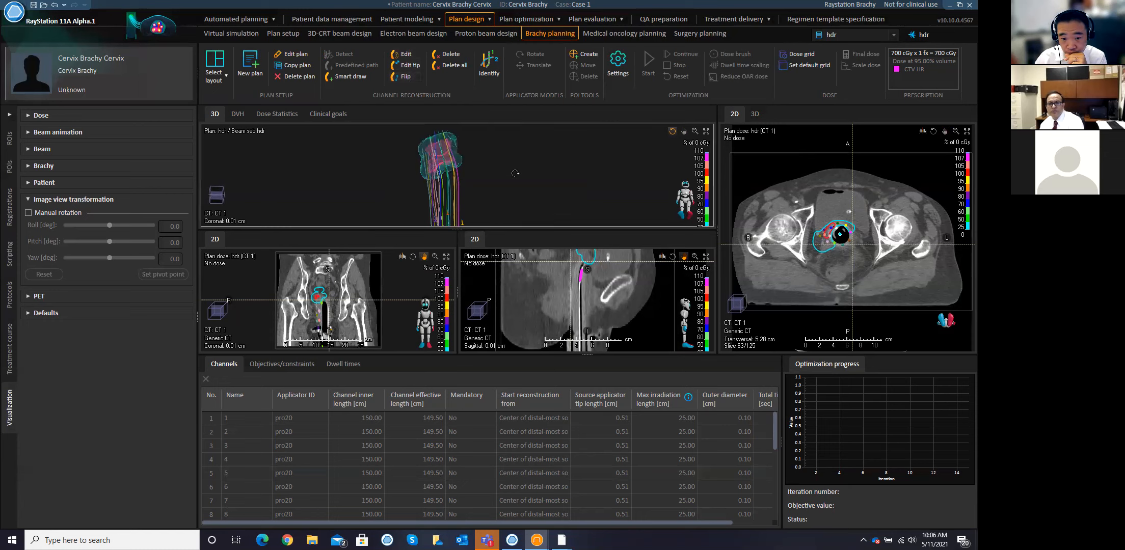
drag(517, 175, 522, 200)
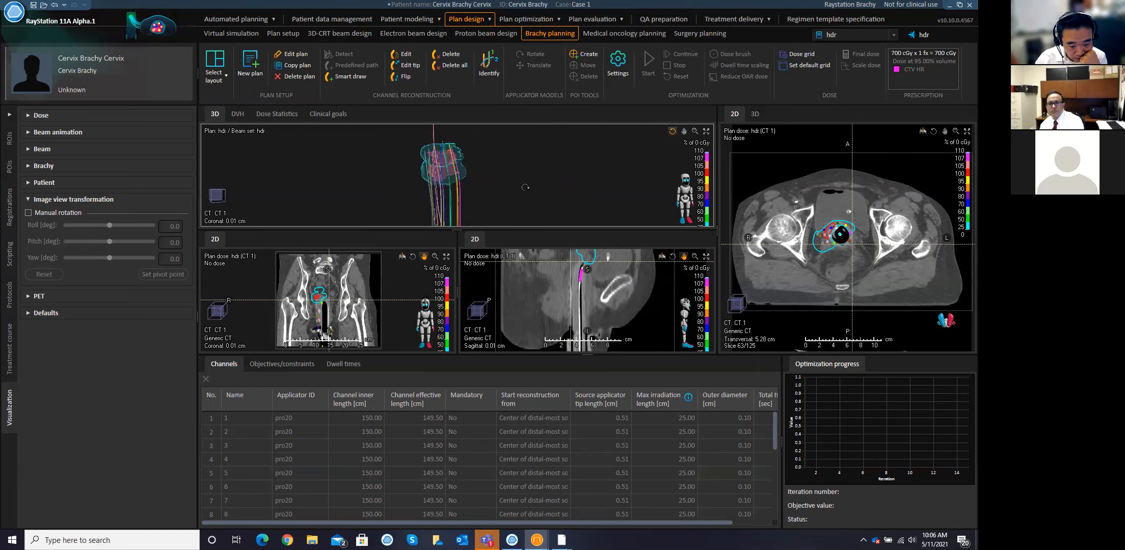
- Identify channels 1 to 15 one by one on the detected candidates in and around the cylinder in the transversal slice
double_click(777, 206)
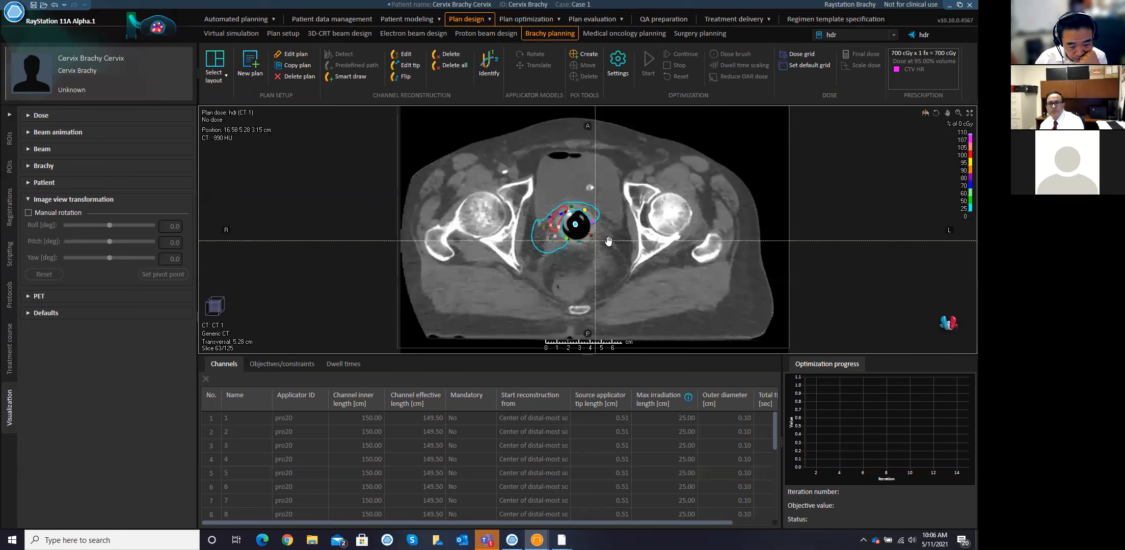
scroll(612, 235, up, 2)
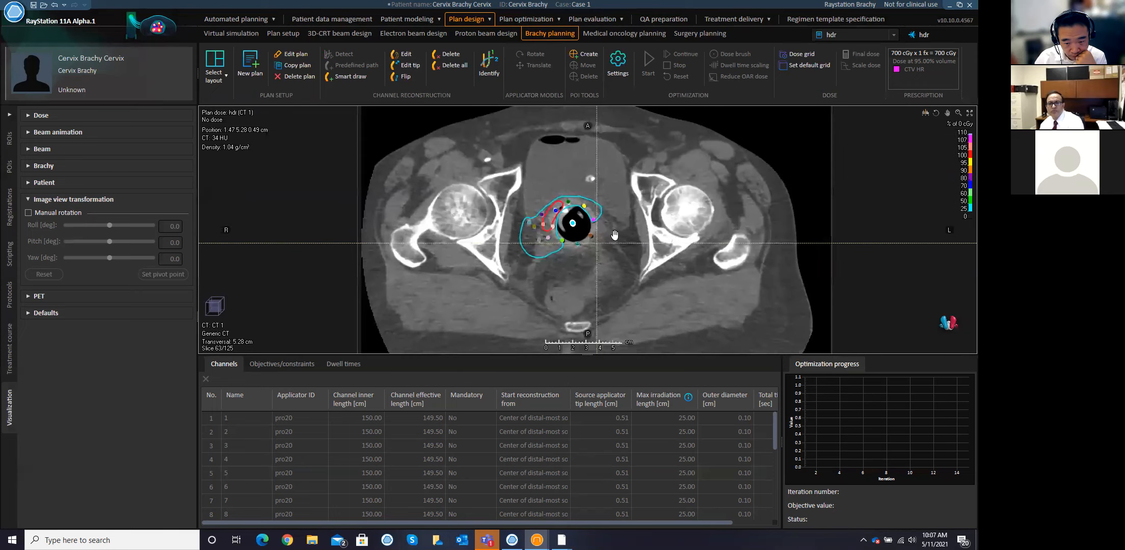
scroll(615, 233, up, 2)
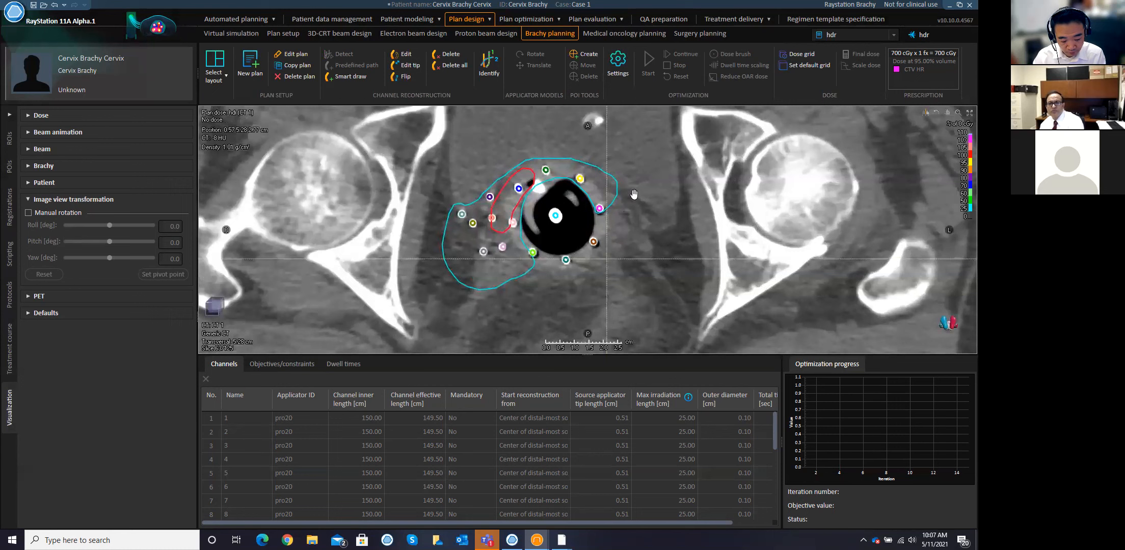
click(489, 73)
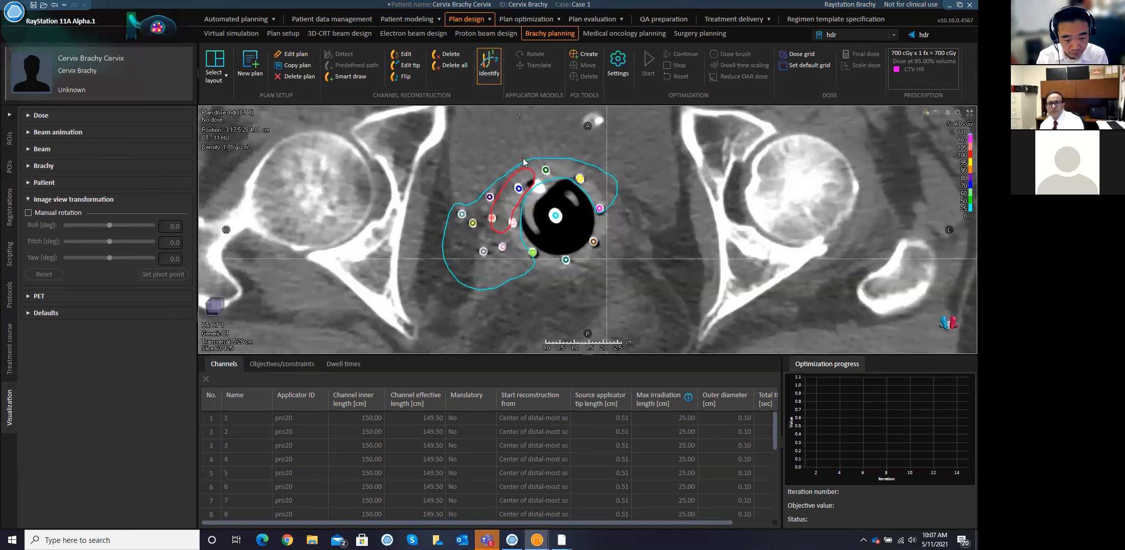
click(546, 171)
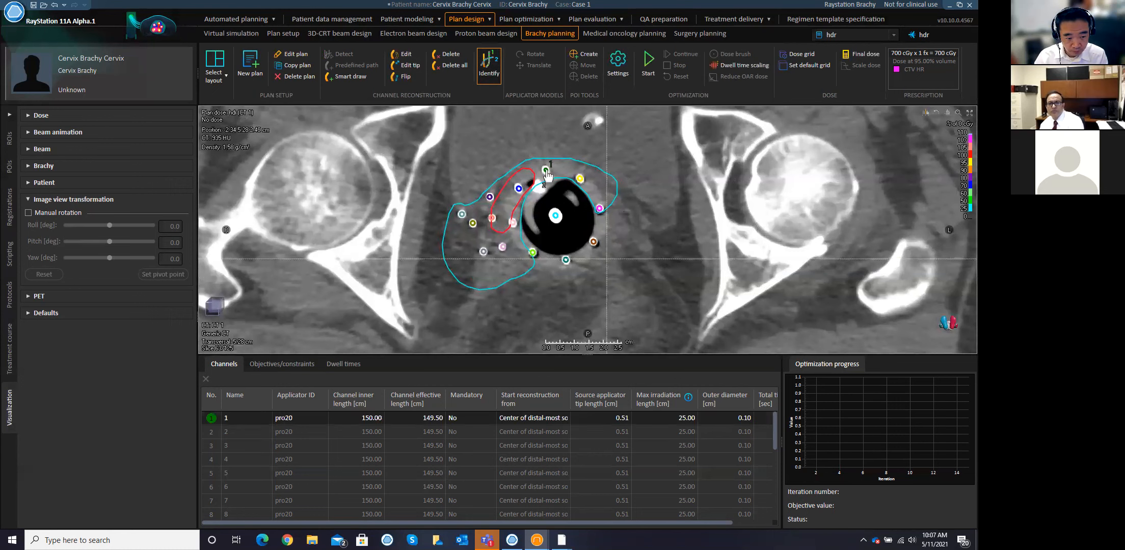
click(518, 190)
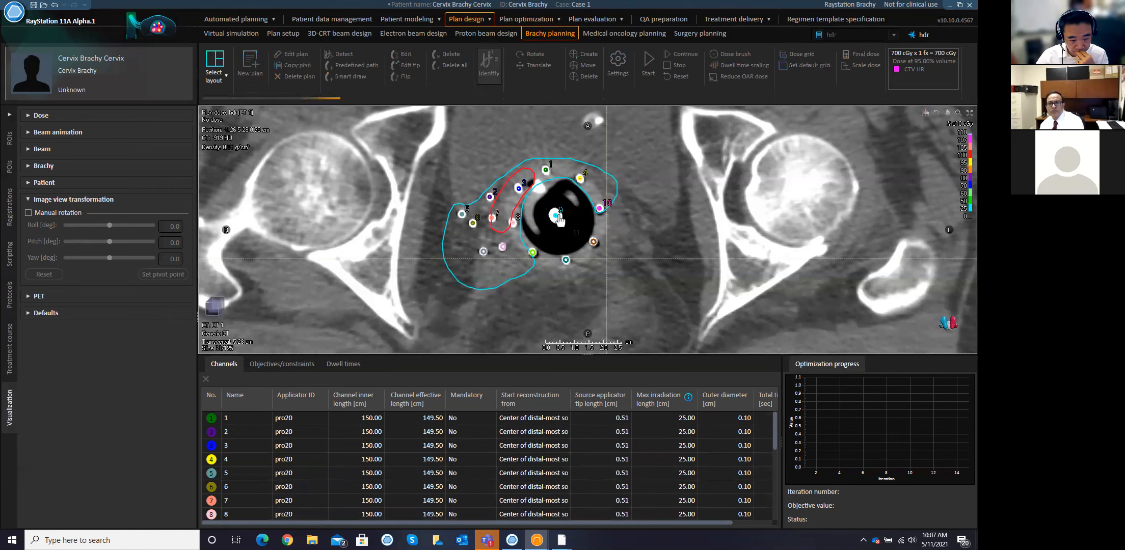
click(484, 251)
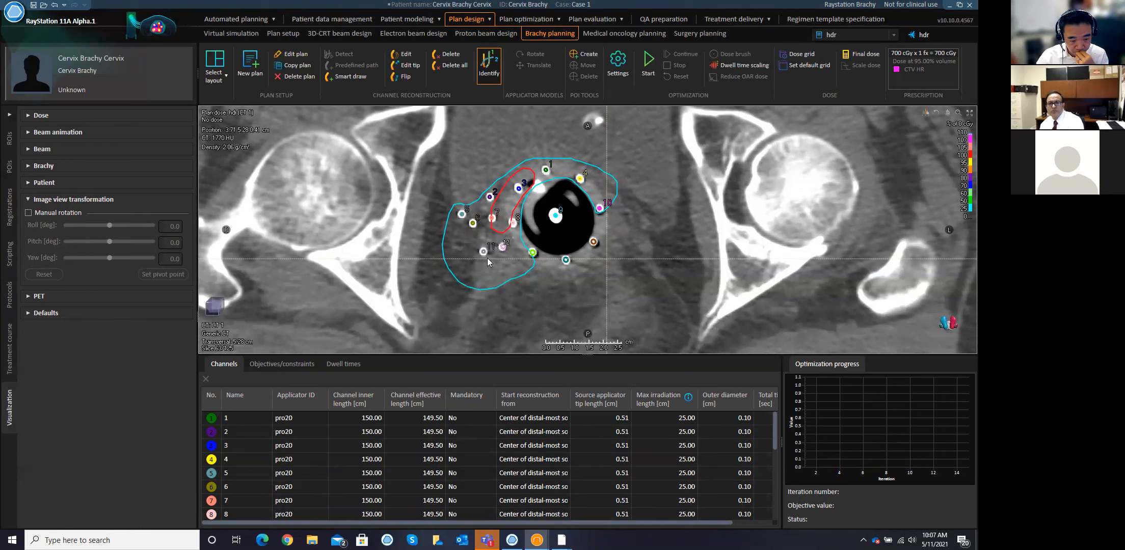
click(532, 252)
click(594, 241)
click(502, 247)
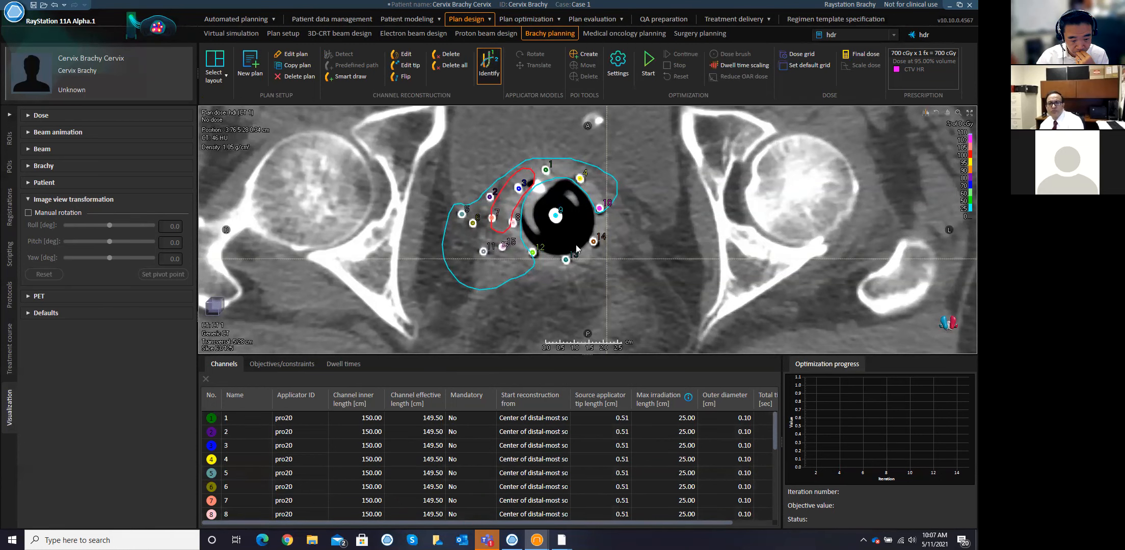
- Finish the identification by deleting the unidentified channel candidates, and review the remaining channels in 3D and in the channel list
right_click(576, 224)
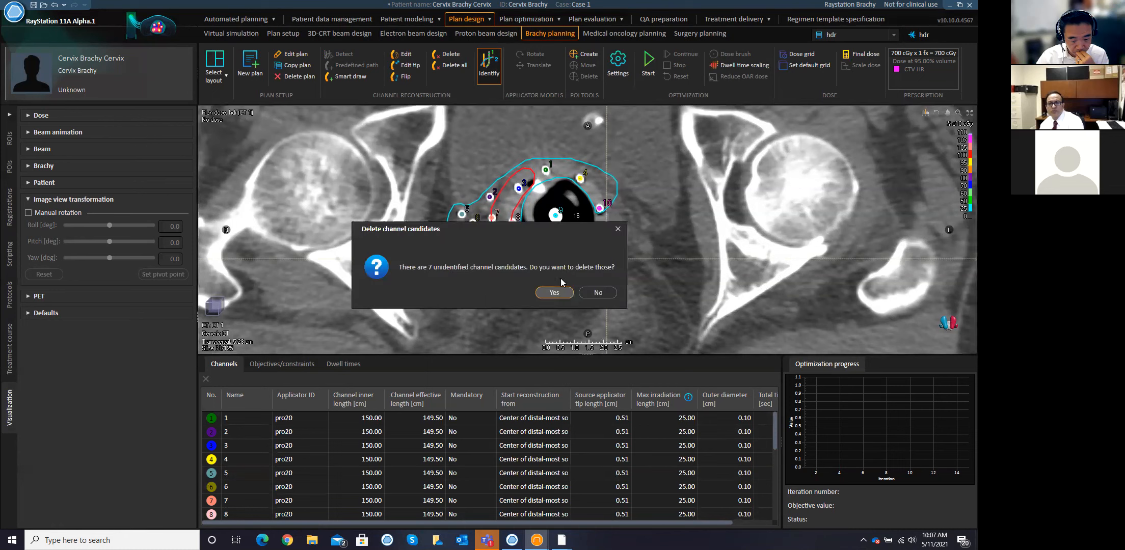
click(558, 291)
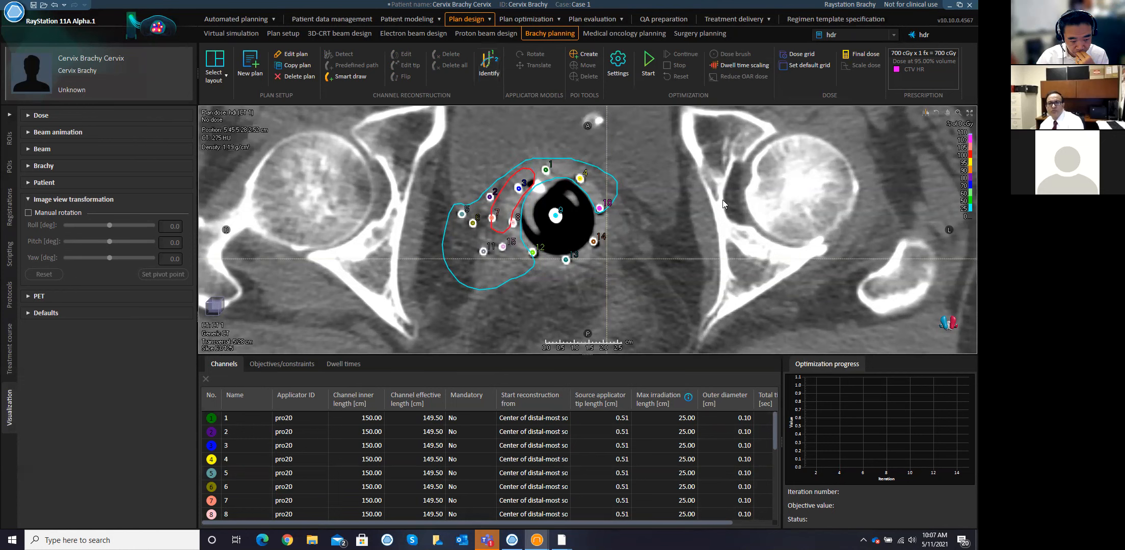
double_click(484, 201)
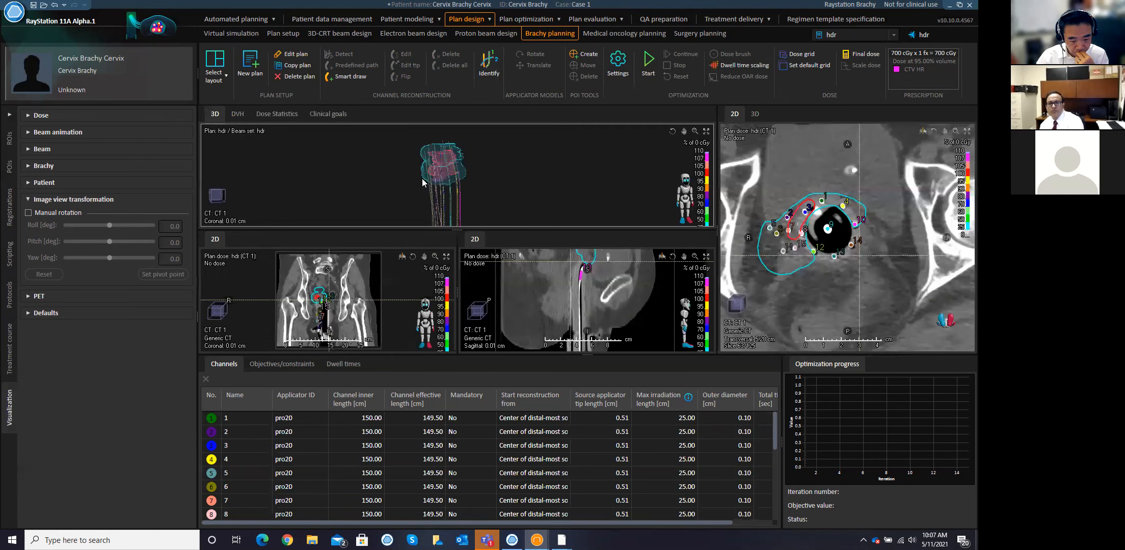
click(672, 130)
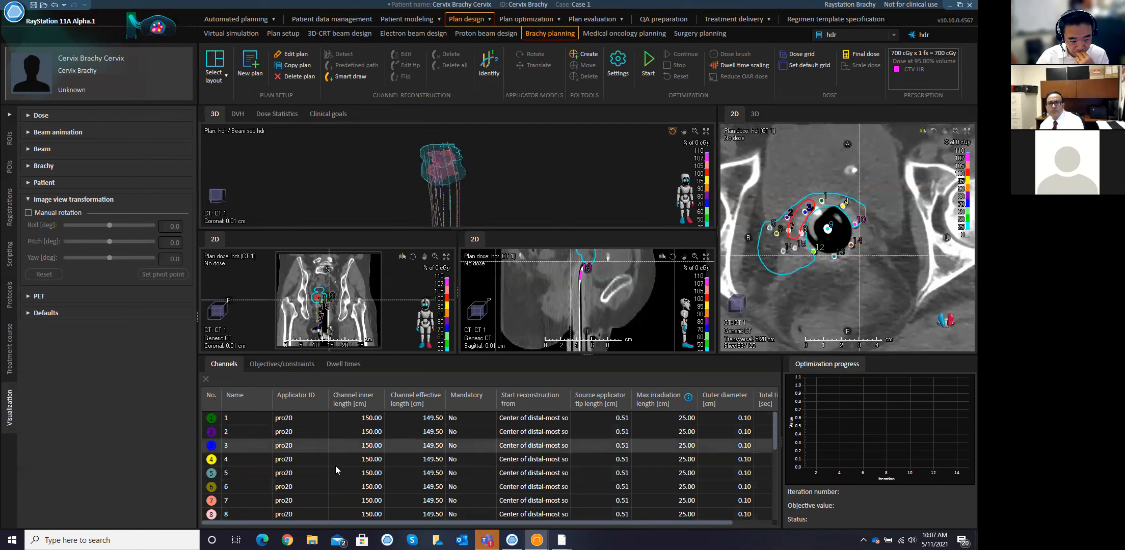
scroll(492, 464, down, 5)
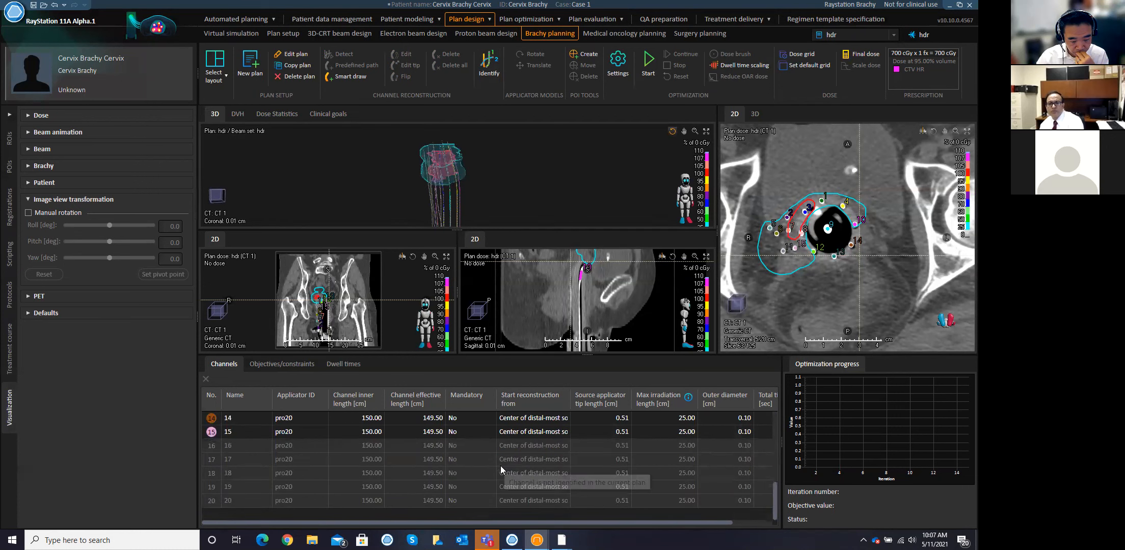
scroll(493, 453, up, 5)
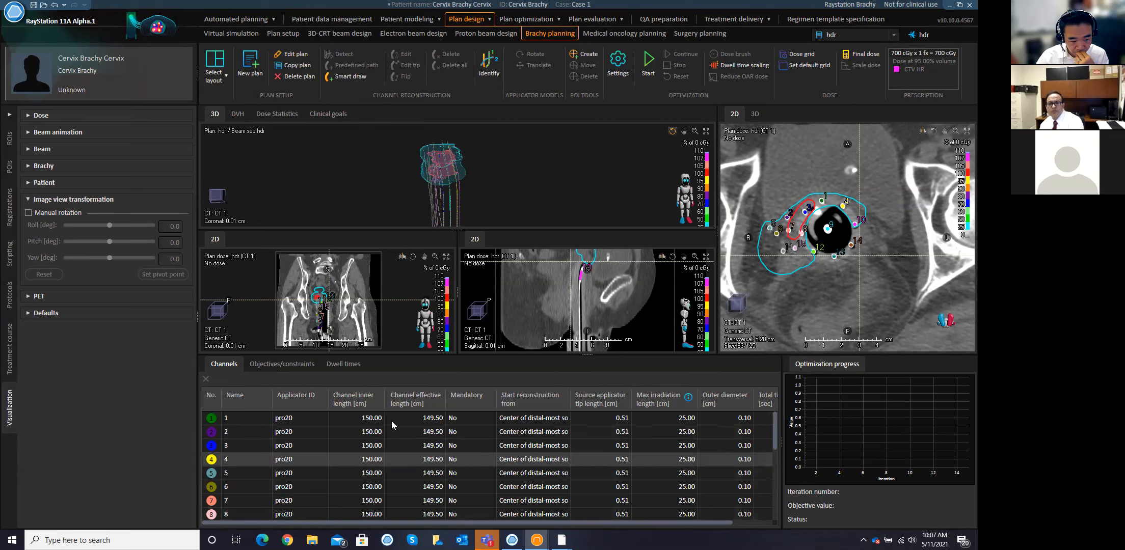
- Add the optimization objectives from the Cervix function list template to the plan
click(295, 365)
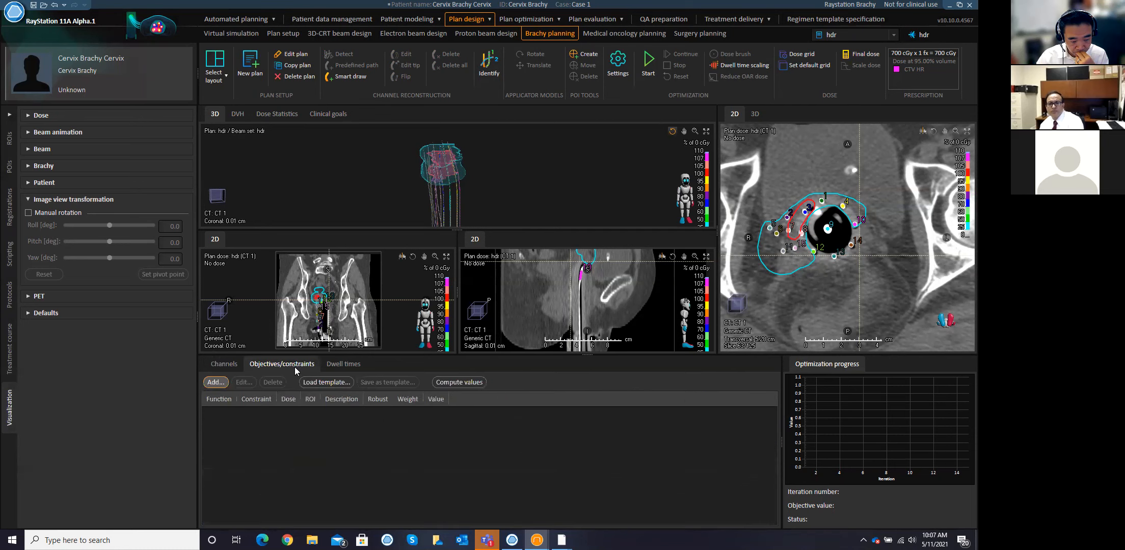
click(325, 379)
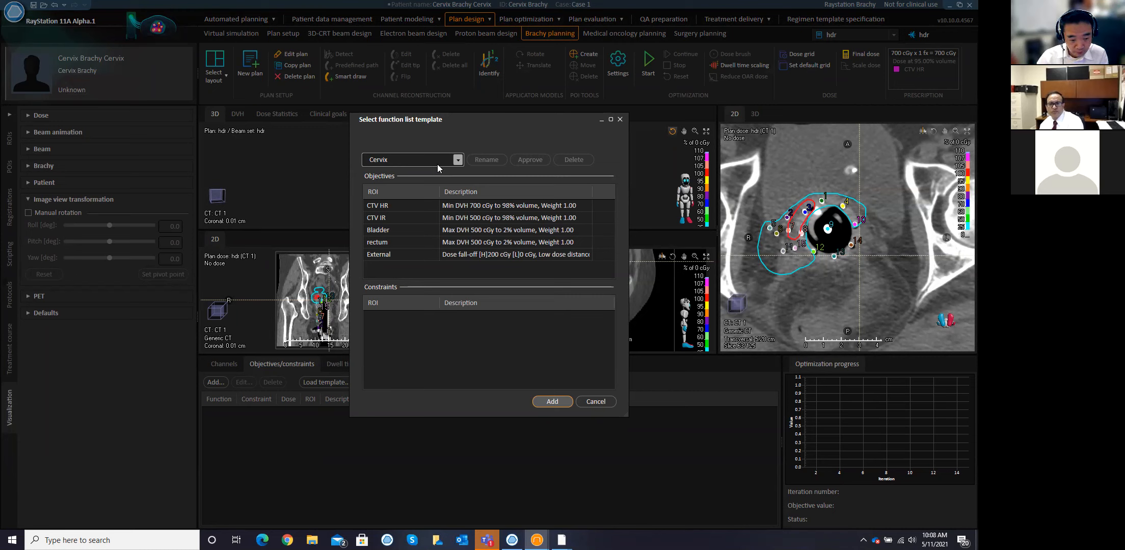
click(545, 402)
click(534, 292)
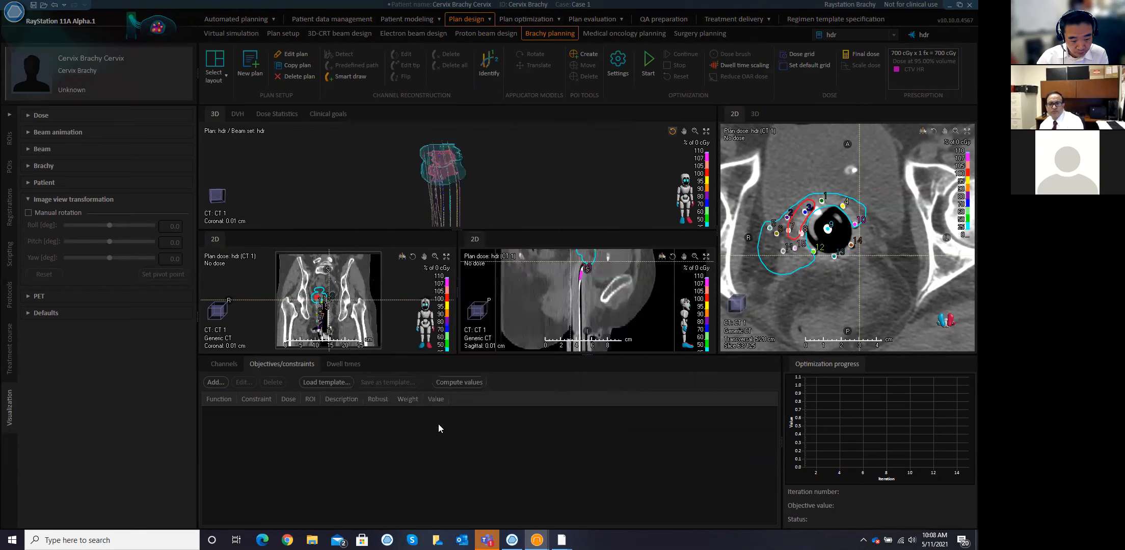
- Examine the available function types for the CTV HR Min DVH objective and leave the objective unedited
click(447, 239)
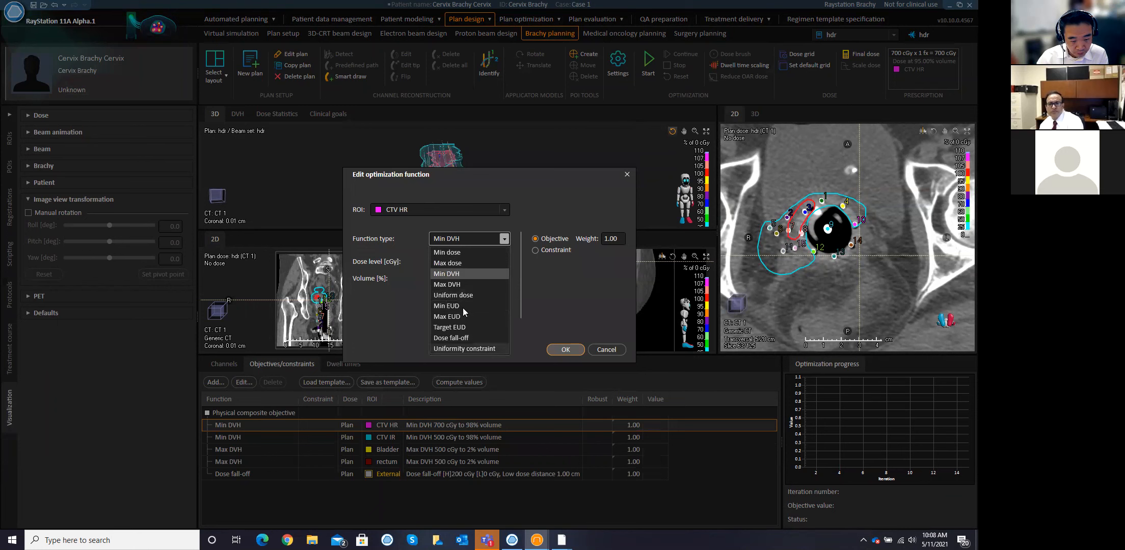
click(614, 350)
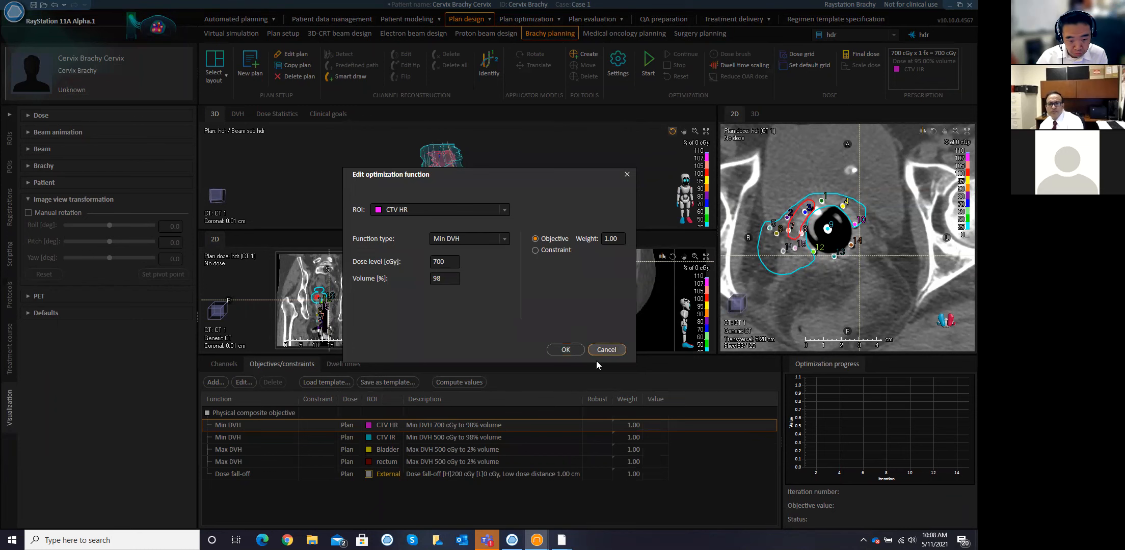
click(601, 351)
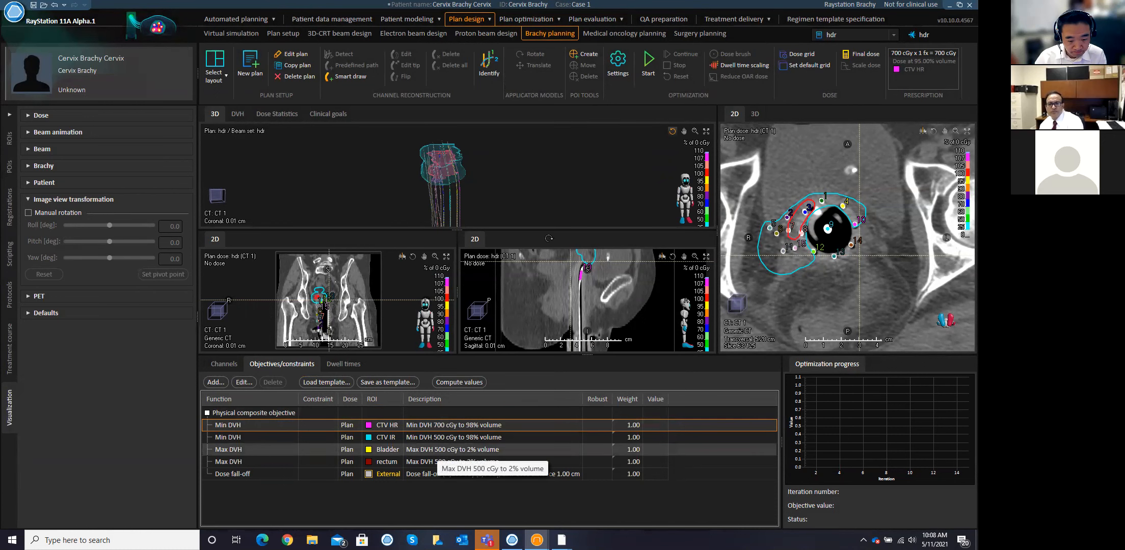
- Try a maximum of 40 iterations in the optimization settings and check the dwell time limits
click(615, 68)
click(529, 244)
text(40)
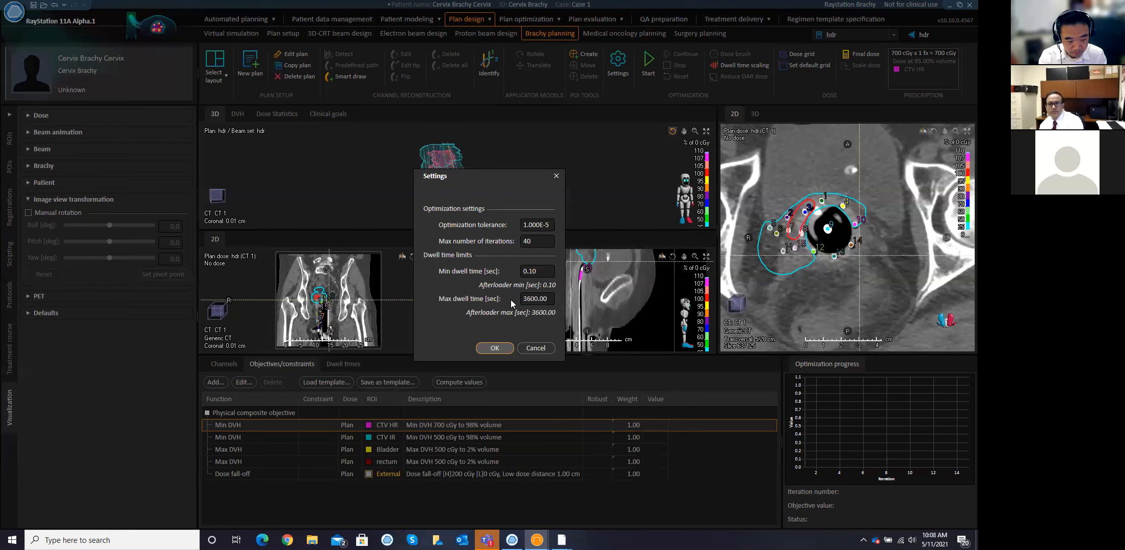
click(534, 348)
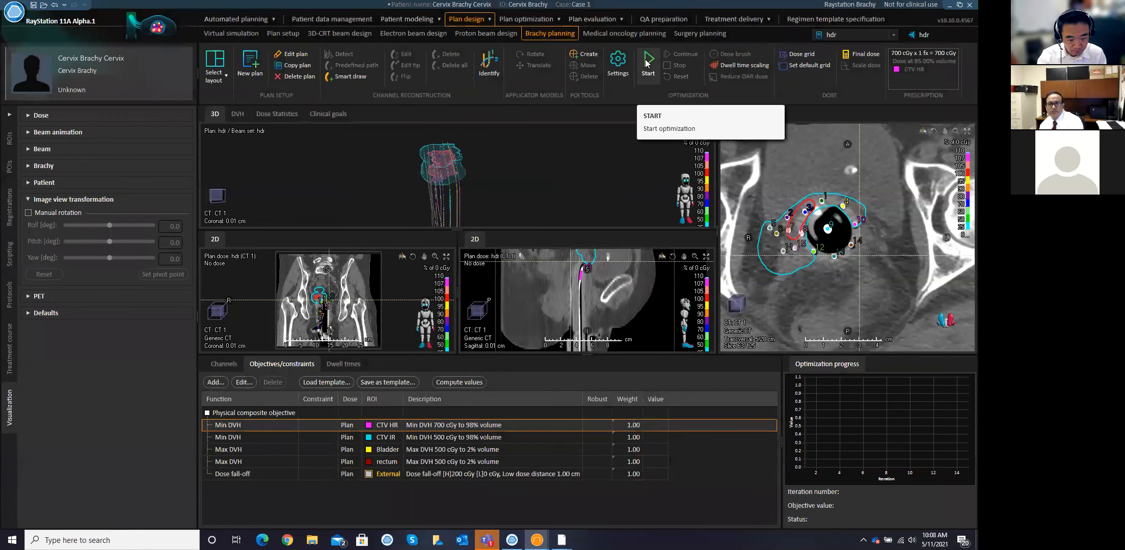
- Run the plan optimization with the loaded cervix objectives
click(648, 66)
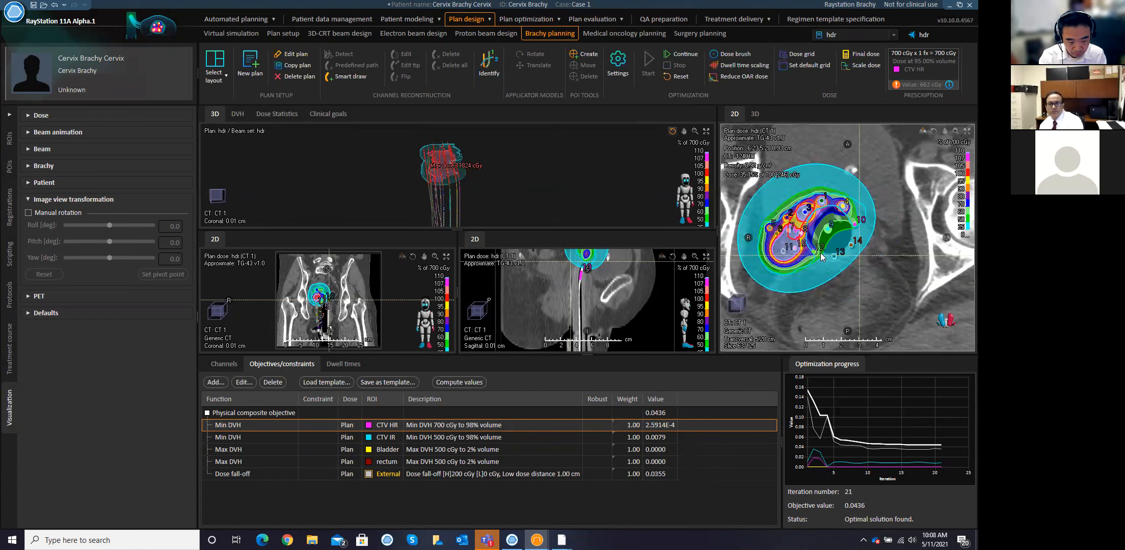
- Inspect the dwell times of channel 4 and locate its dwell positions around 2.0 cm in the enlarged 3D view
scroll(820, 250, down, 6)
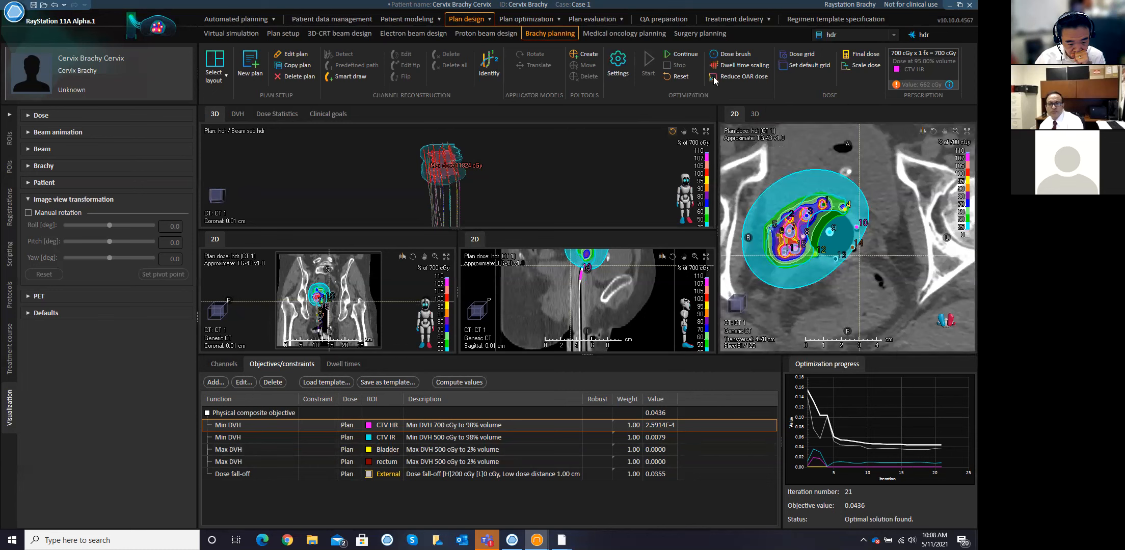
click(344, 364)
click(411, 449)
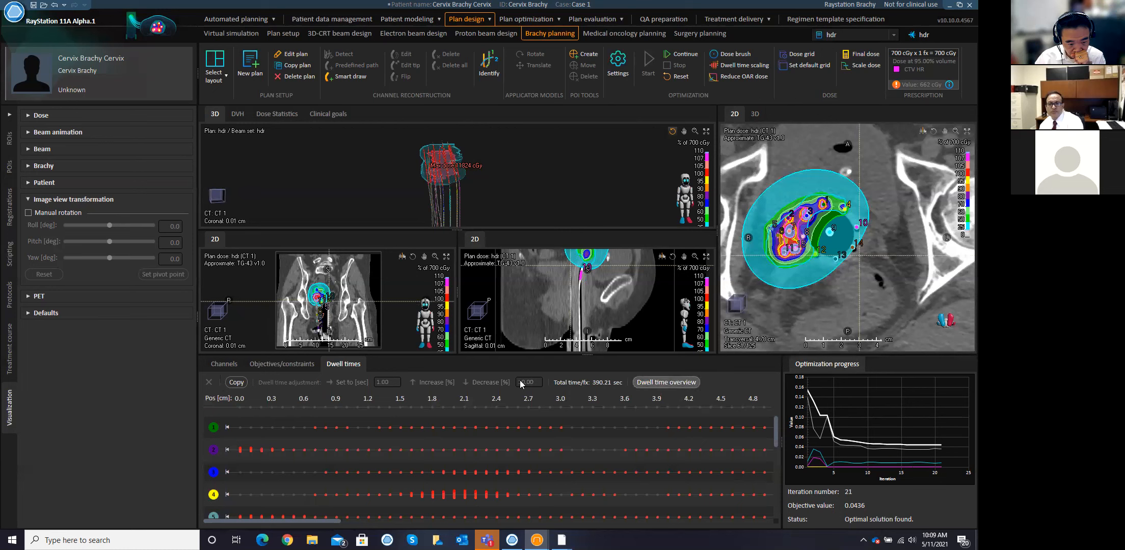
click(442, 494)
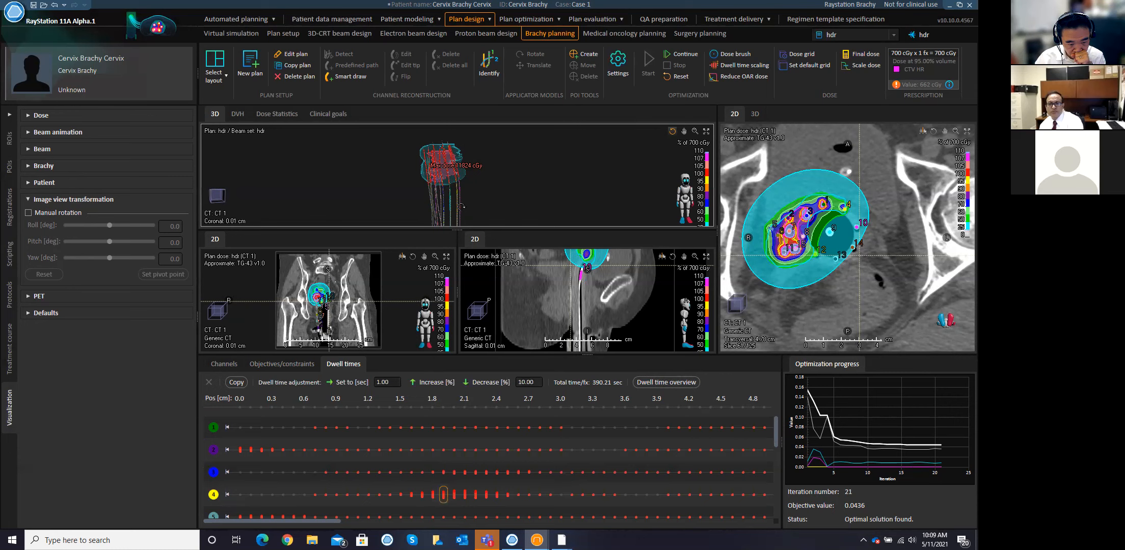
drag(458, 188, 463, 186)
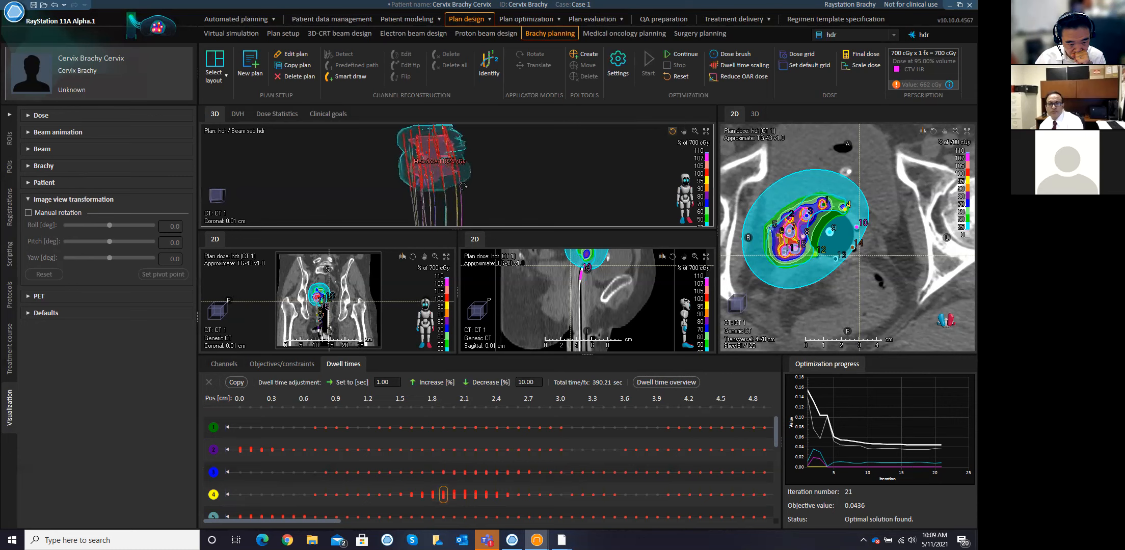
scroll(418, 144, up, 5)
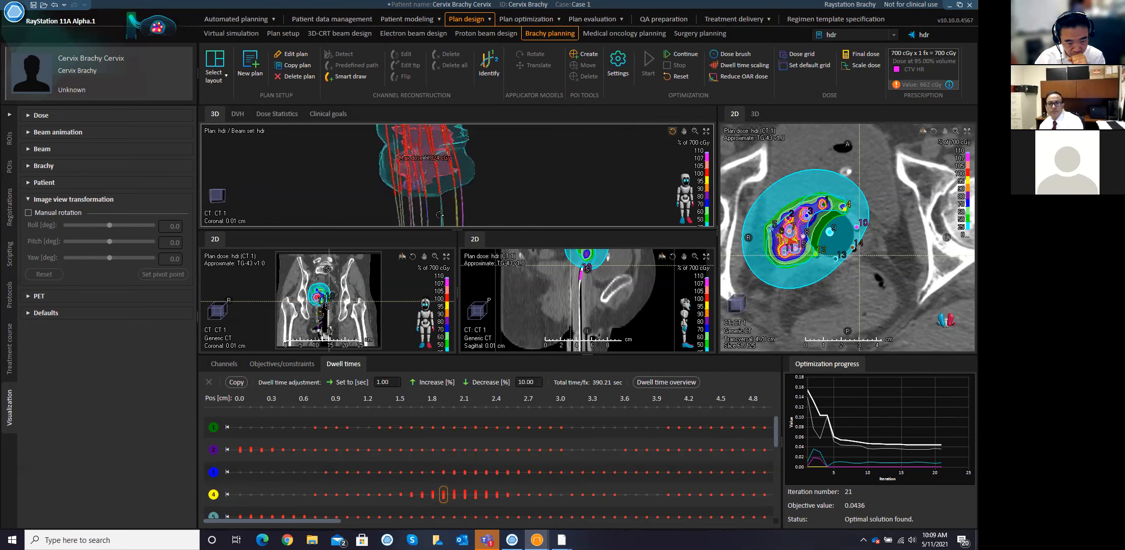
drag(457, 229, 460, 311)
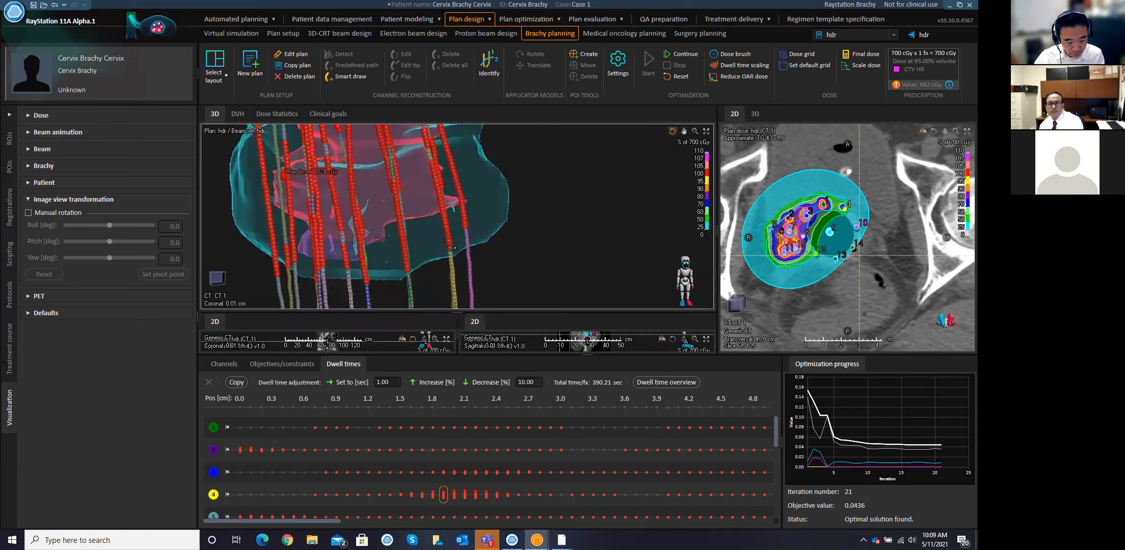
click(683, 132)
drag(547, 157, 585, 237)
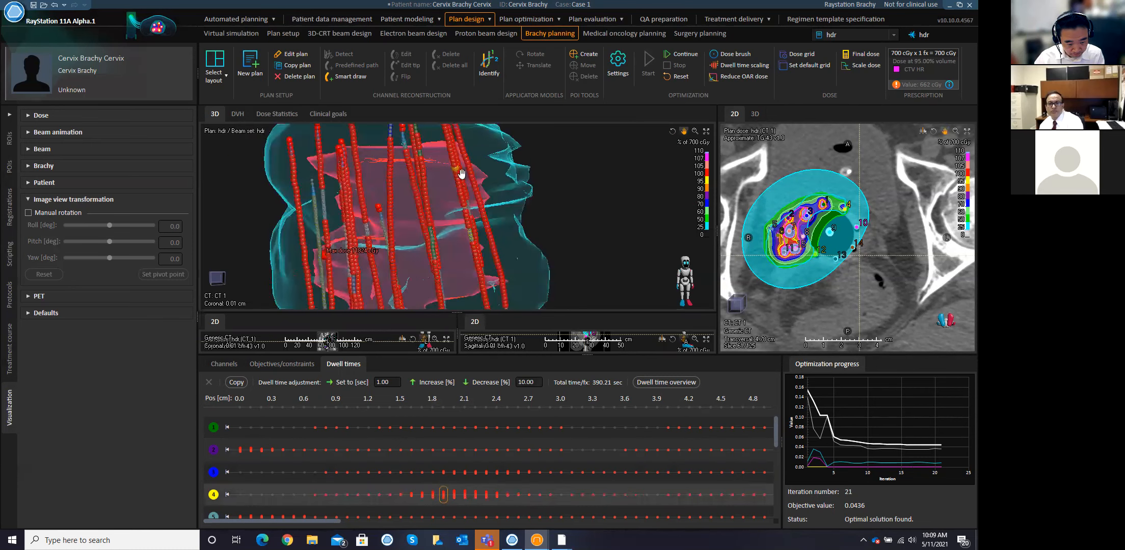
click(454, 497)
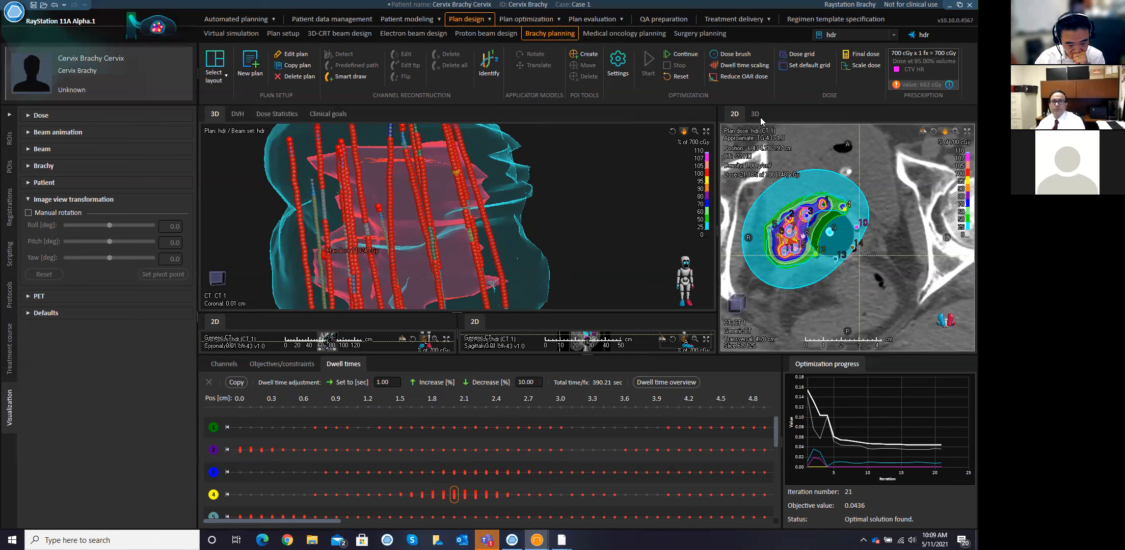
- Try reshaping the isodose lines beside the needles with the dose brush on the enlarged transverse slice
click(733, 53)
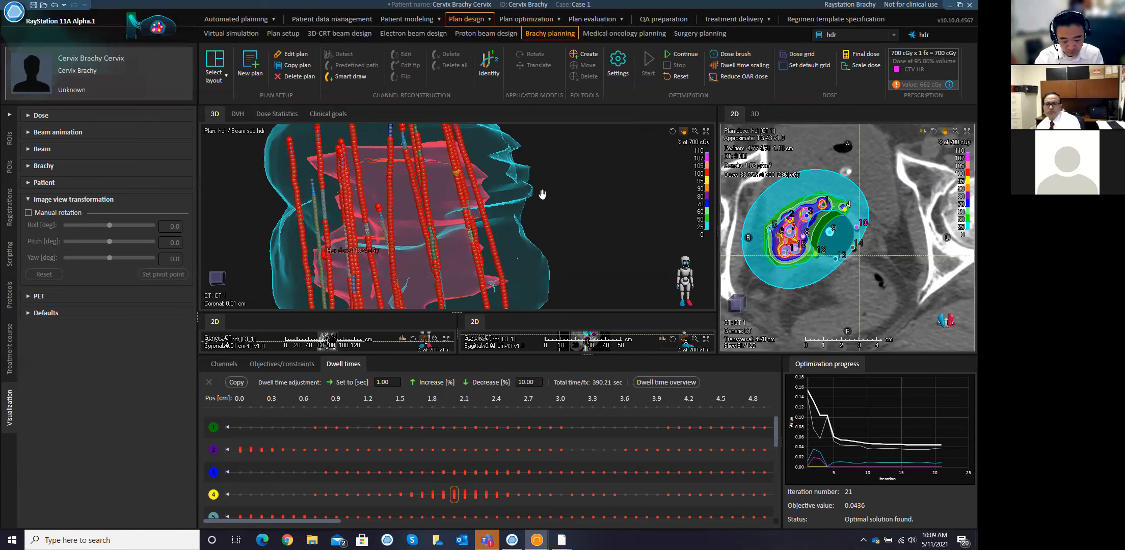
key(space)
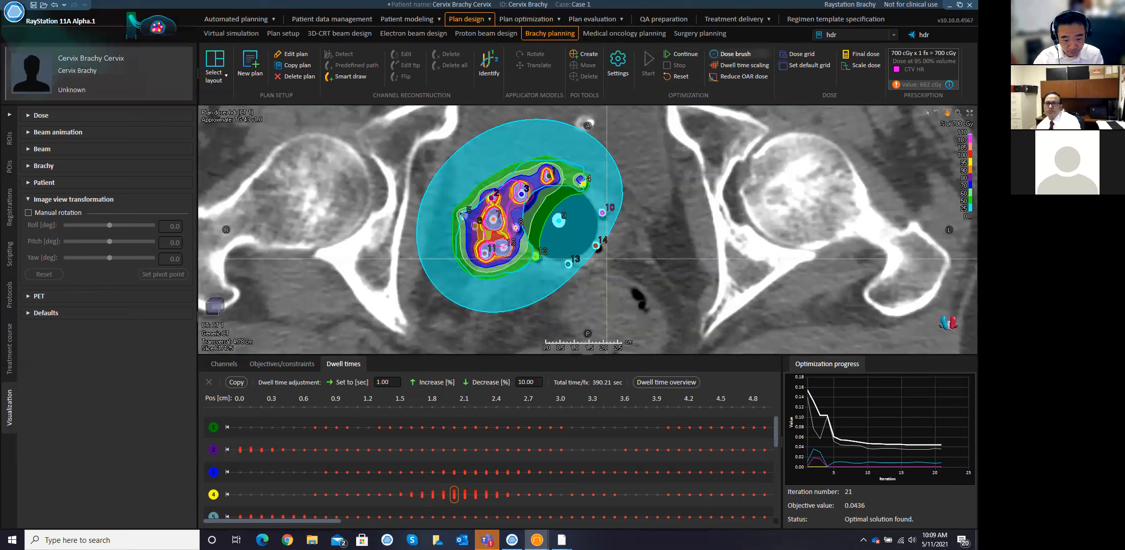
click(735, 54)
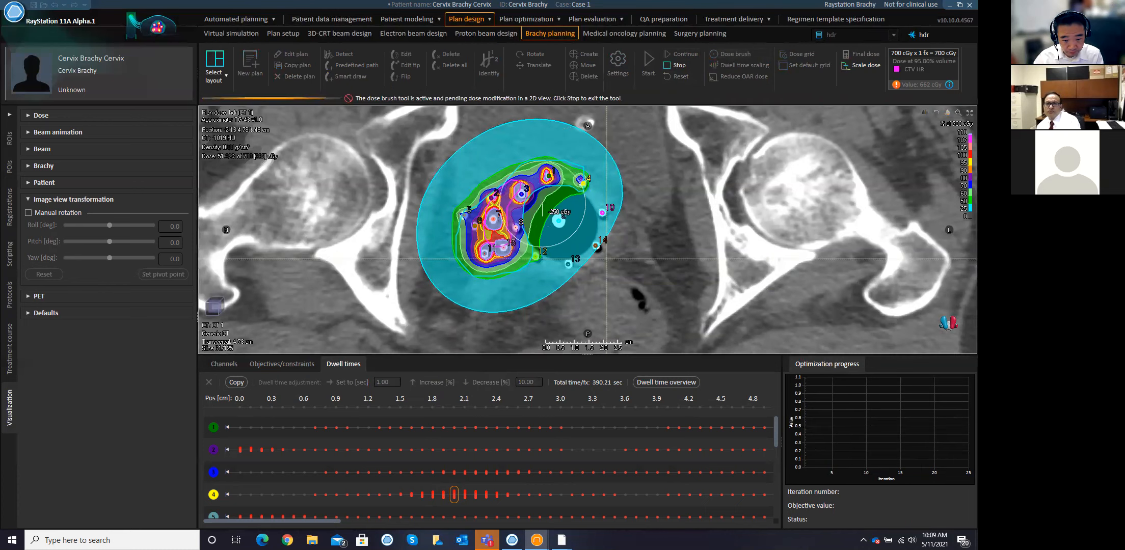
click(559, 219)
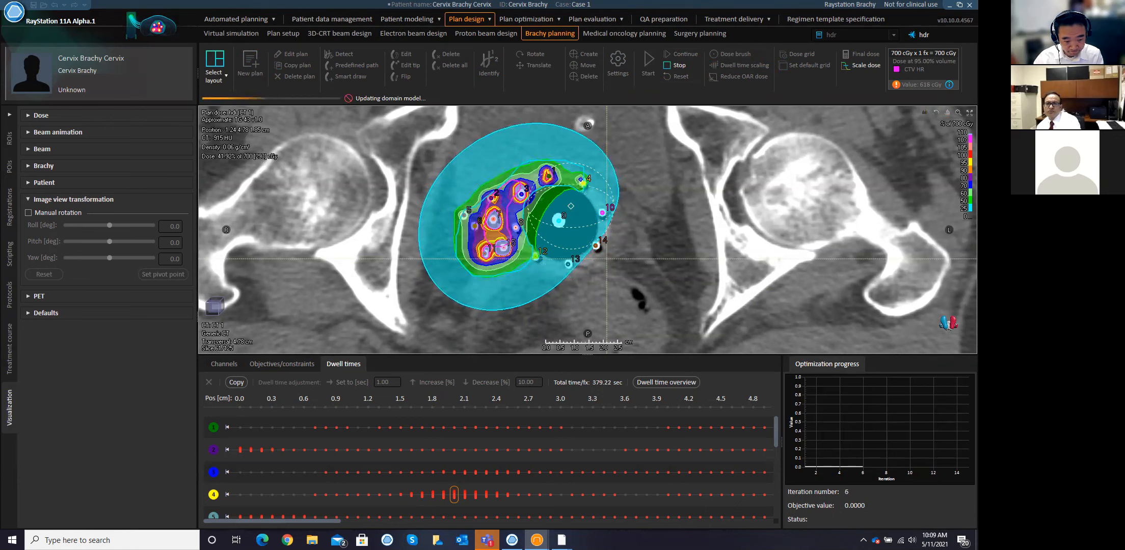
click(678, 66)
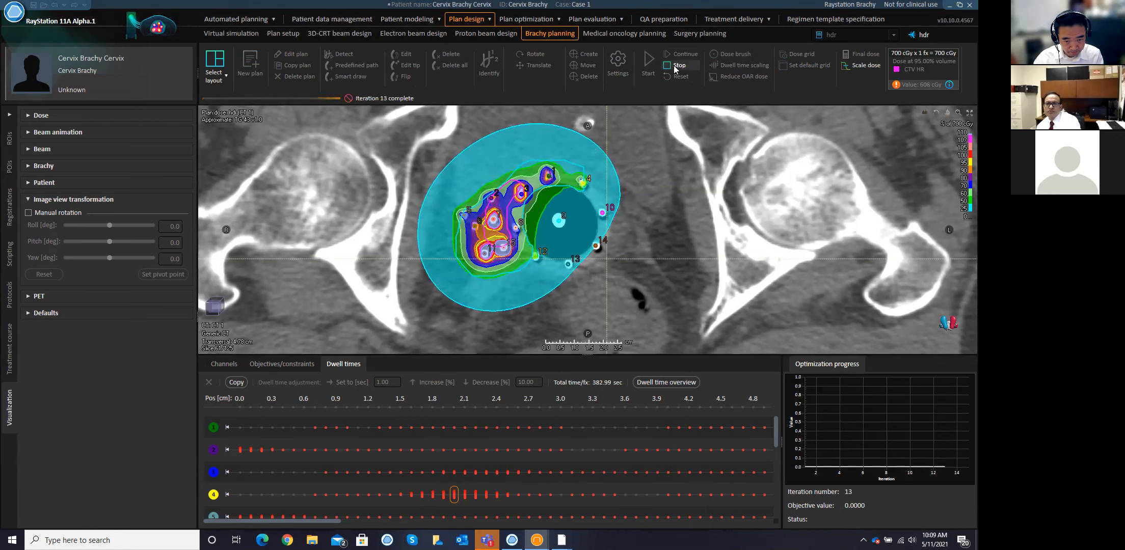
click(658, 293)
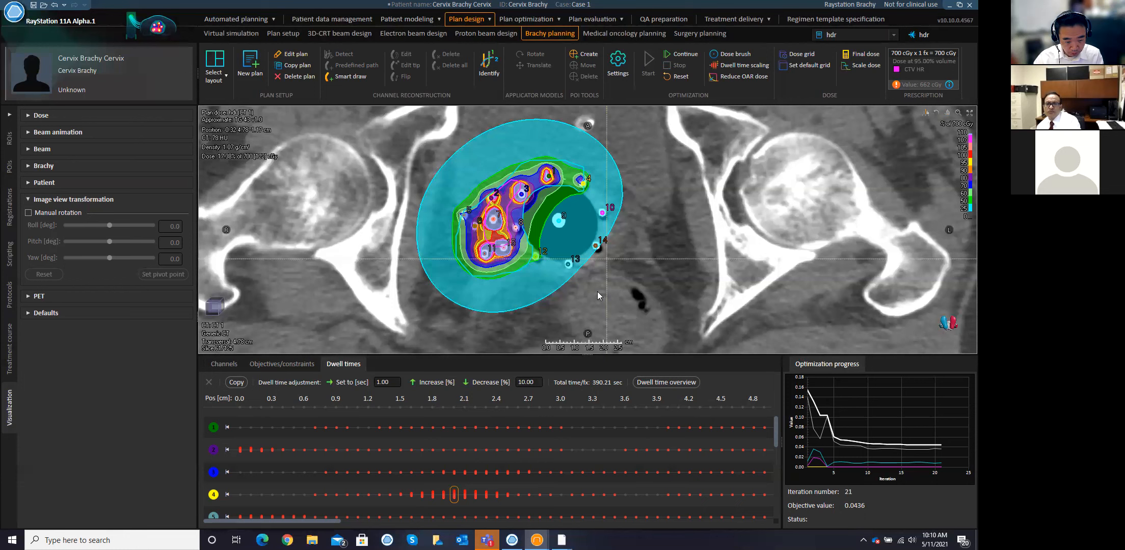
double_click(327, 144)
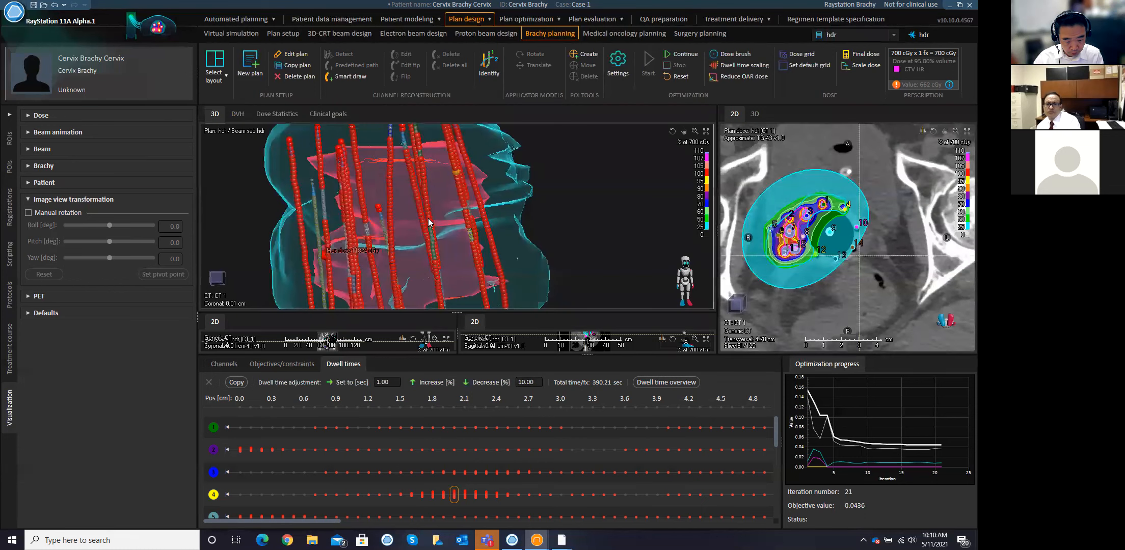
- Show the rectum and bowl structures and include them in the ROI dose statistics alongside the targets
click(238, 112)
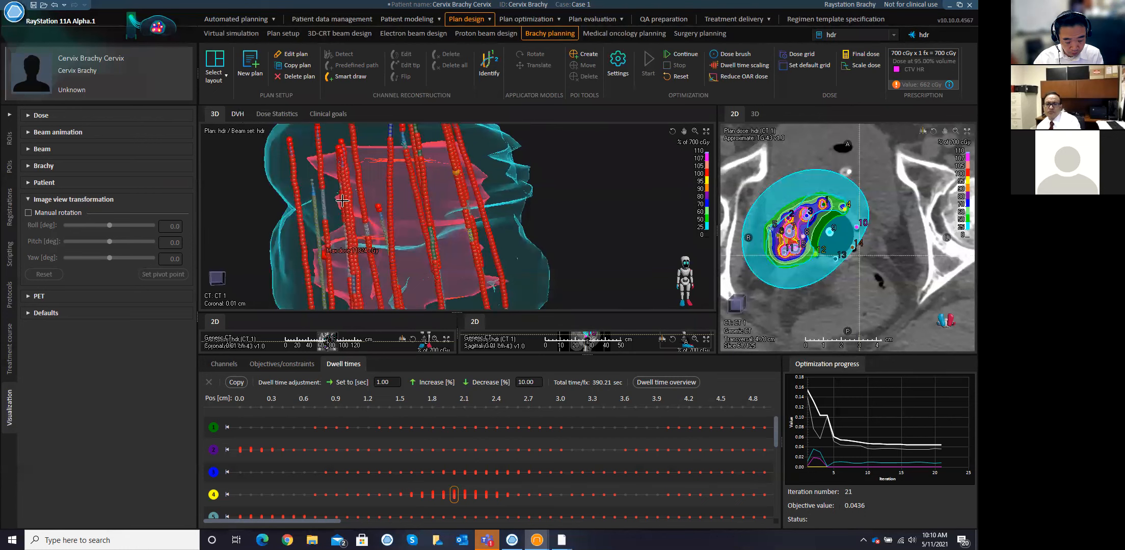
click(277, 113)
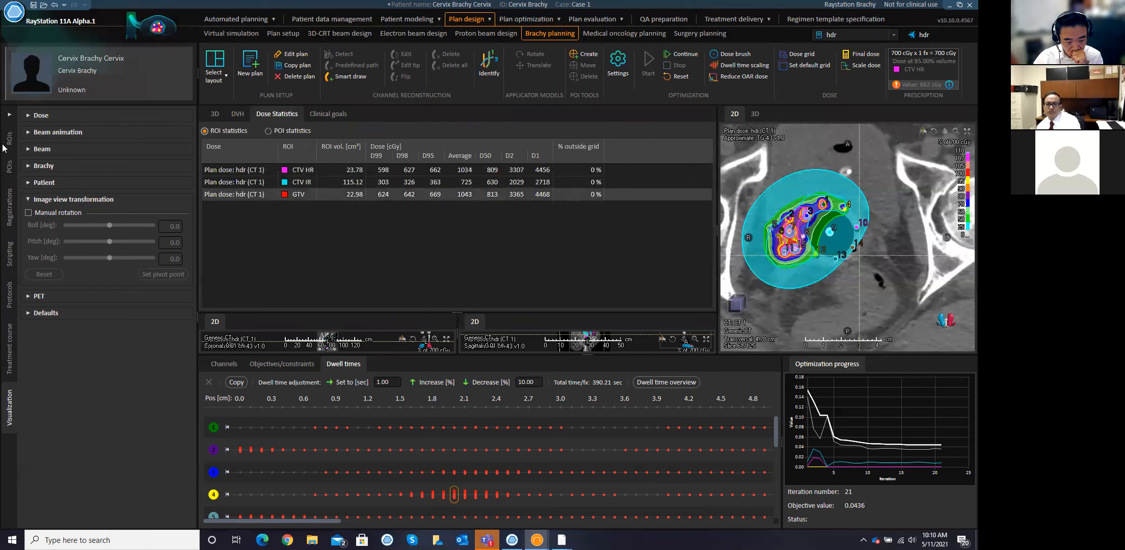
click(30, 217)
click(29, 208)
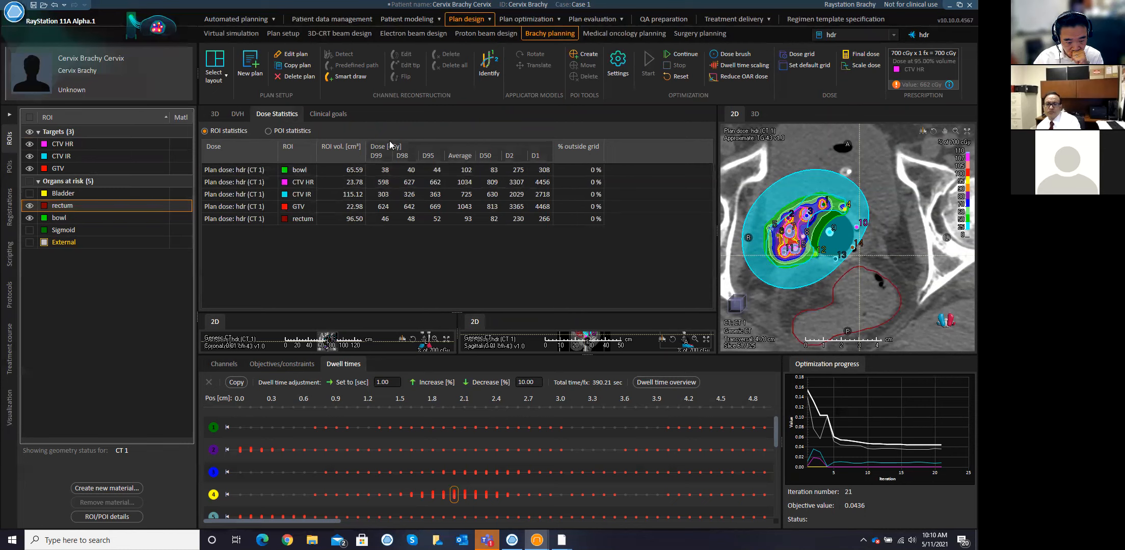
- Examine the clinical goals in the GYN needles hdr template without adding them to the plan
click(334, 113)
click(423, 133)
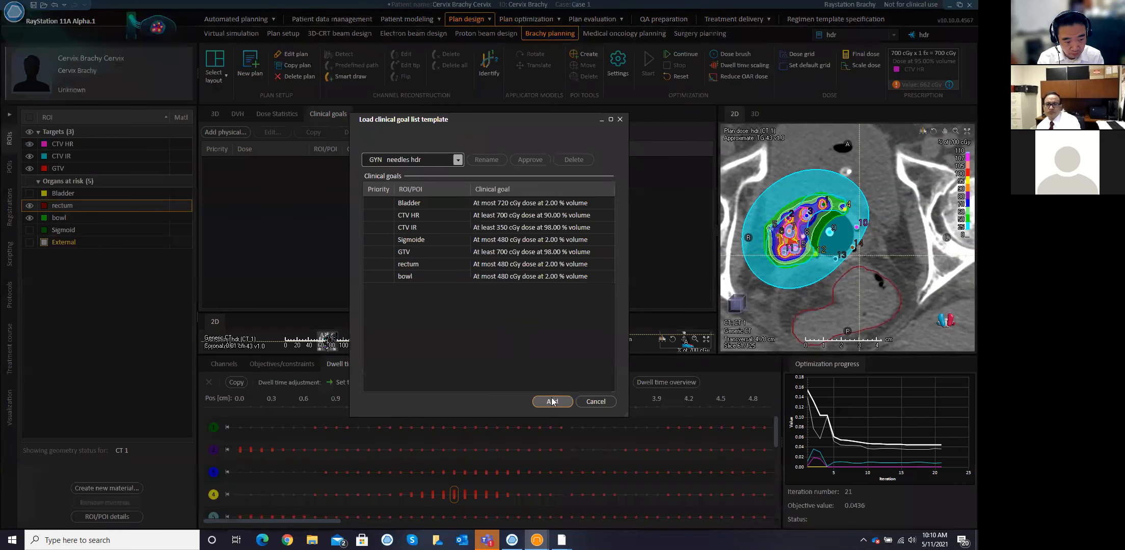
click(493, 318)
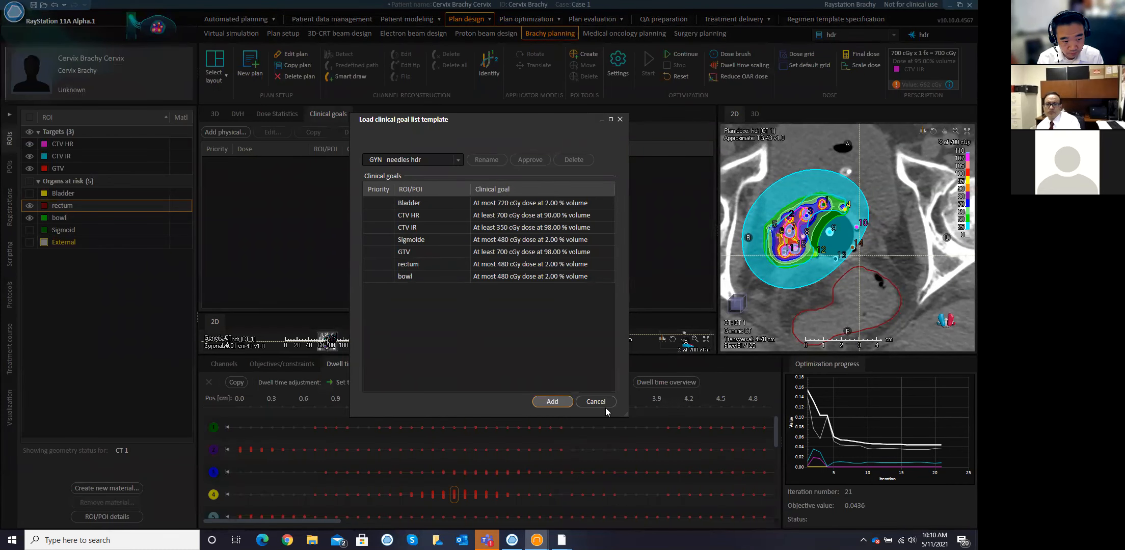
- Examine the clinical goal types available for the Bladder and close the form without adding a goal
click(241, 137)
click(471, 107)
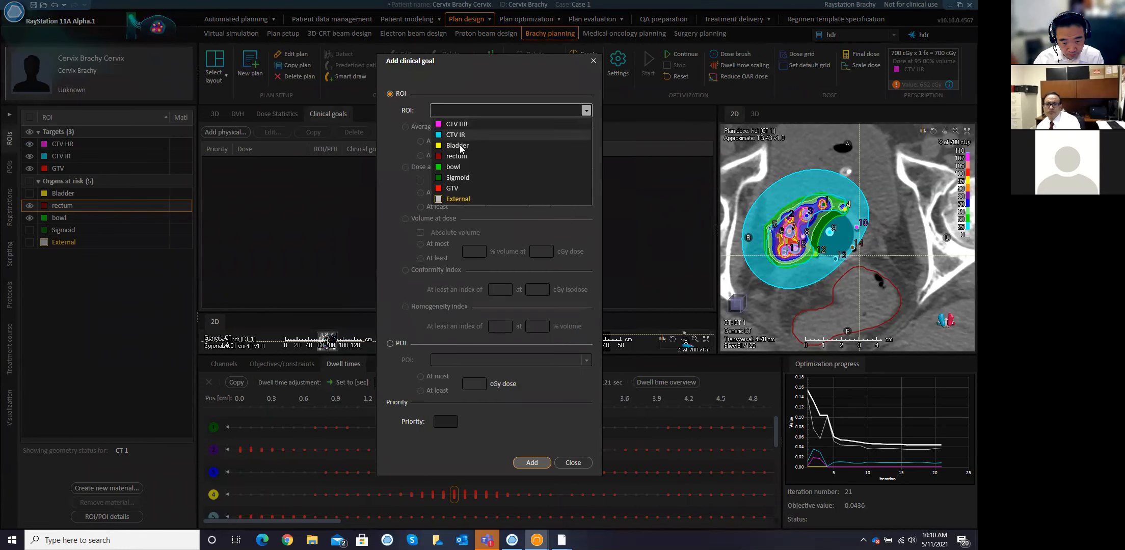
click(458, 146)
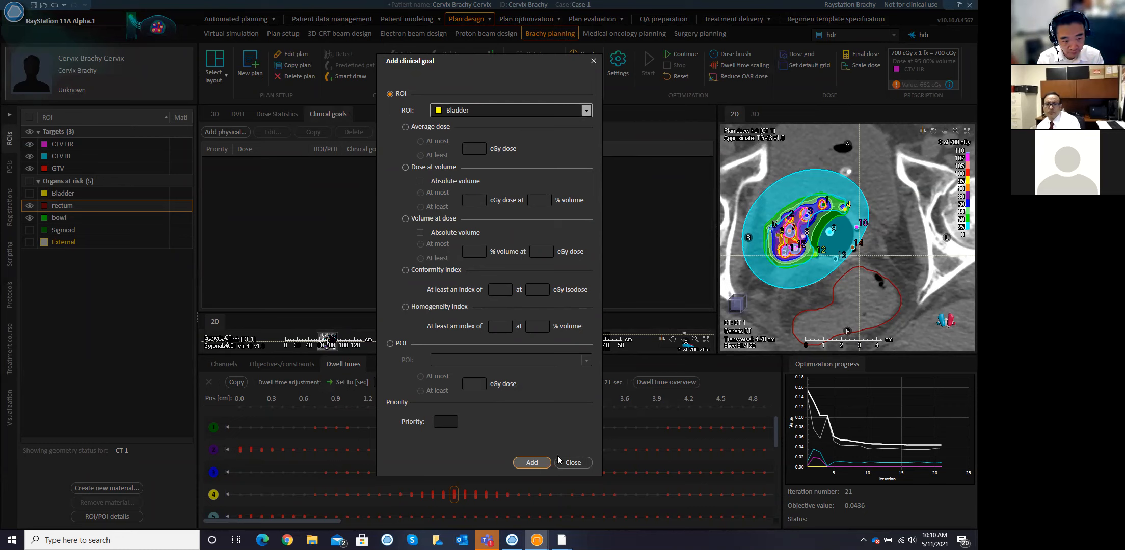
click(572, 462)
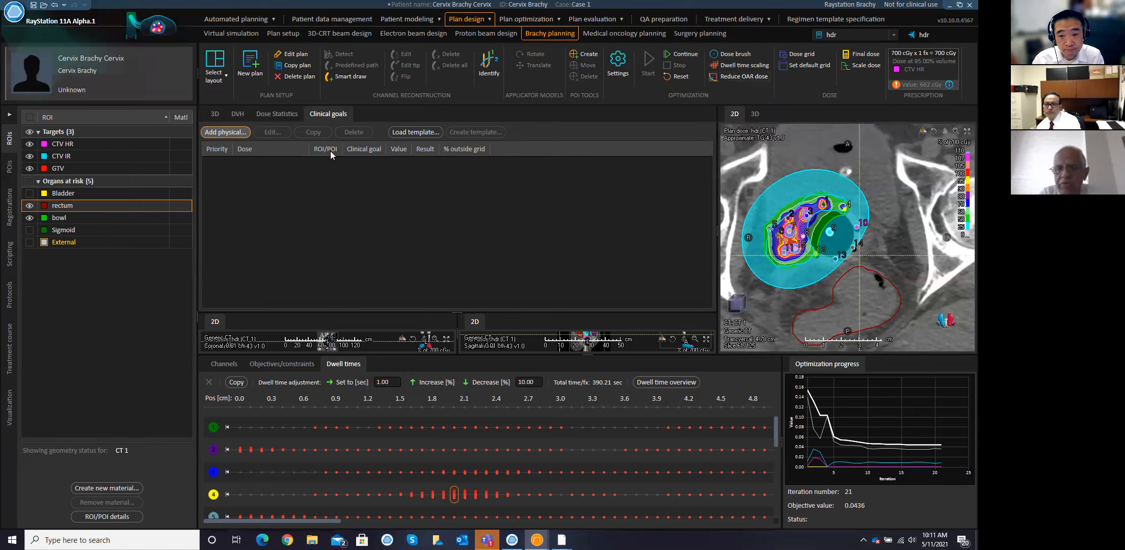
- Inspect the needles relative to the rectum and bowl in 3D, and activate the dose brush without applying any stroke
click(214, 114)
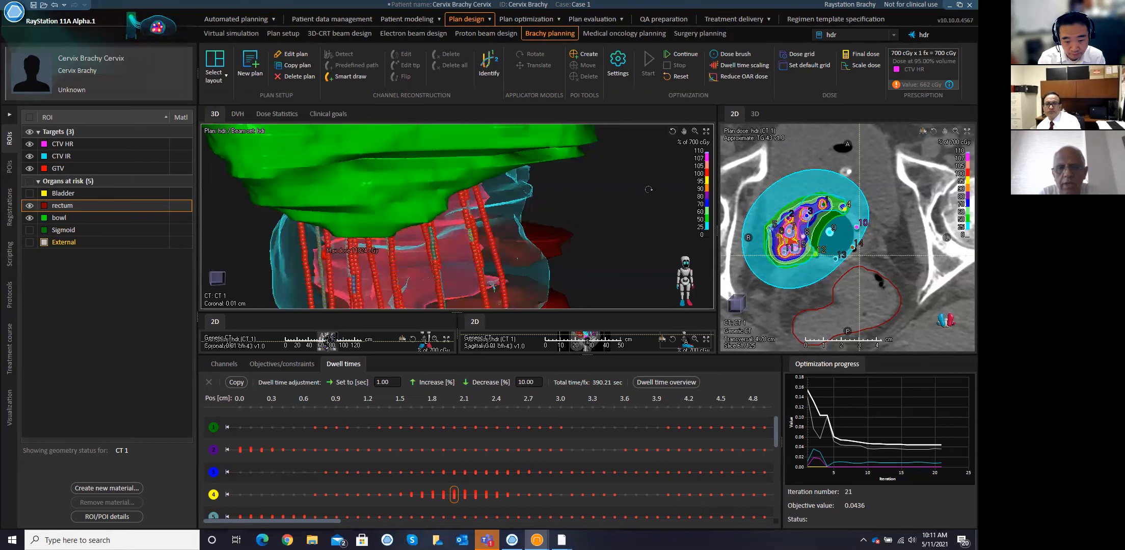
drag(612, 213, 682, 171)
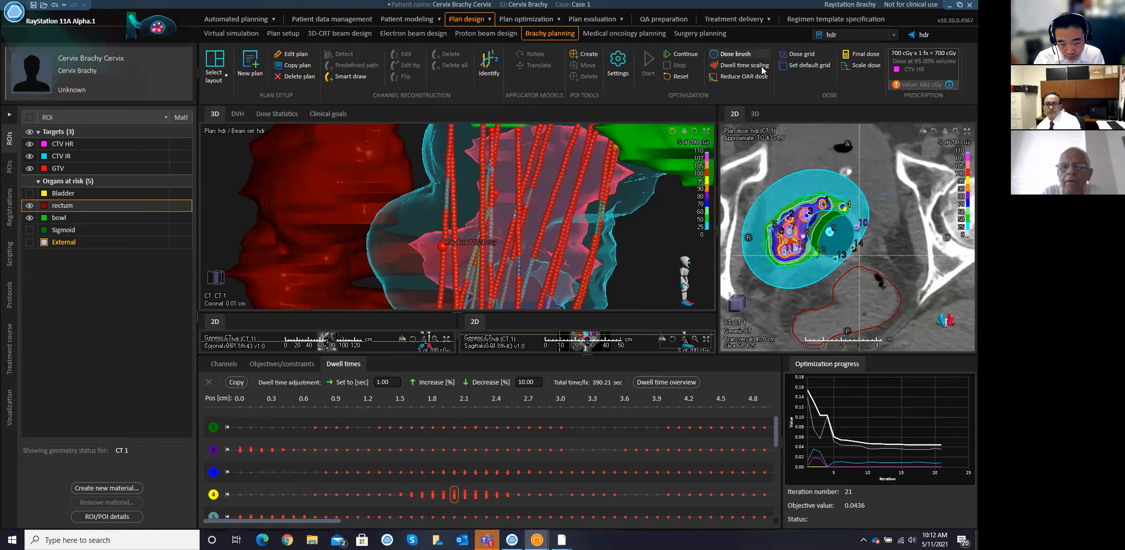
click(746, 55)
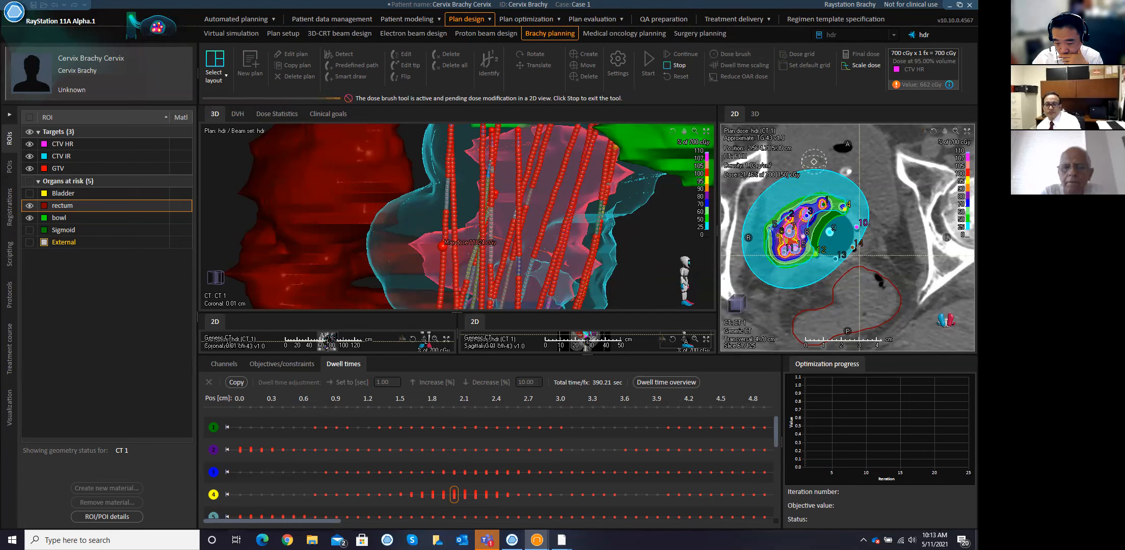
click(677, 66)
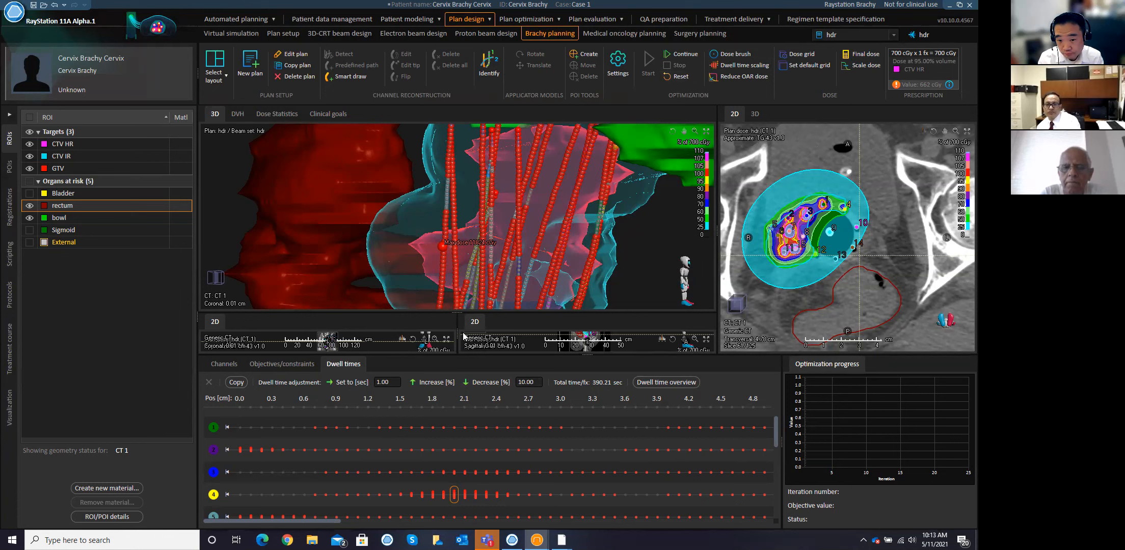
- Enlarge the sagittal and coronal views and examine the dose distribution through the target region
drag(457, 261, 456, 245)
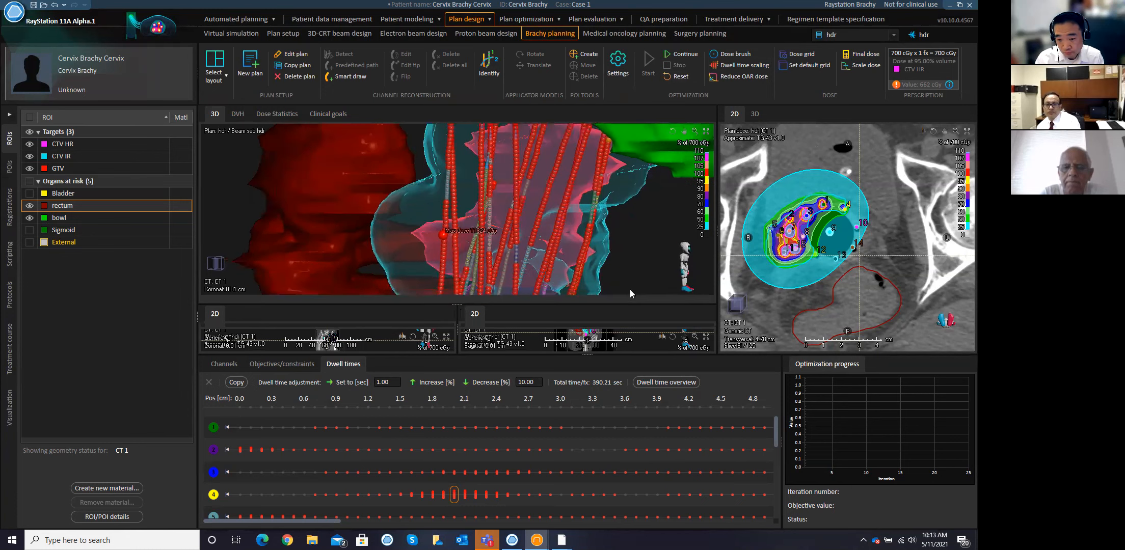
click(684, 273)
drag(647, 288, 600, 346)
scroll(600, 341, down, 3)
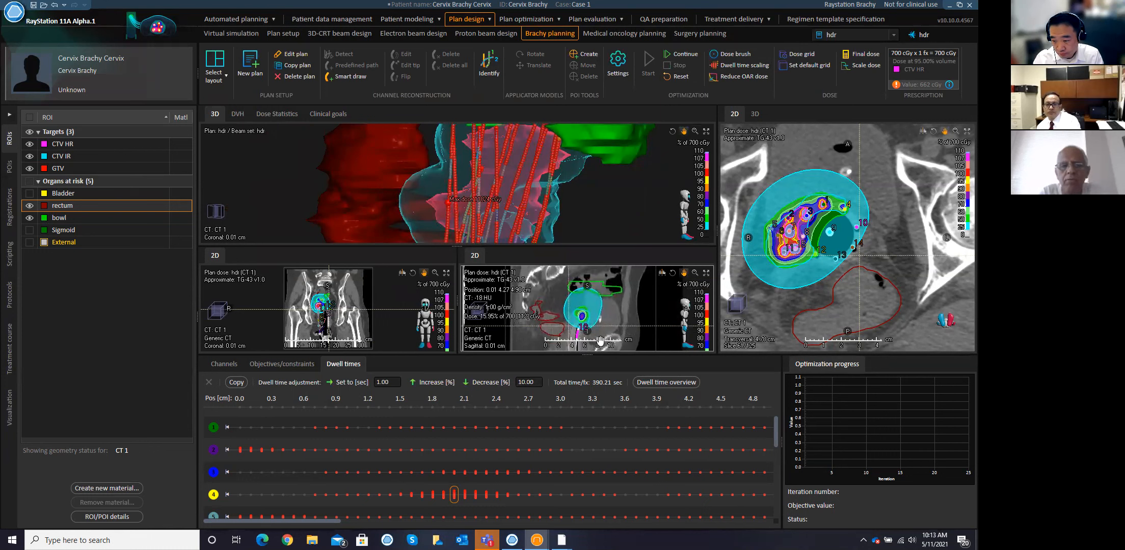
scroll(602, 321, down, 4)
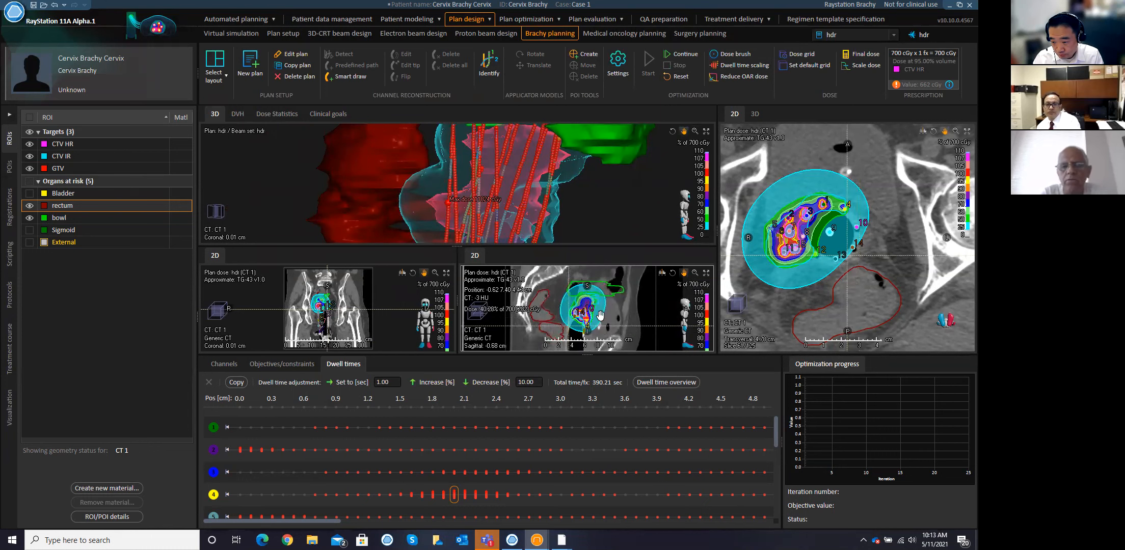
click(798, 231)
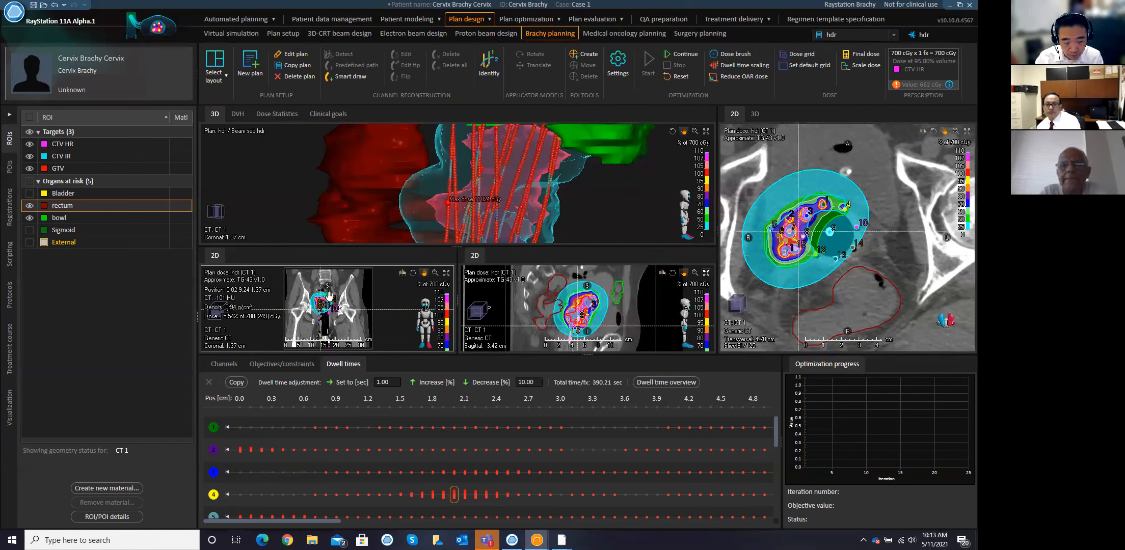
- Rotate the 3D model and locate the blue channel's dwell position at 2.4 cm by selecting it in the dwell times
drag(547, 197, 526, 197)
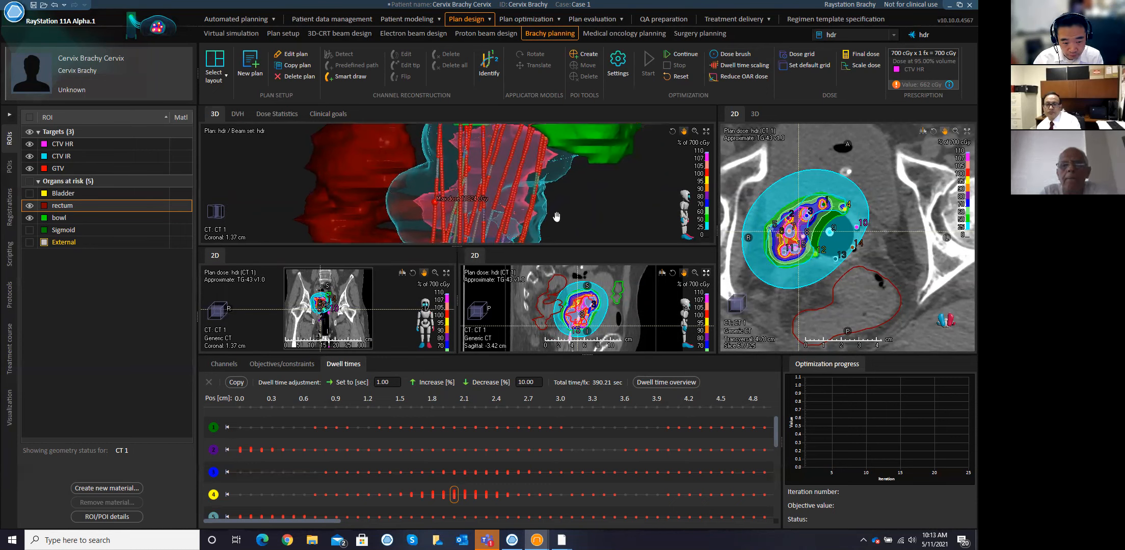
click(672, 131)
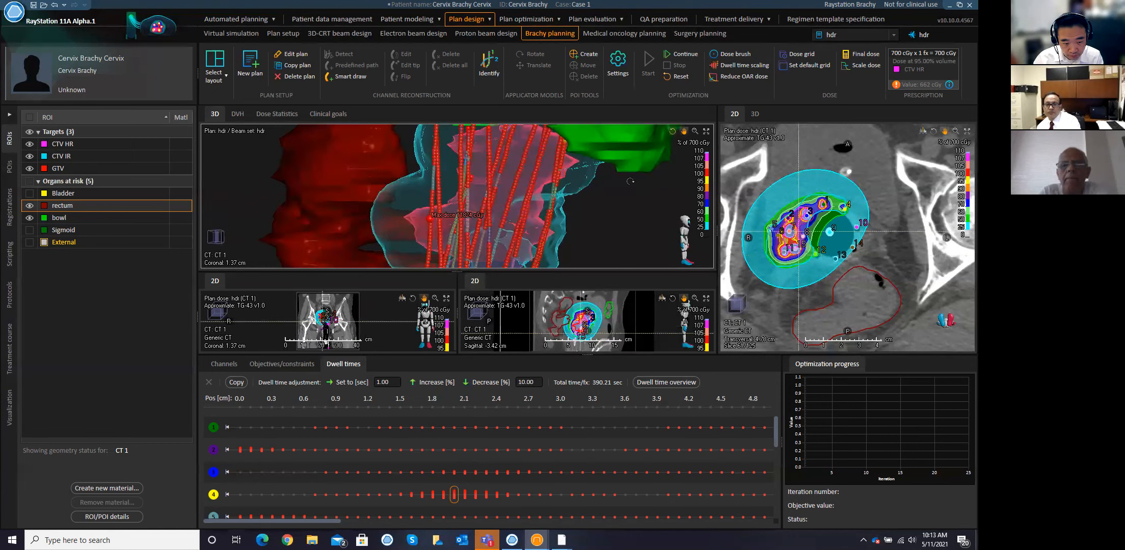
drag(593, 202, 591, 199)
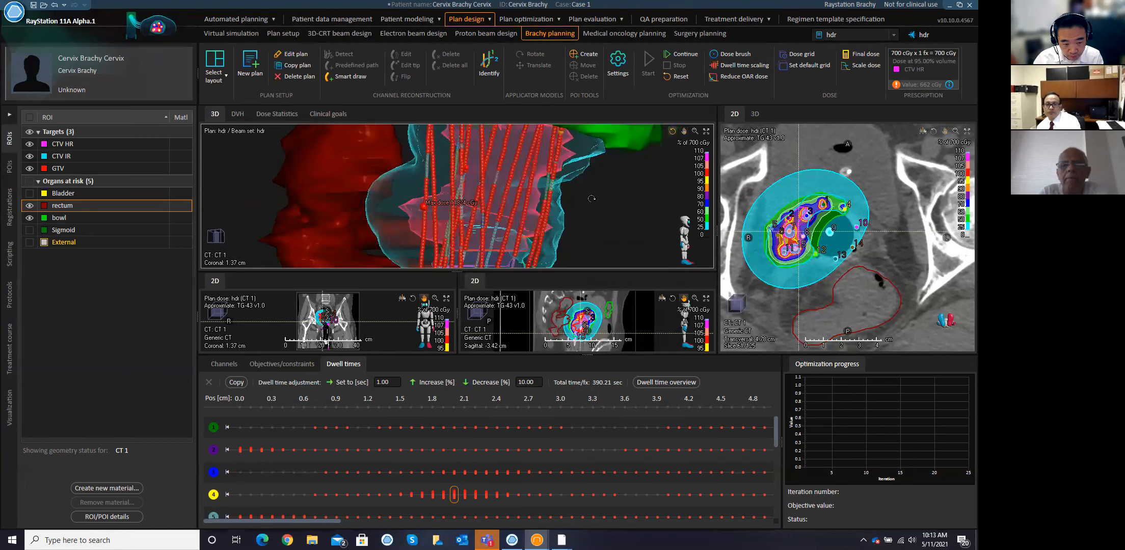
click(497, 472)
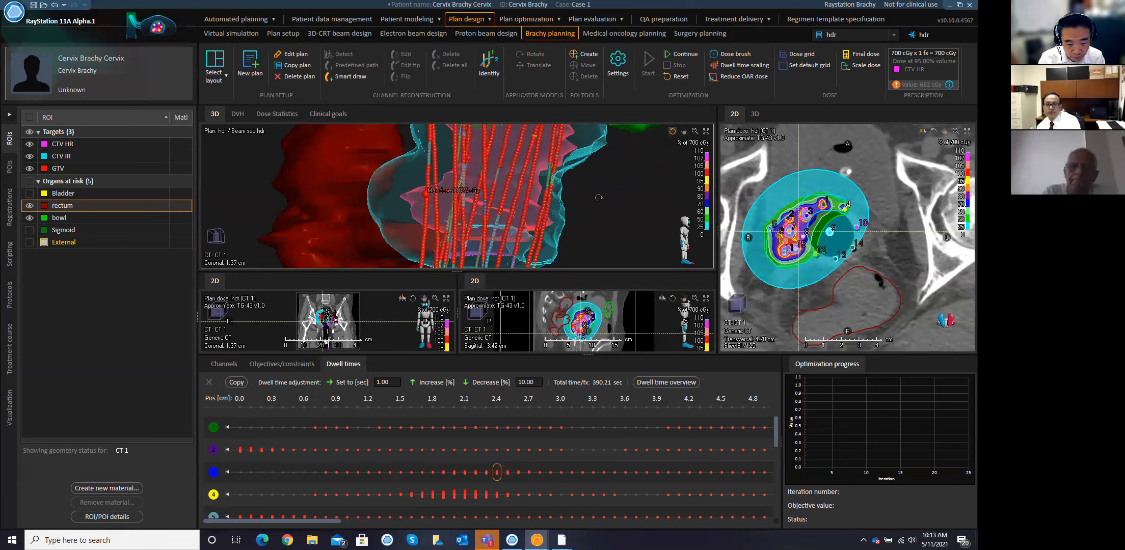
- Rotate the 3D model to inspect the needles beside the rectum, and enlarge the 3D view
drag(595, 198, 524, 199)
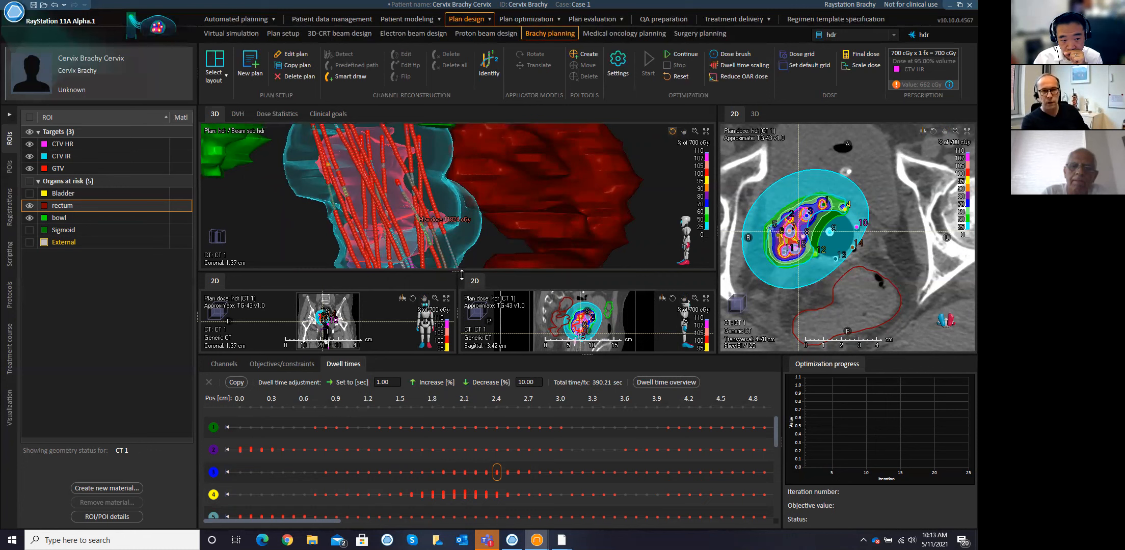
drag(462, 280, 461, 295)
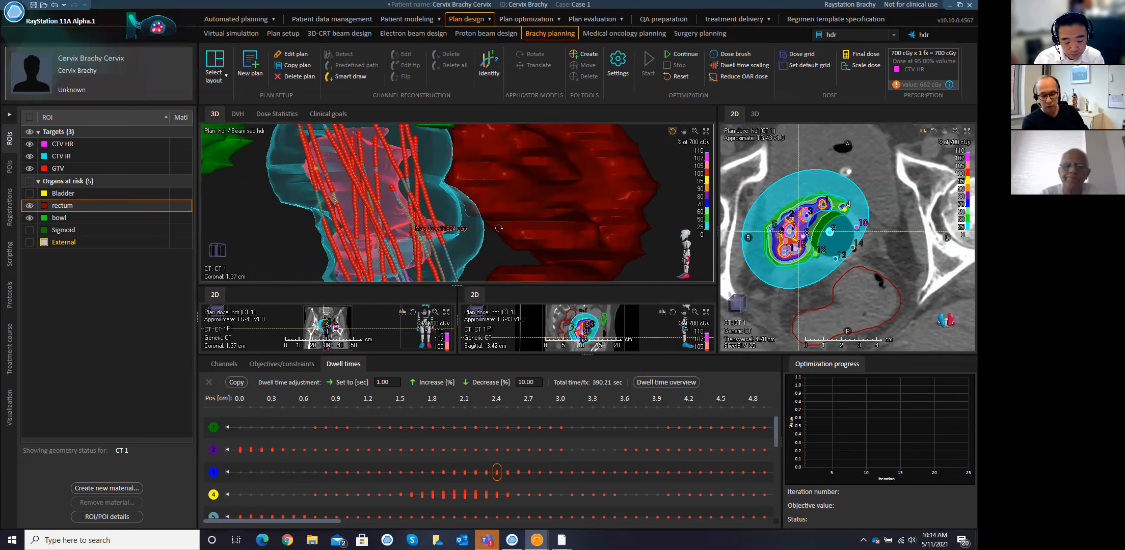
drag(501, 228, 488, 229)
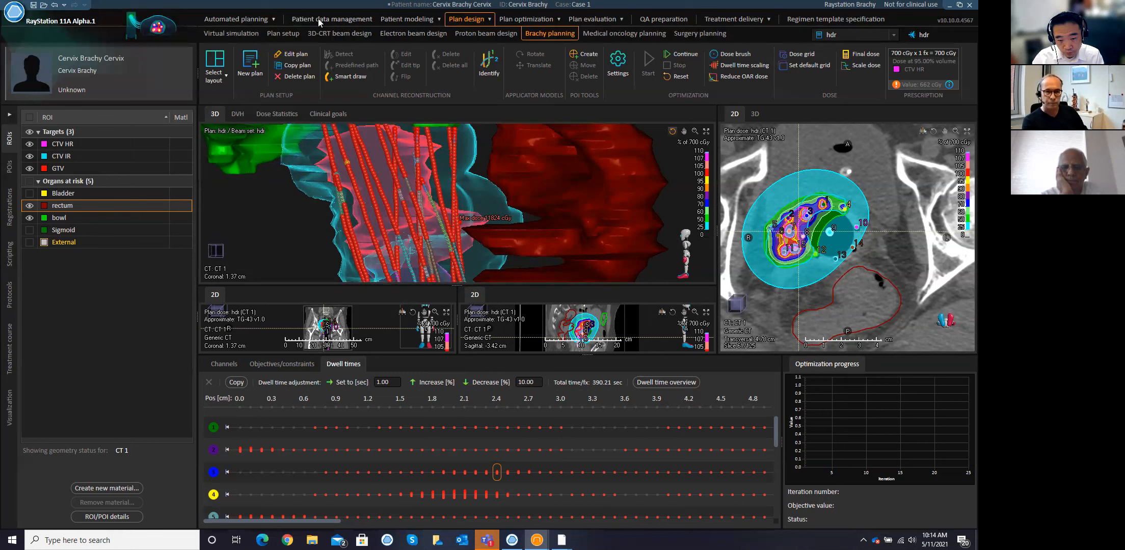
- Switch to File Explorer and open the VMAT Prostate treatment plan report dated 30 Dec 2020 from the Documents folder
click(331, 20)
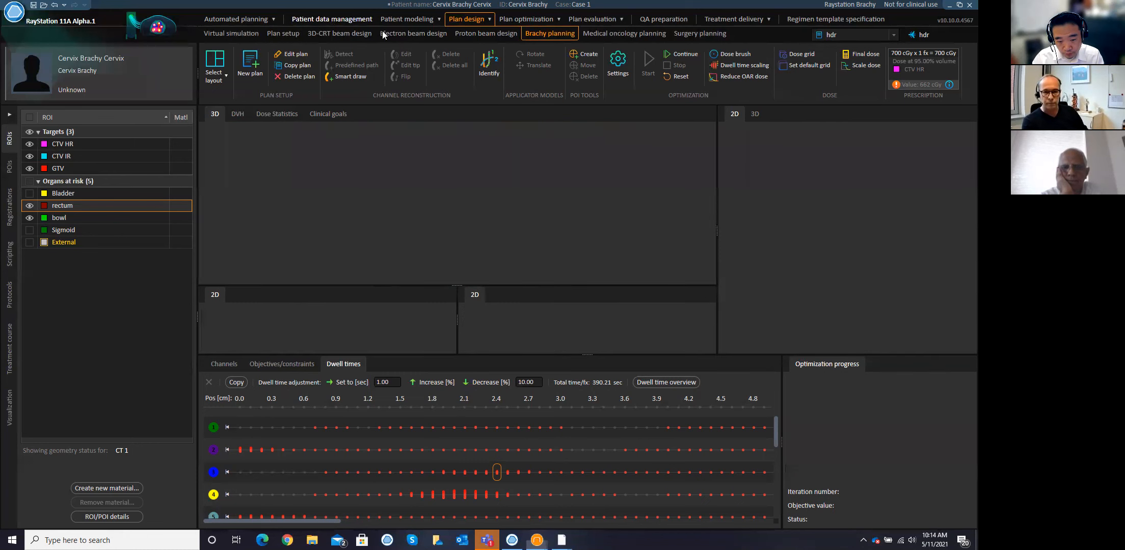
click(586, 64)
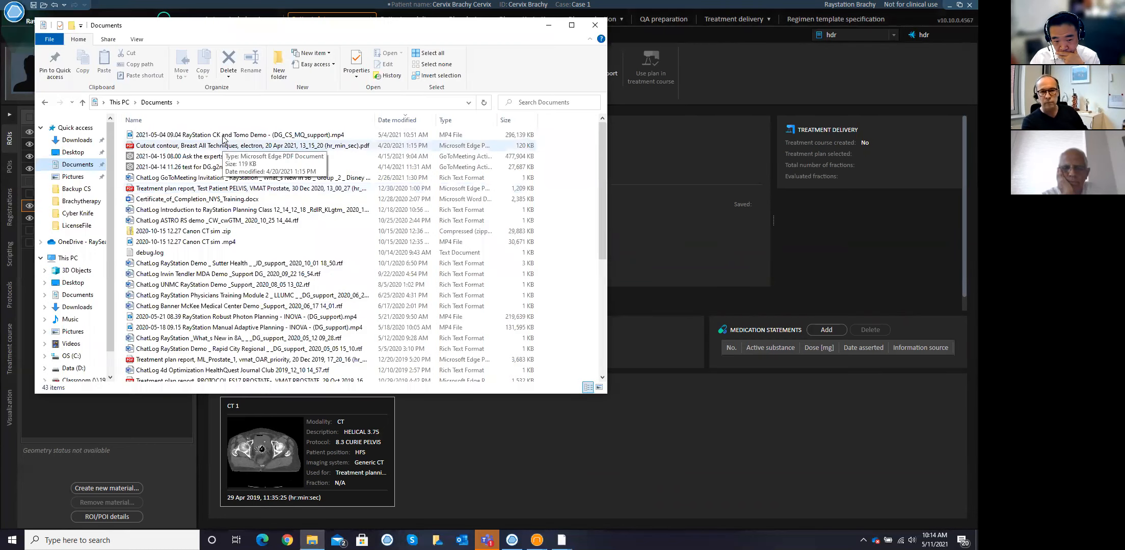
click(226, 135)
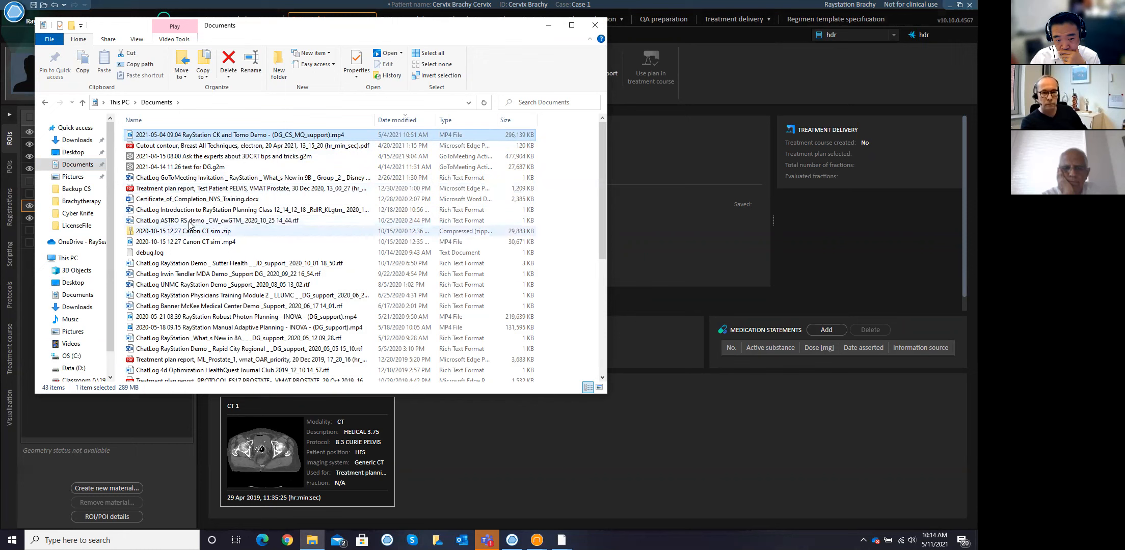
double_click(215, 189)
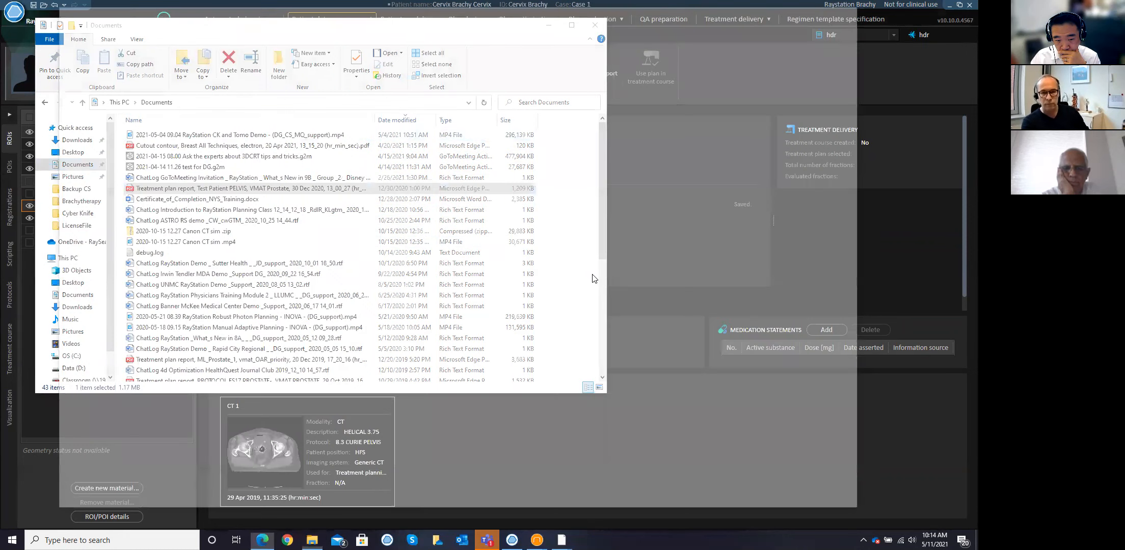
- Examine the treatment plan report's plan data, warnings, beam set overview, beam data and segment tables
scroll(591, 270, down, 3)
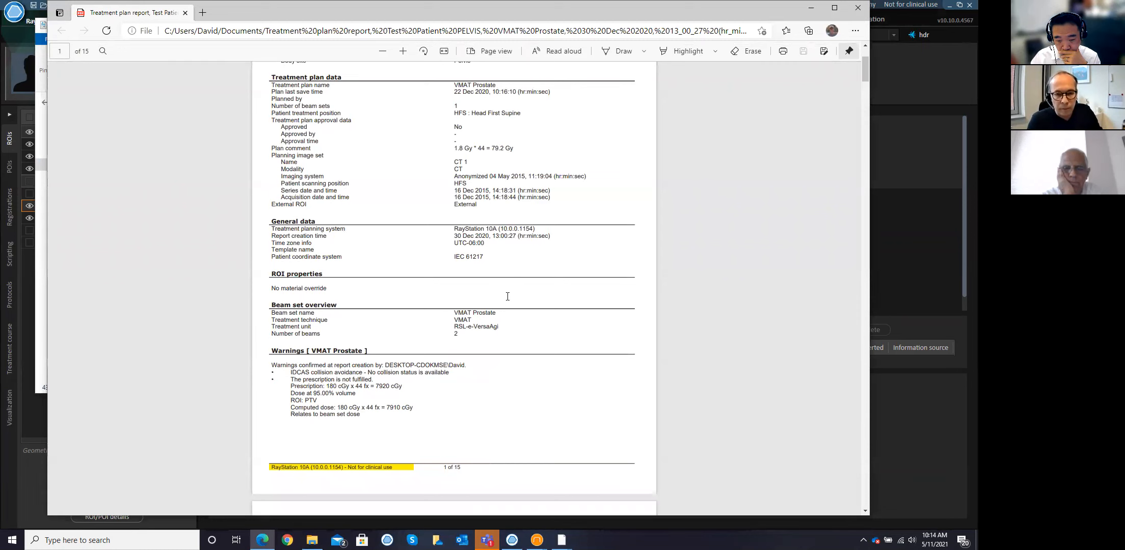
scroll(507, 296, down, 15)
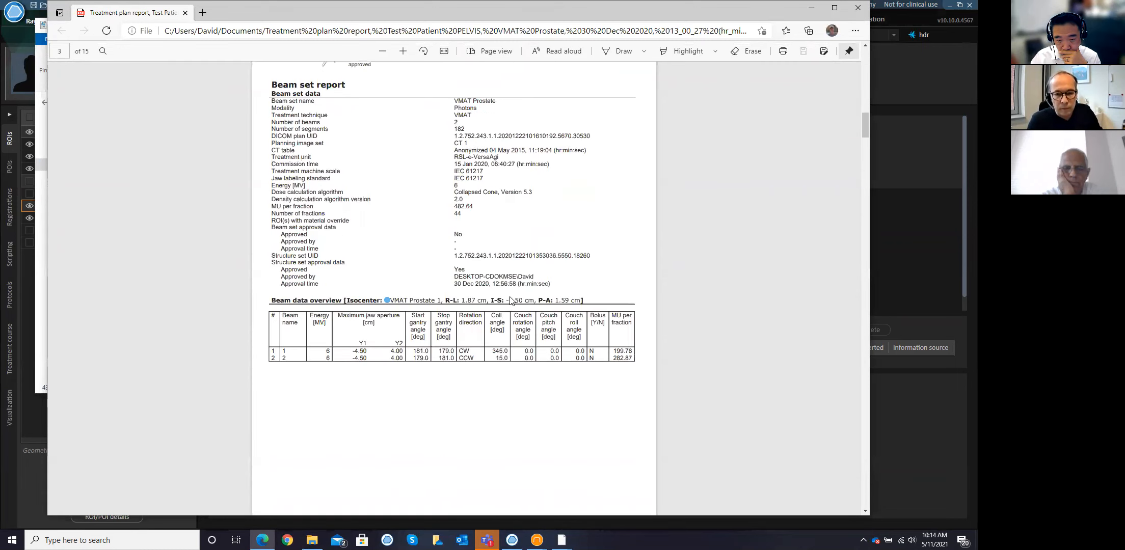
scroll(510, 300, down, 20)
scroll(510, 300, down, 20)
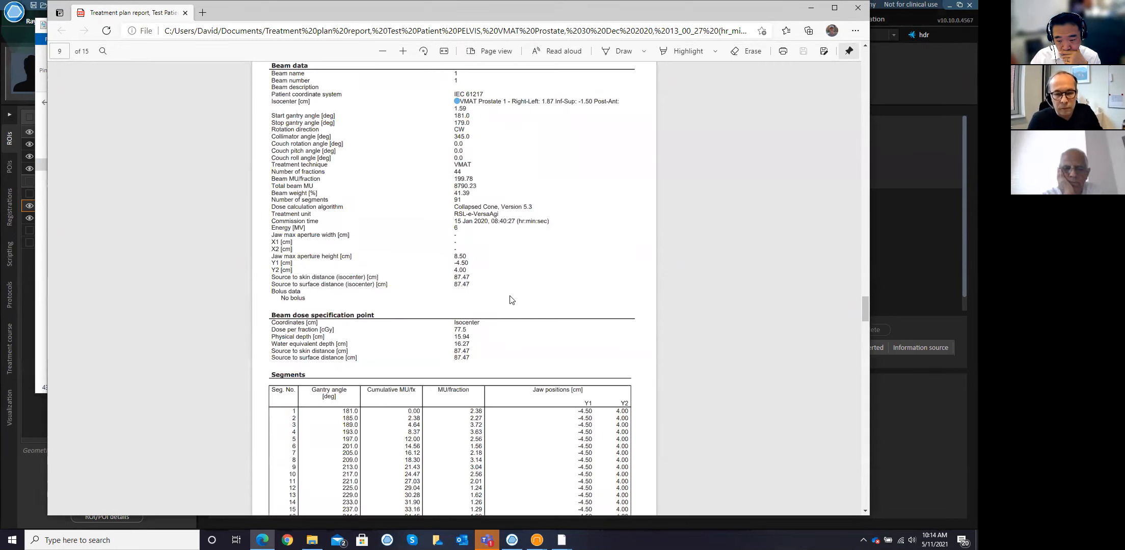
scroll(511, 300, down, 8)
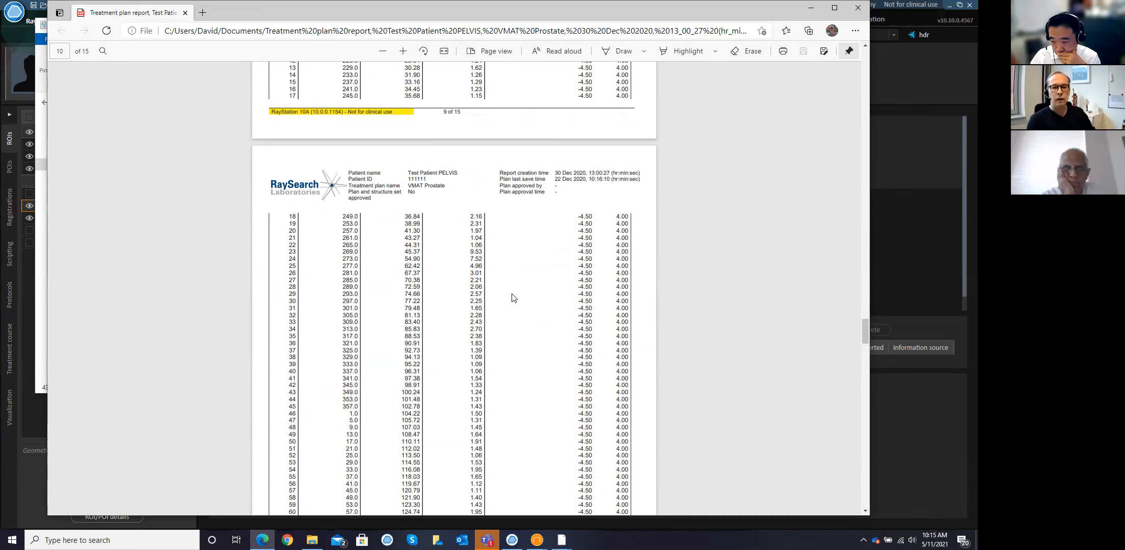
scroll(512, 297, down, 1)
scroll(512, 296, down, 3)
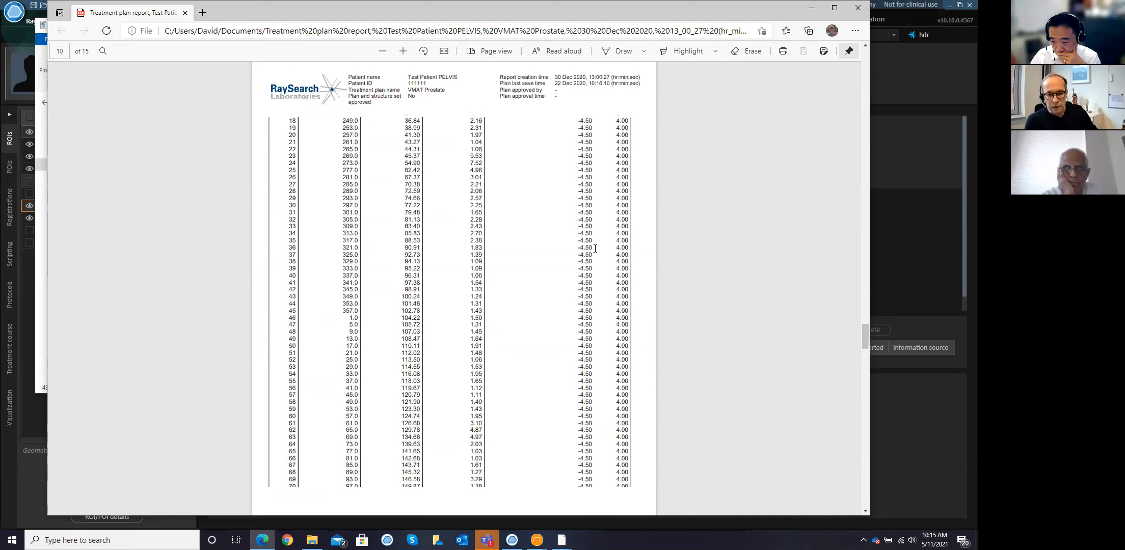
scroll(595, 248, down, 10)
scroll(596, 260, down, 5)
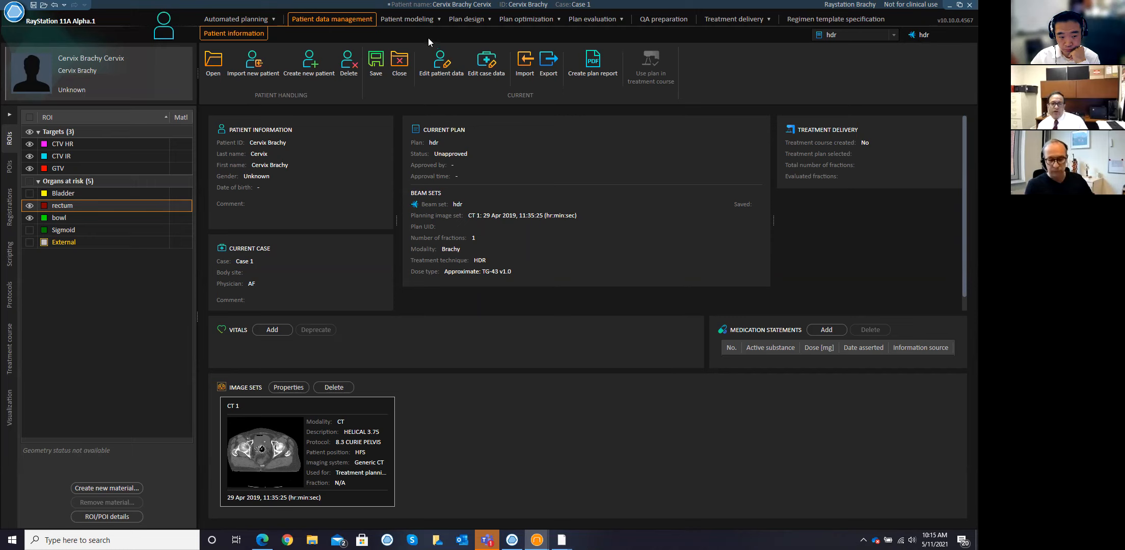
- Save the hdr plan, review the objects offered for DICOM export, and close the export form without exporting
click(471, 19)
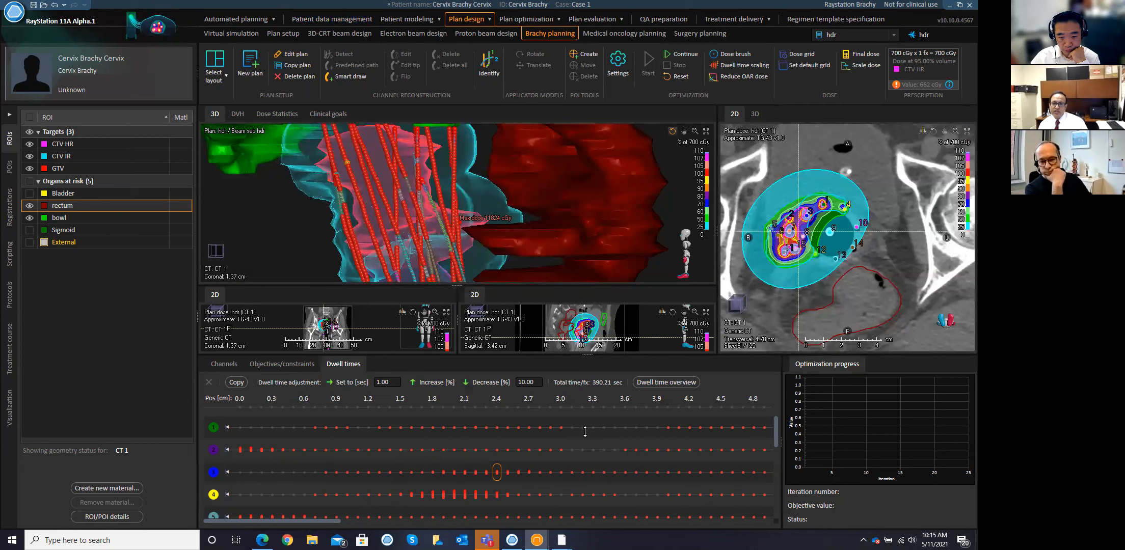
drag(530, 413, 529, 436)
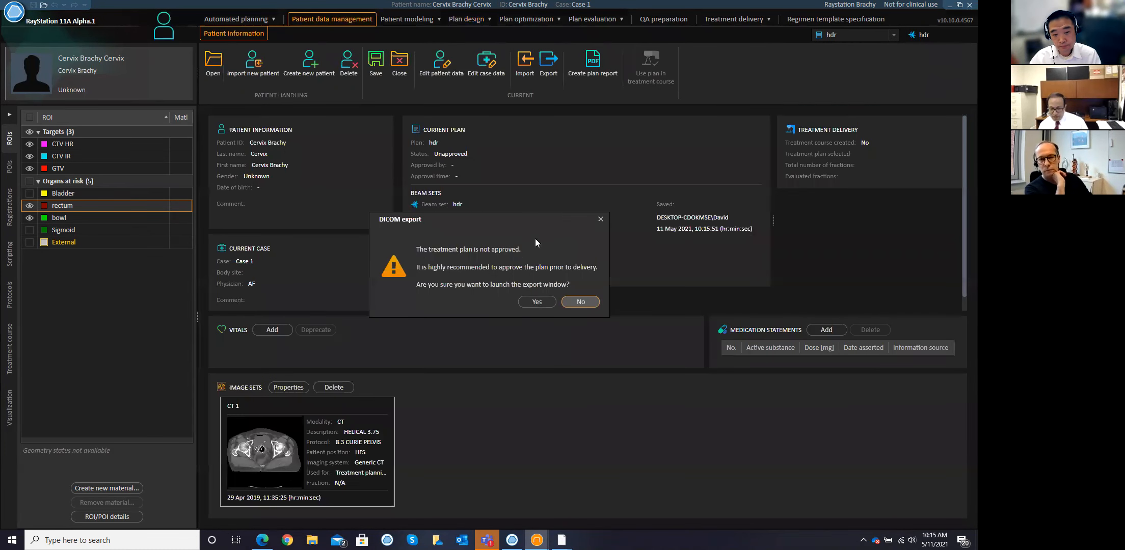
click(537, 301)
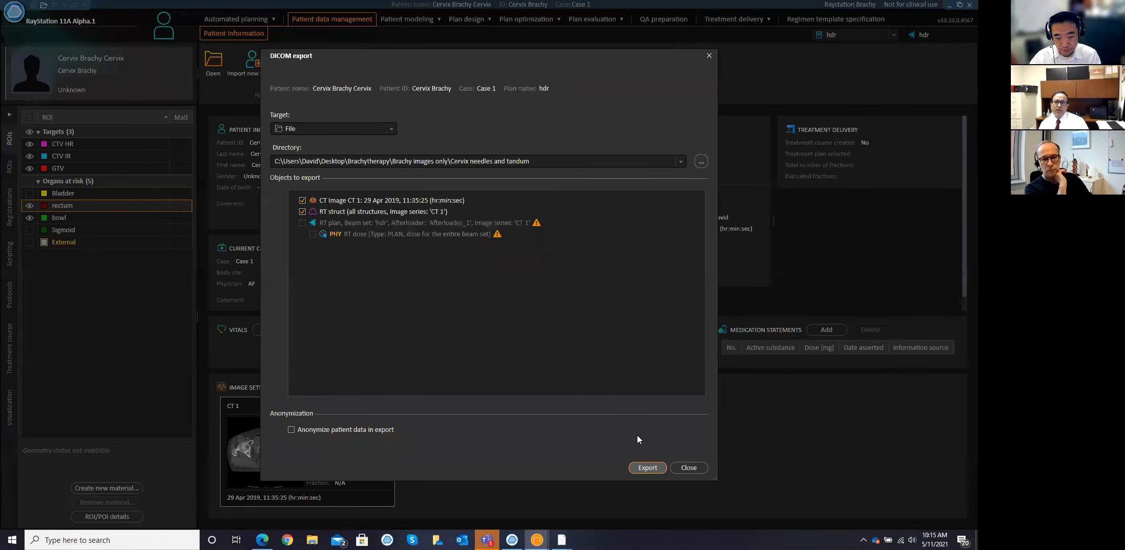
click(689, 466)
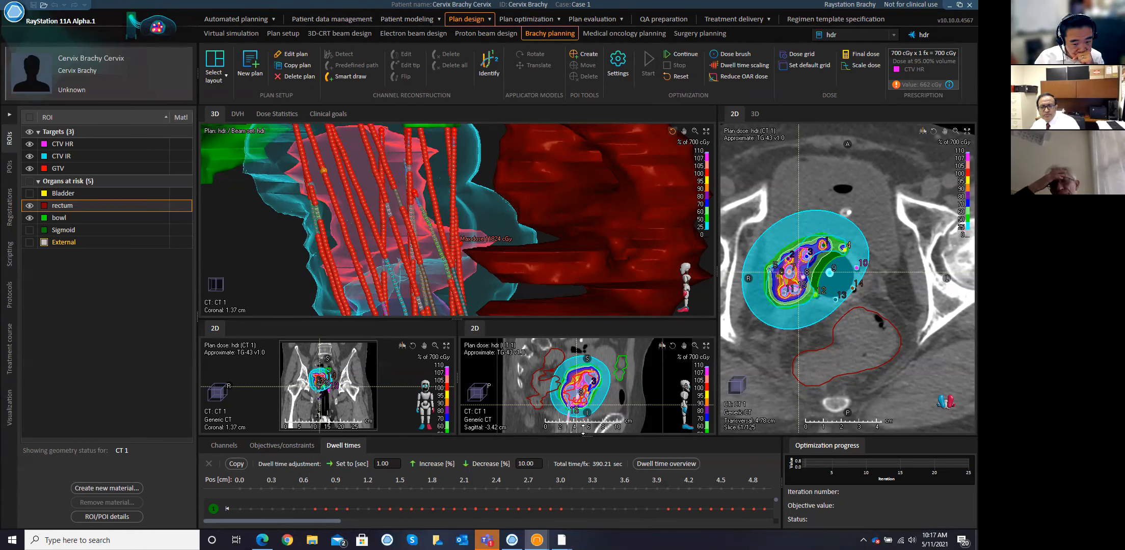
- Display the channel table of the hdr plan, widening the reconstruction-start column and the table area to show the total times
drag(586, 437, 583, 411)
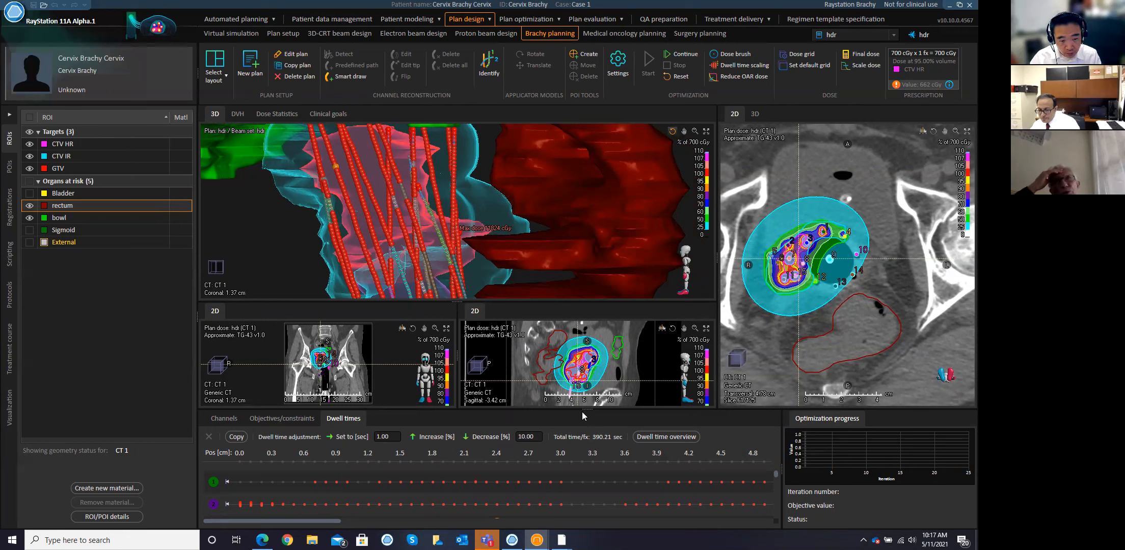
click(230, 418)
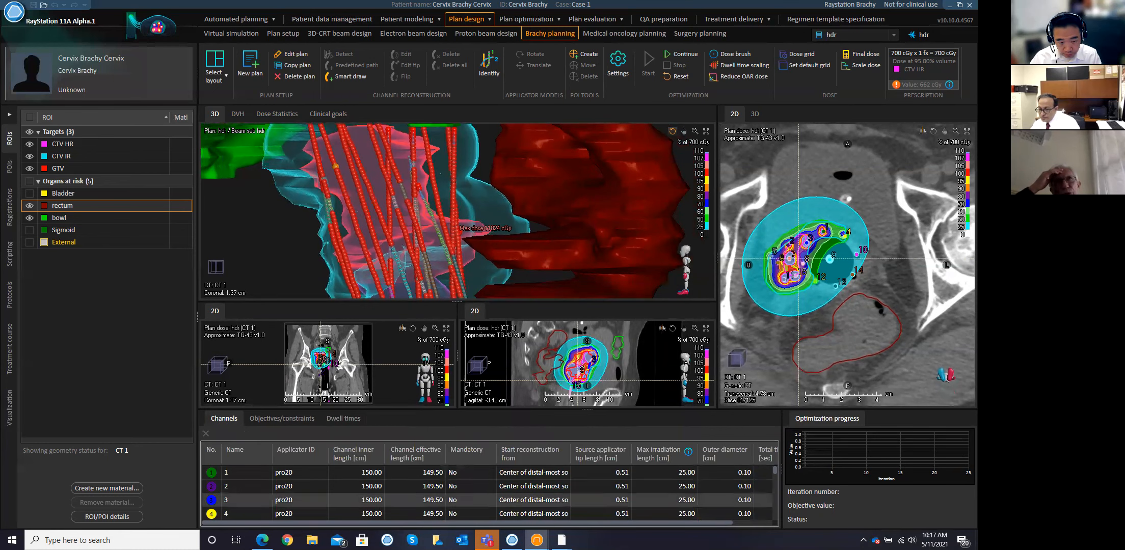
drag(448, 526, 491, 520)
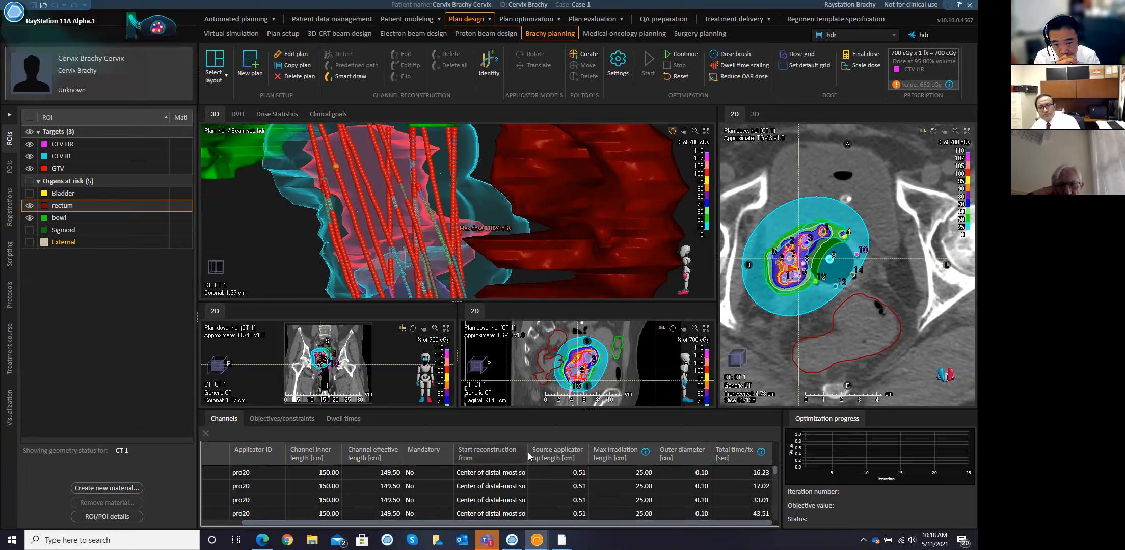
drag(528, 457, 574, 458)
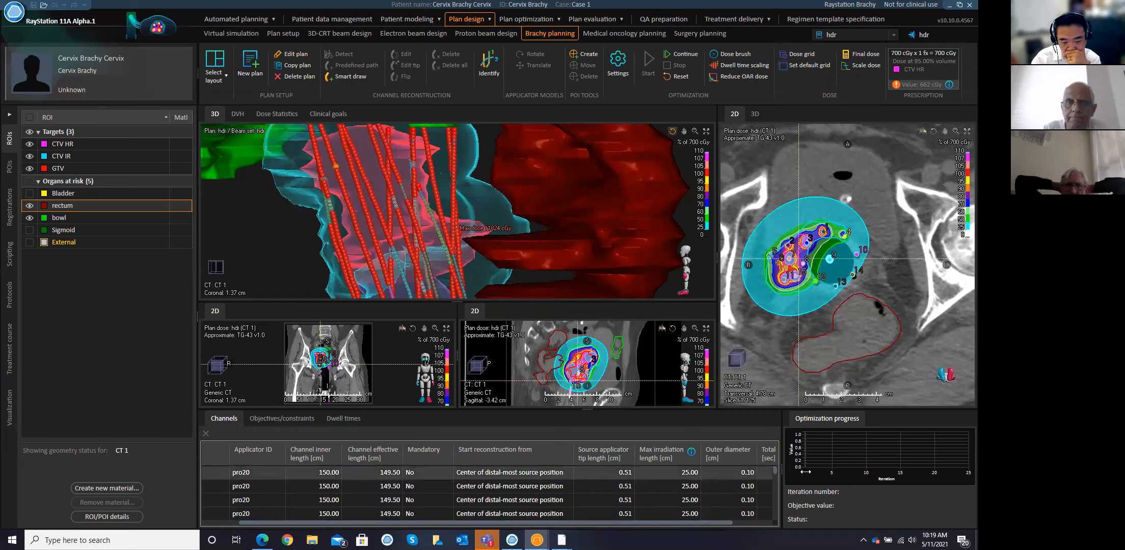
drag(805, 472, 832, 475)
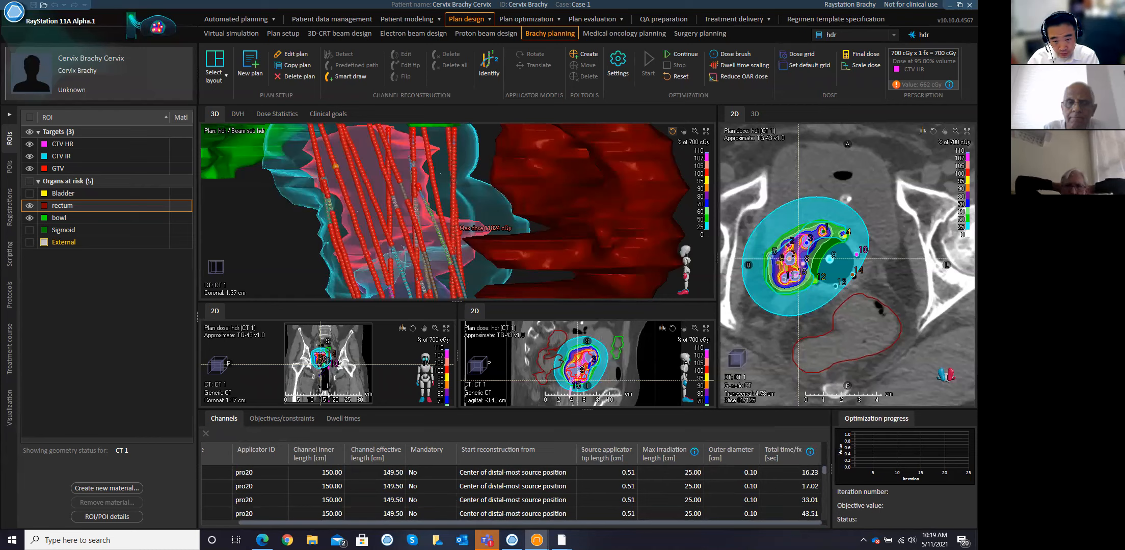
- Switch to RayPhysics and review the TG43 model parameters and geometry diagram for Afterloader_1's source
mouse_move(512, 540)
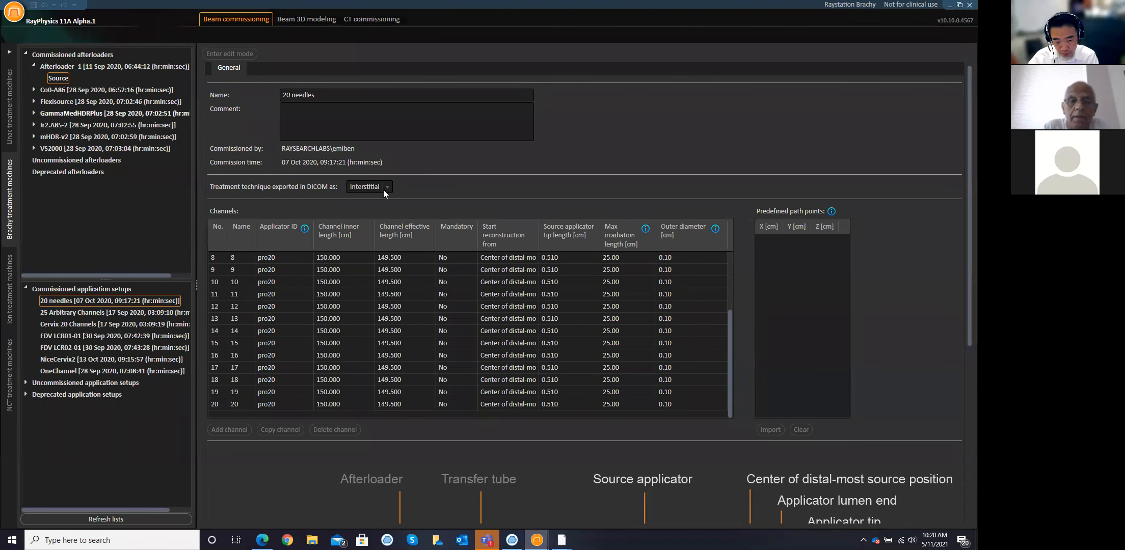
click(89, 66)
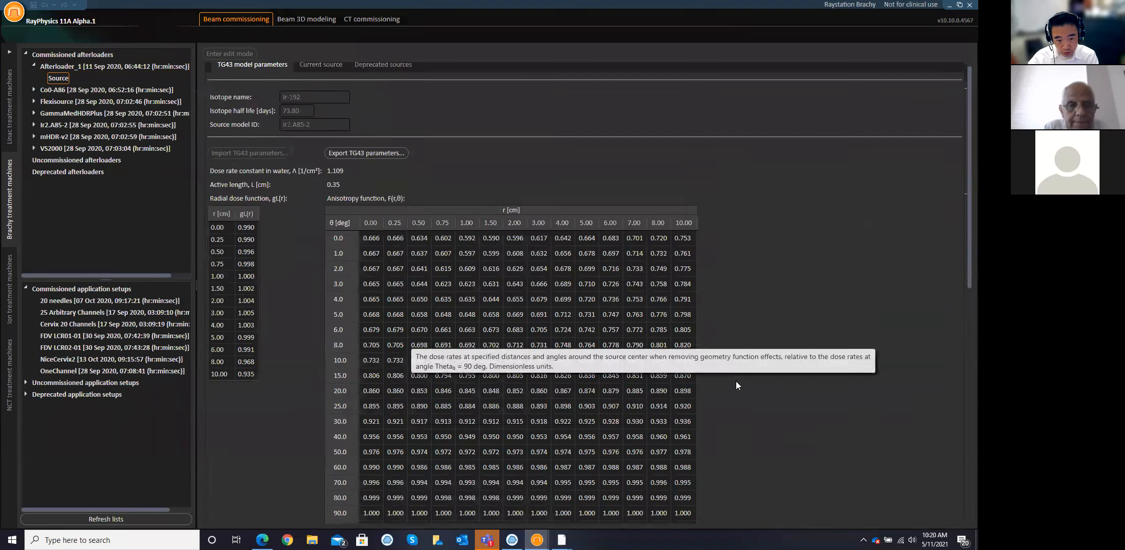
scroll(736, 382, down, 10)
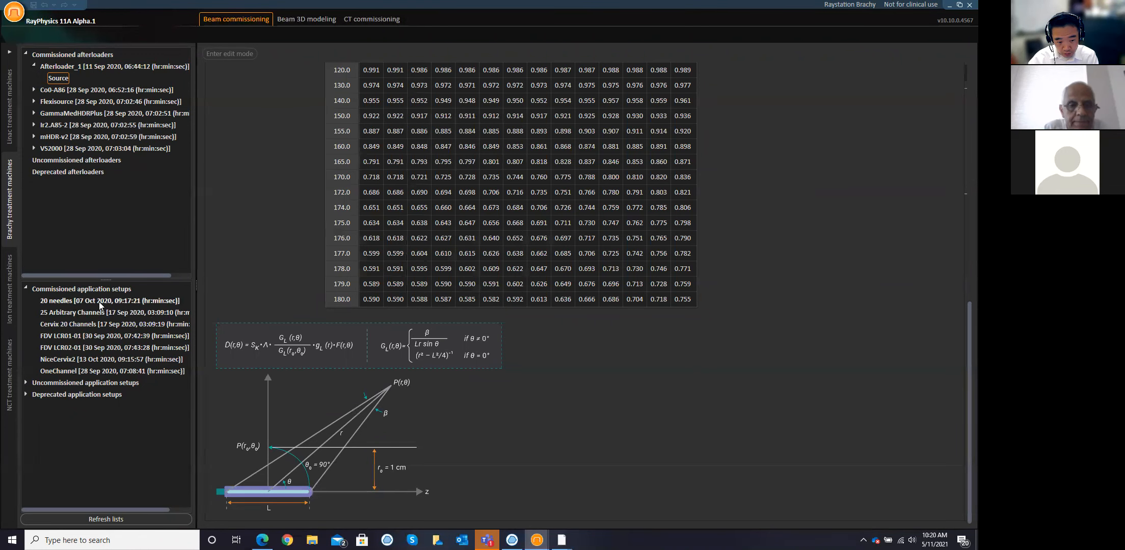
- Open the commissioned application setup 20 needles and examine its diagram of channel lengths and applicator tip length
click(73, 303)
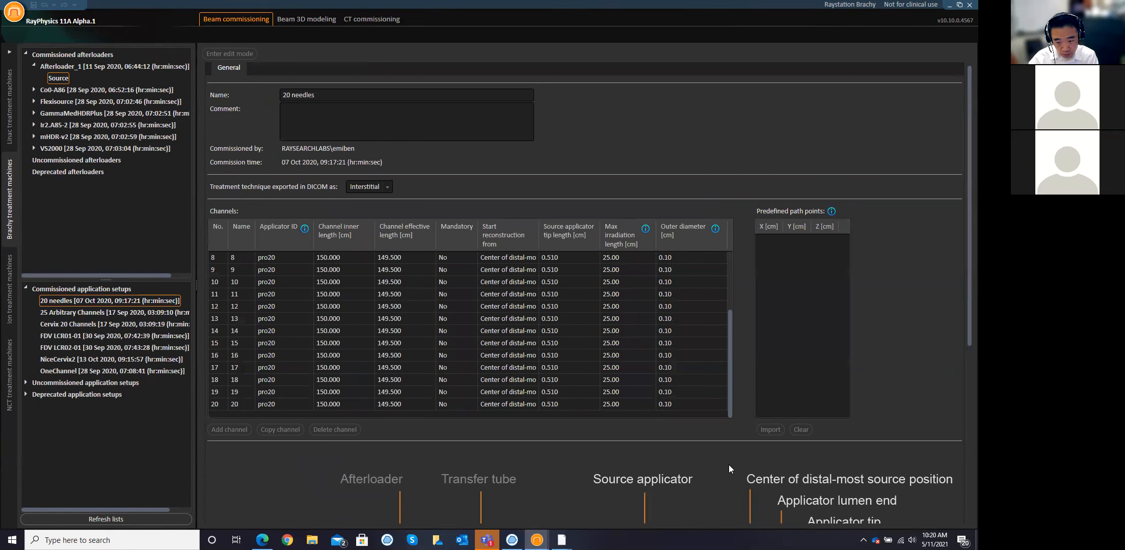
scroll(723, 427, down, 9)
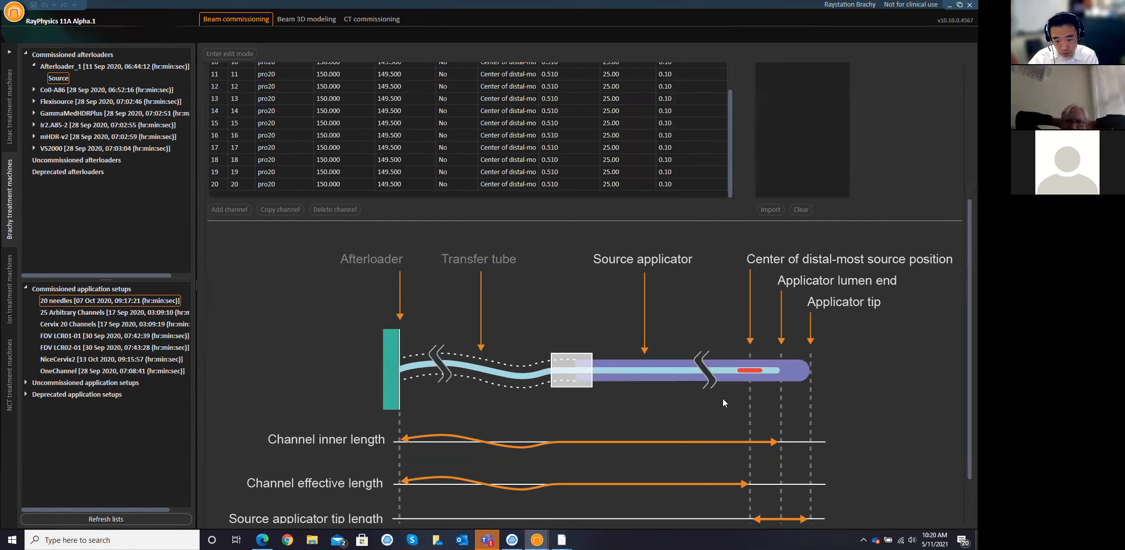
scroll(713, 408, down, 3)
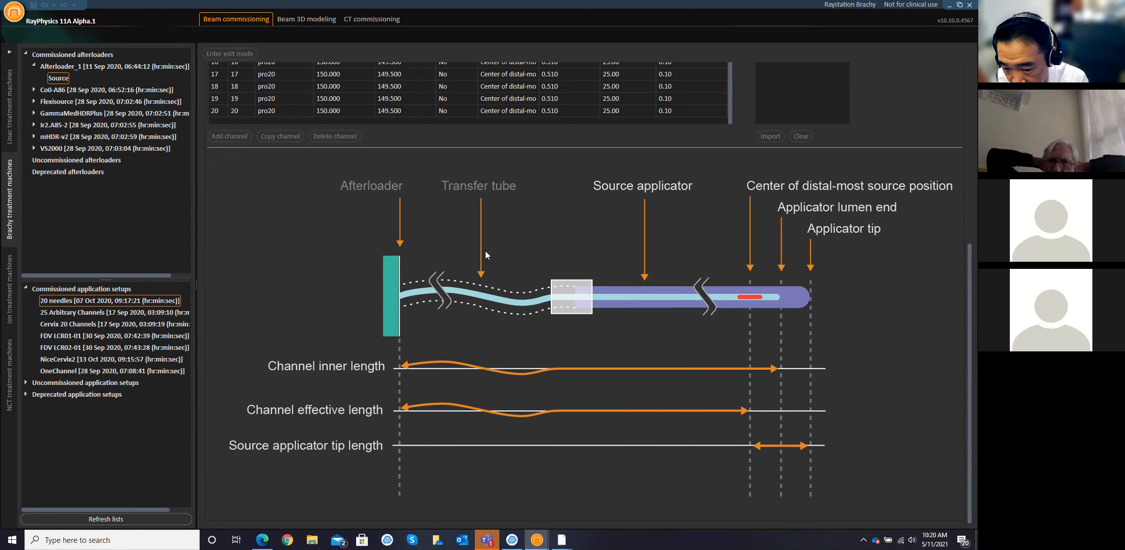
scroll(320, 250, up, 1)
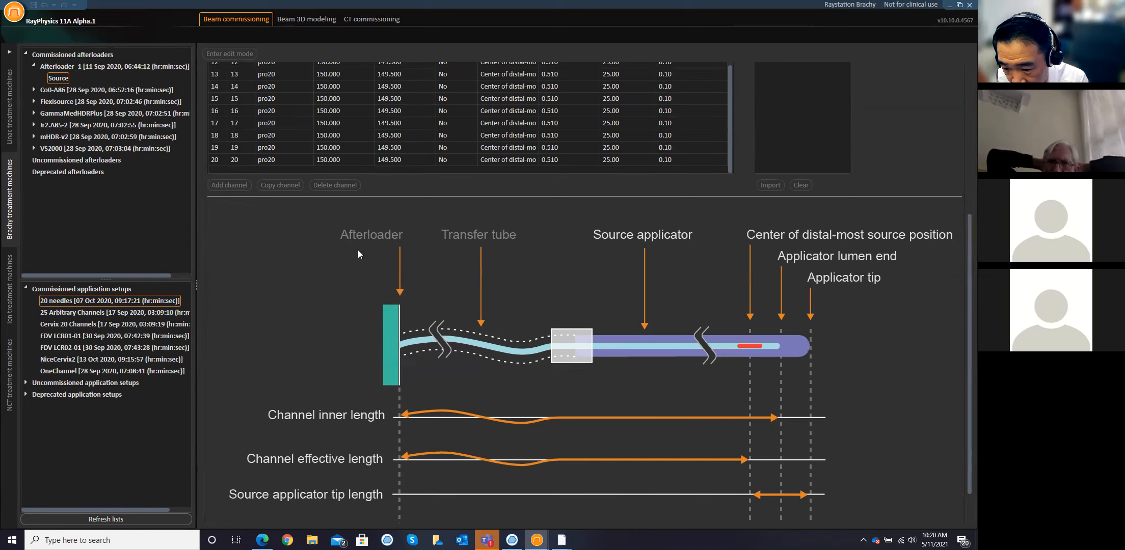
scroll(359, 250, up, 1)
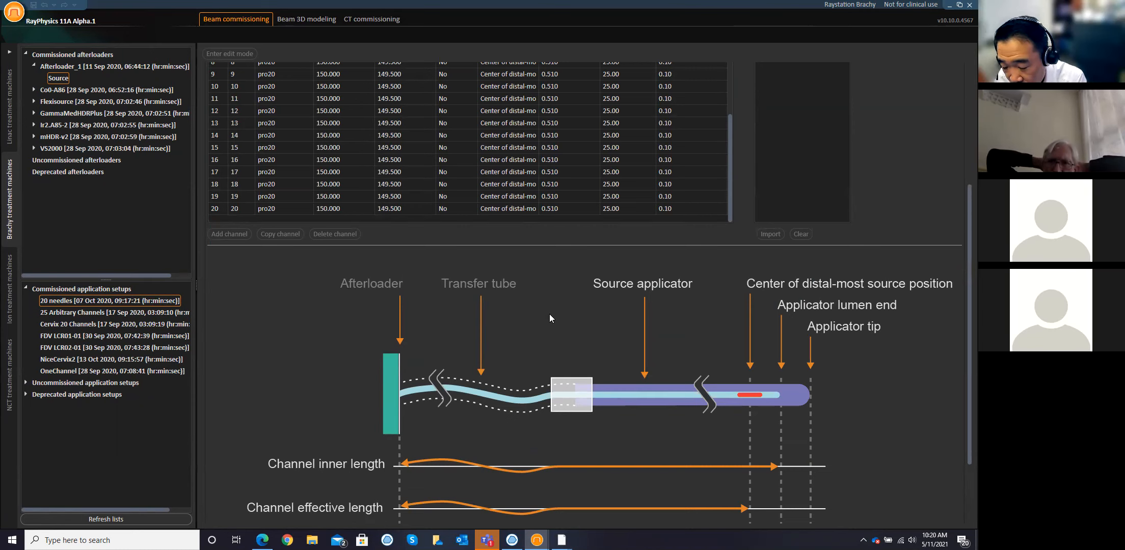
scroll(549, 314, up, 1)
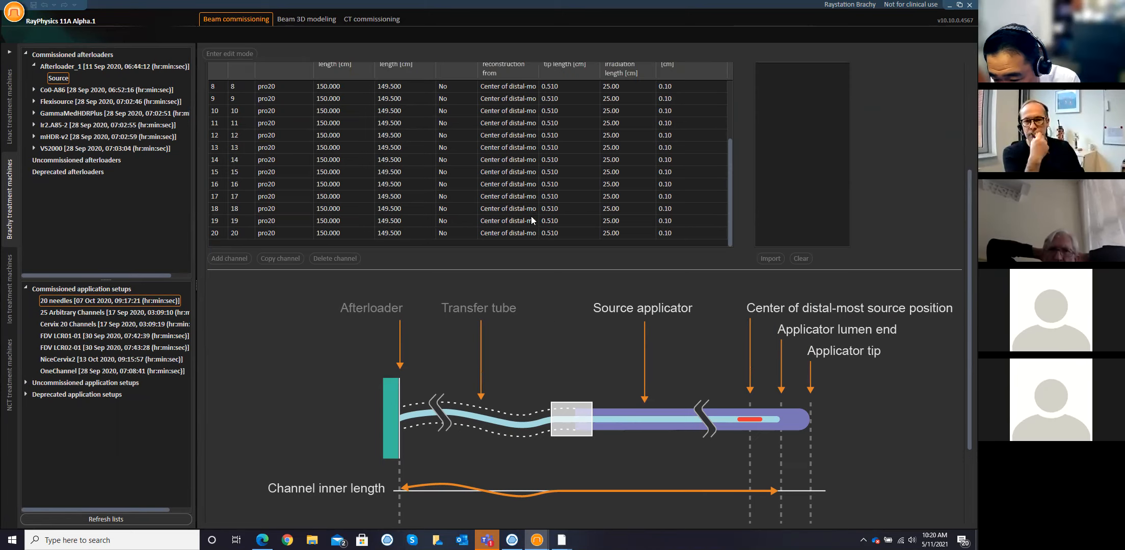
- Widen the Start reconstruction from column of the 20 needles channels and relate its setting to the applicator diagram
scroll(549, 118, up, 1)
drag(539, 95, 604, 93)
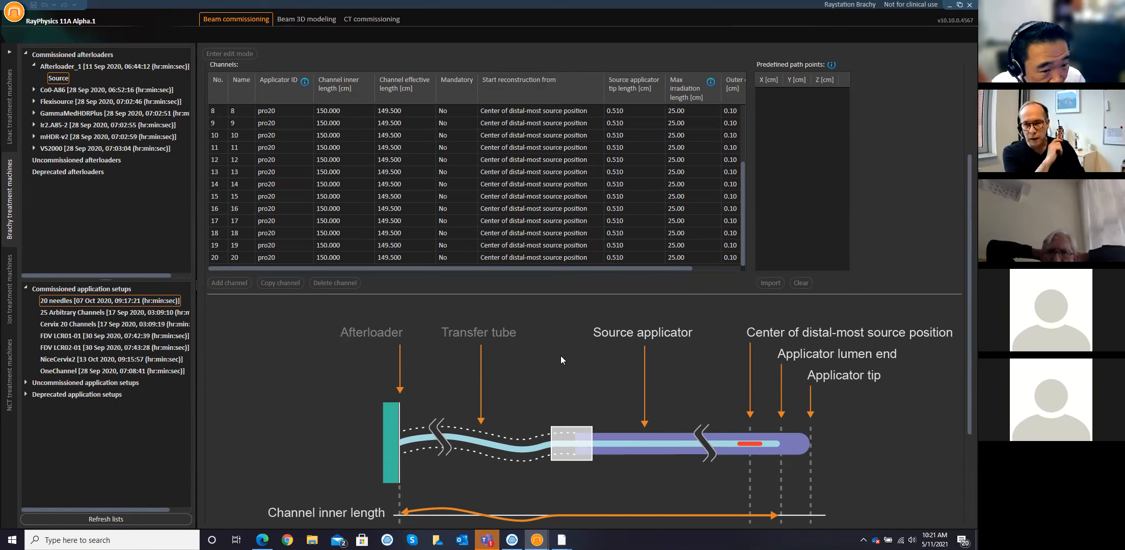
scroll(584, 372, down, 2)
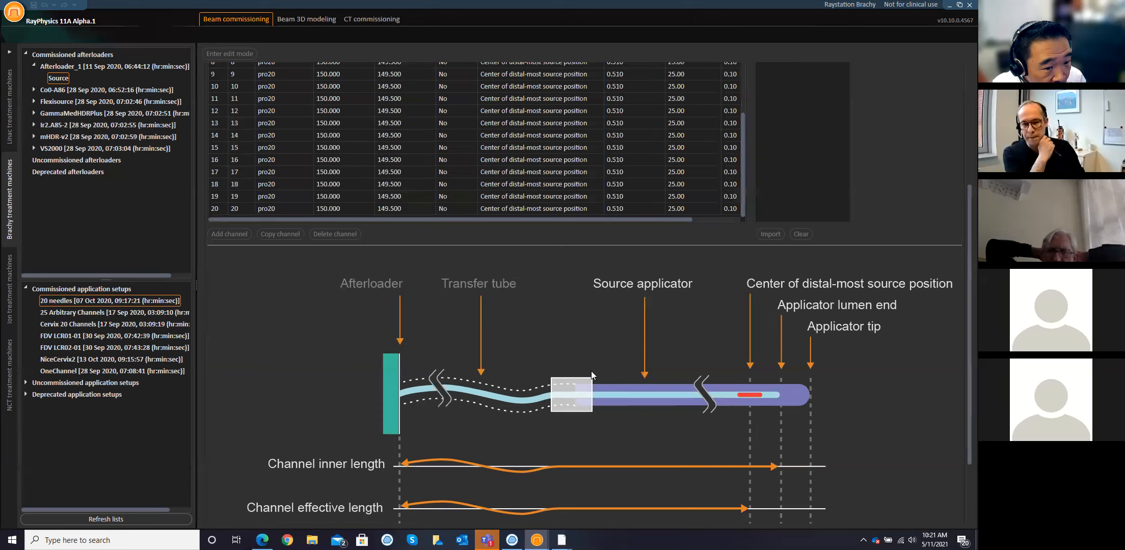
scroll(591, 372, down, 1)
scroll(592, 377, down, 3)
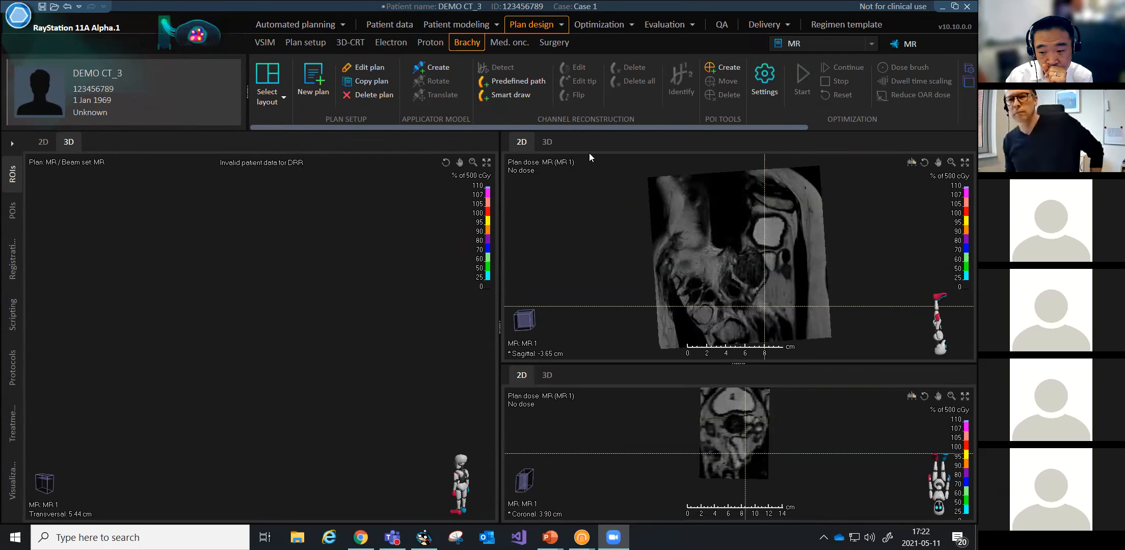
- Draw a predefined path for channel LCT42-7 by placing points in the sagittal MR view, rotate it in position, and finish the drawing
click(515, 84)
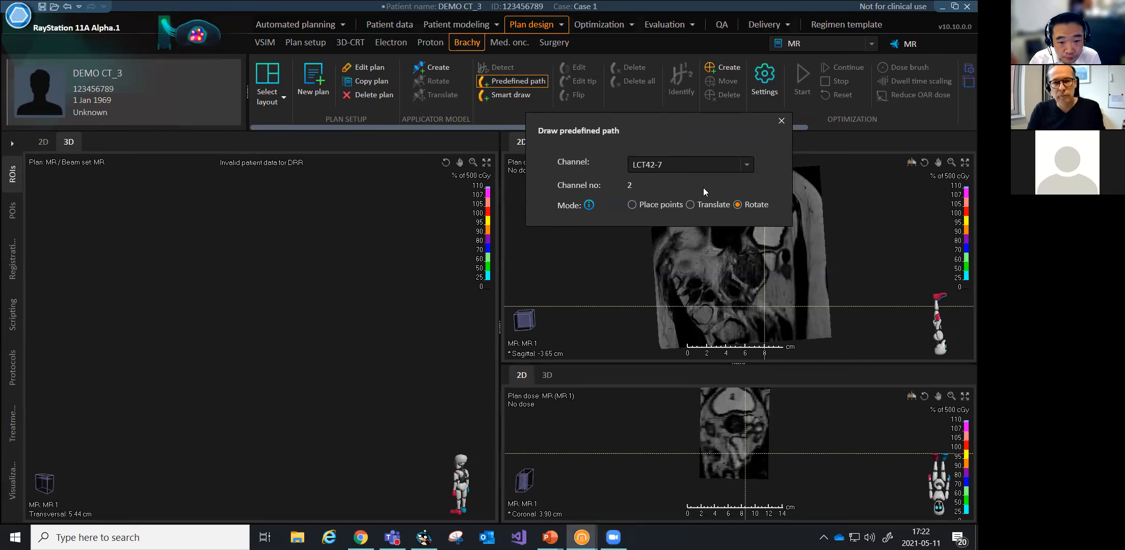
click(707, 209)
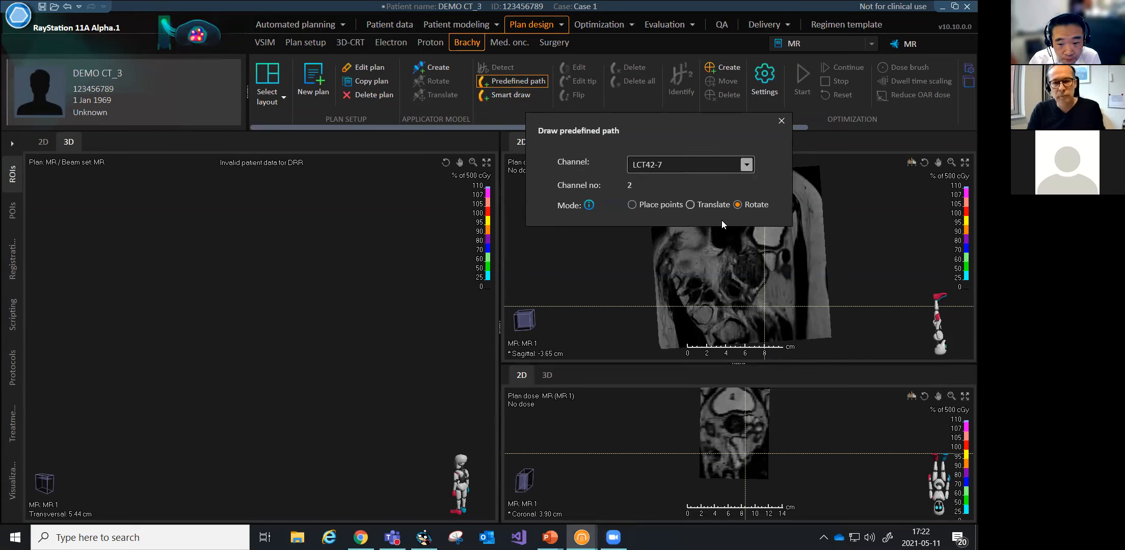
click(634, 205)
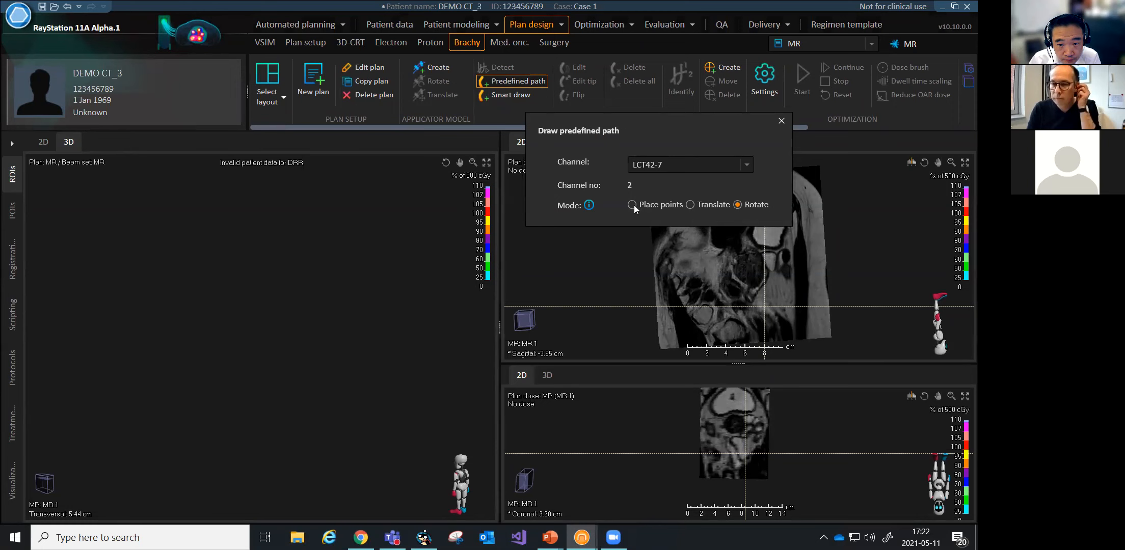
click(710, 233)
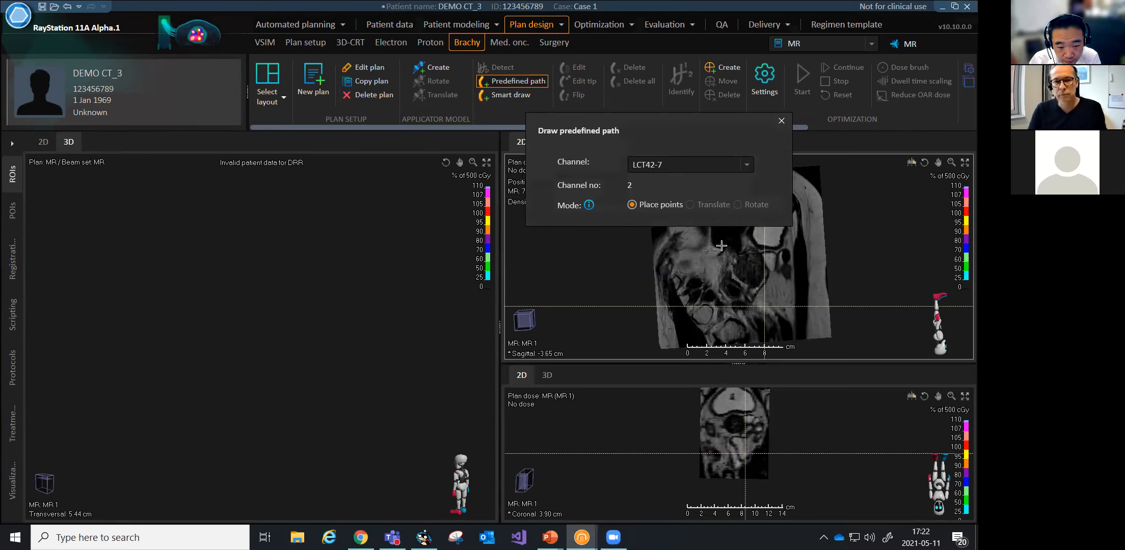
click(716, 309)
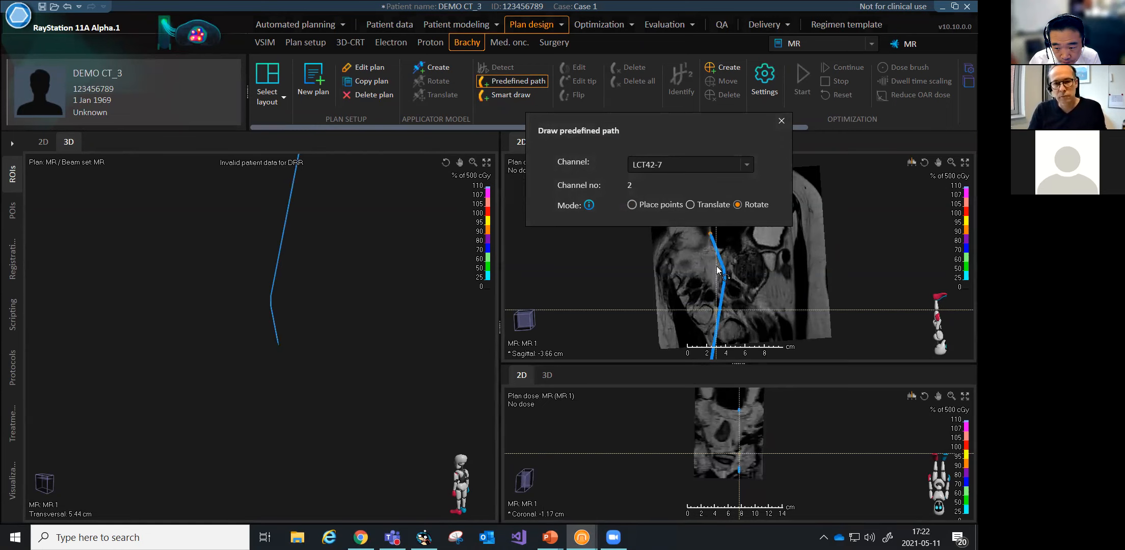
drag(723, 232, 734, 235)
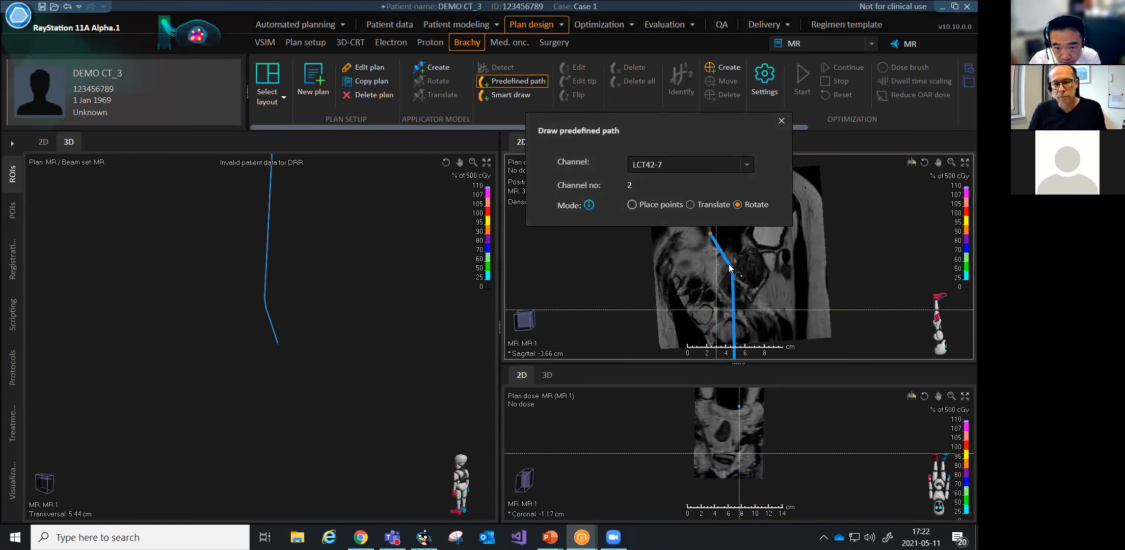
right_click(768, 268)
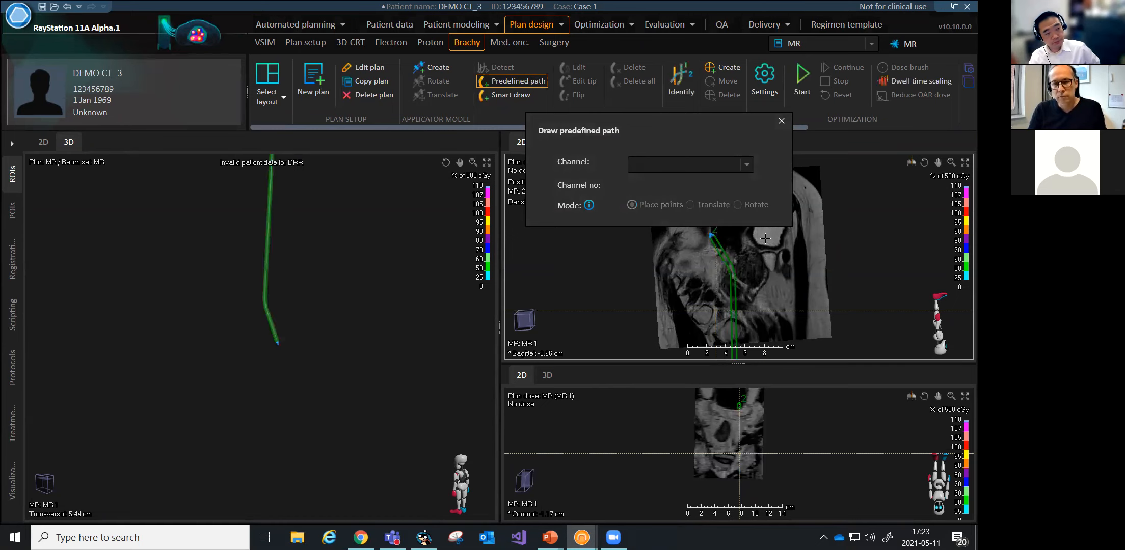
click(781, 121)
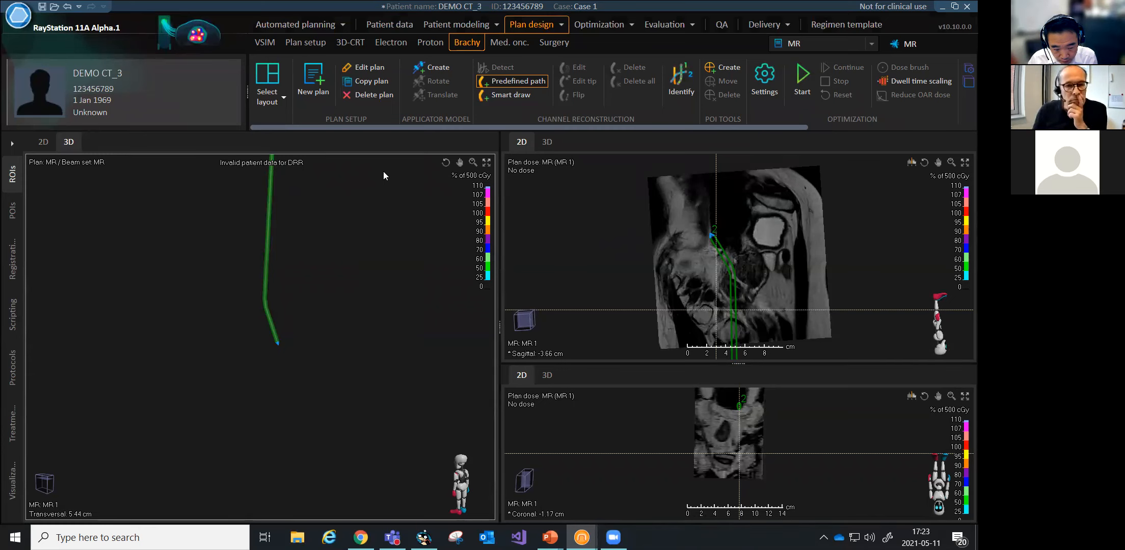
- Create an applicator model from the Tandem-ring template using image set CT 1 and Align image centers, accepting the unapproved template
click(437, 66)
click(500, 173)
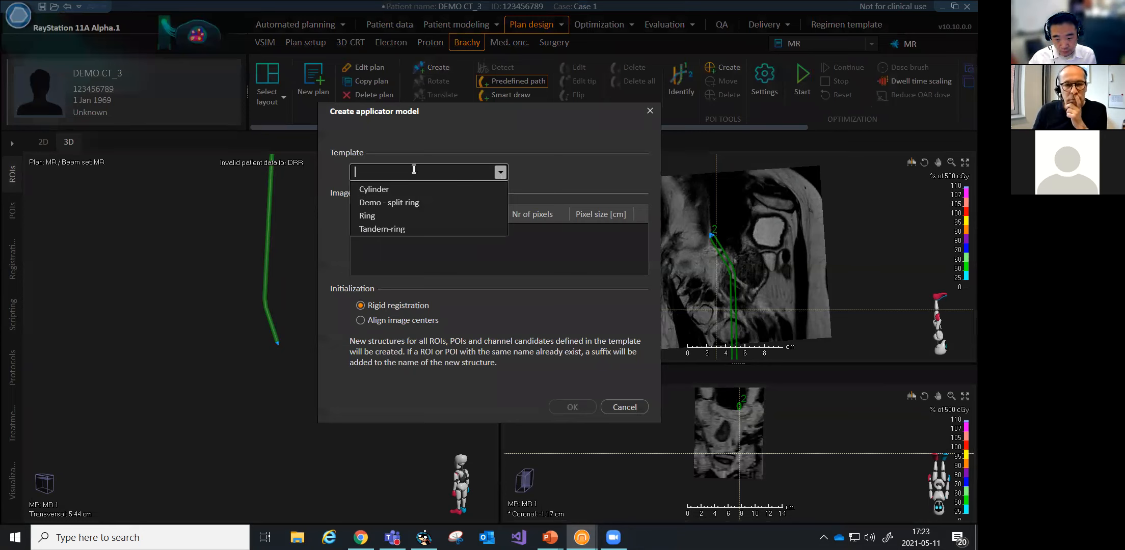
click(386, 229)
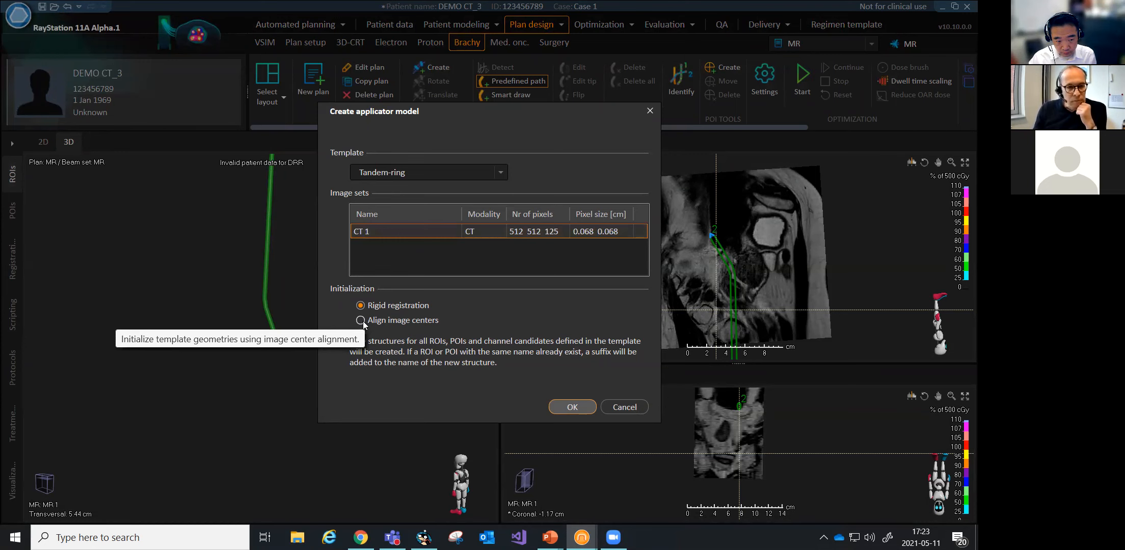
click(569, 406)
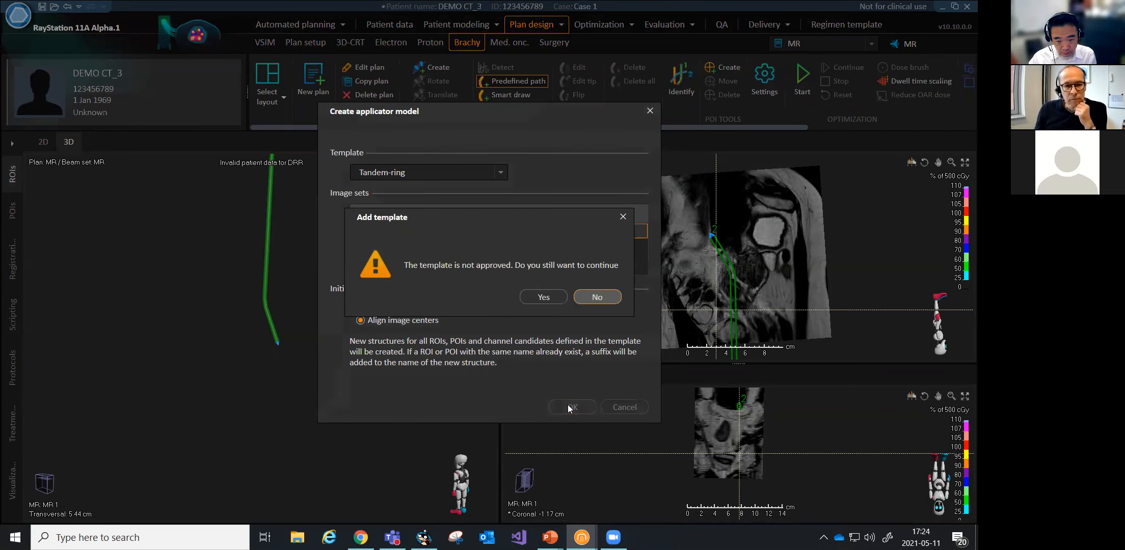
click(544, 297)
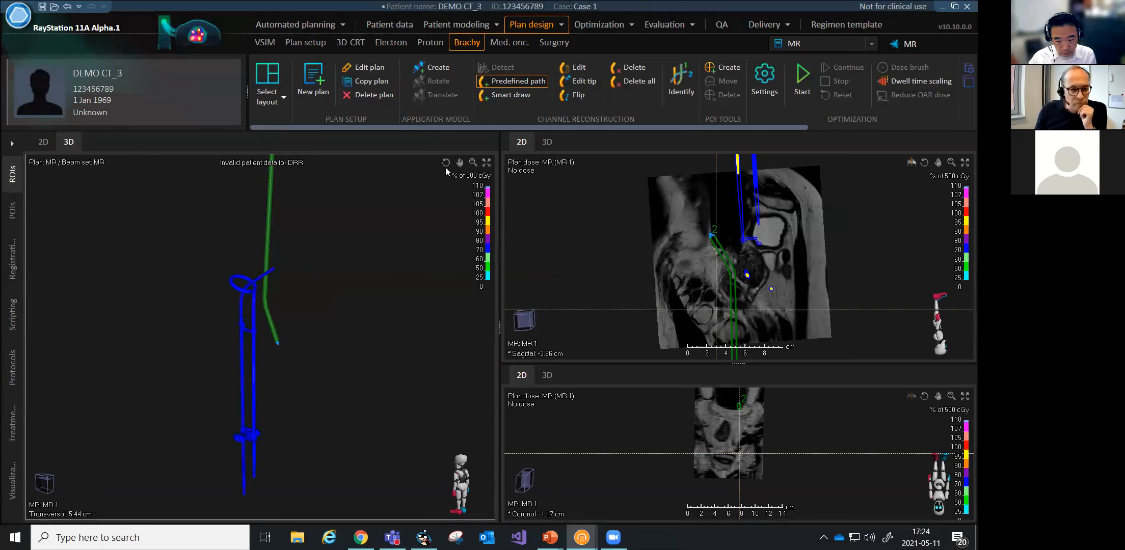
- Enlarge the tandem-ring model in 3D and hide ROIs 084060-02 and 084064-00 to inspect the channels inside
click(472, 162)
drag(263, 369, 331, 269)
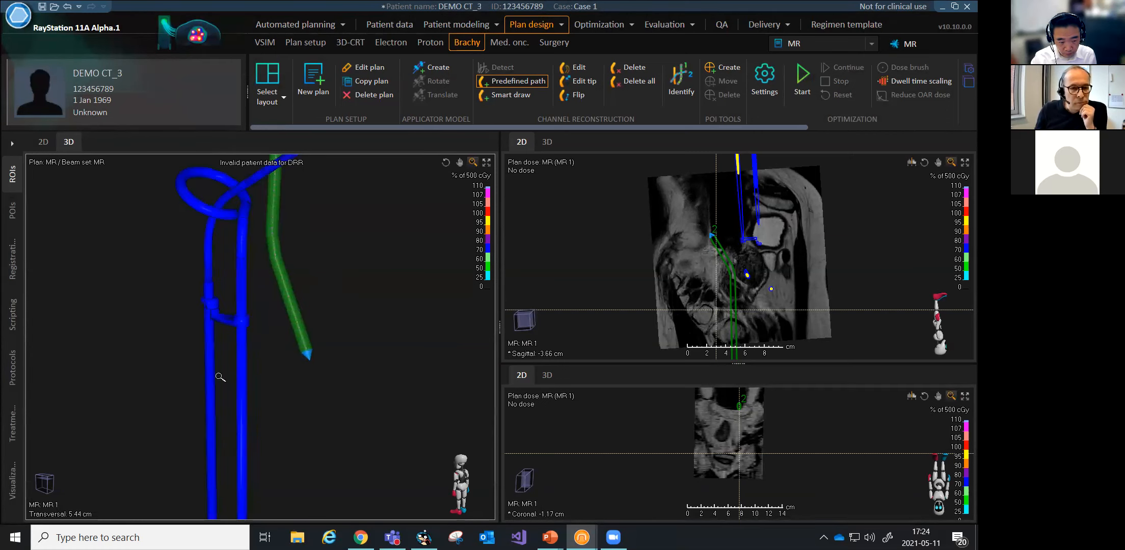
click(12, 143)
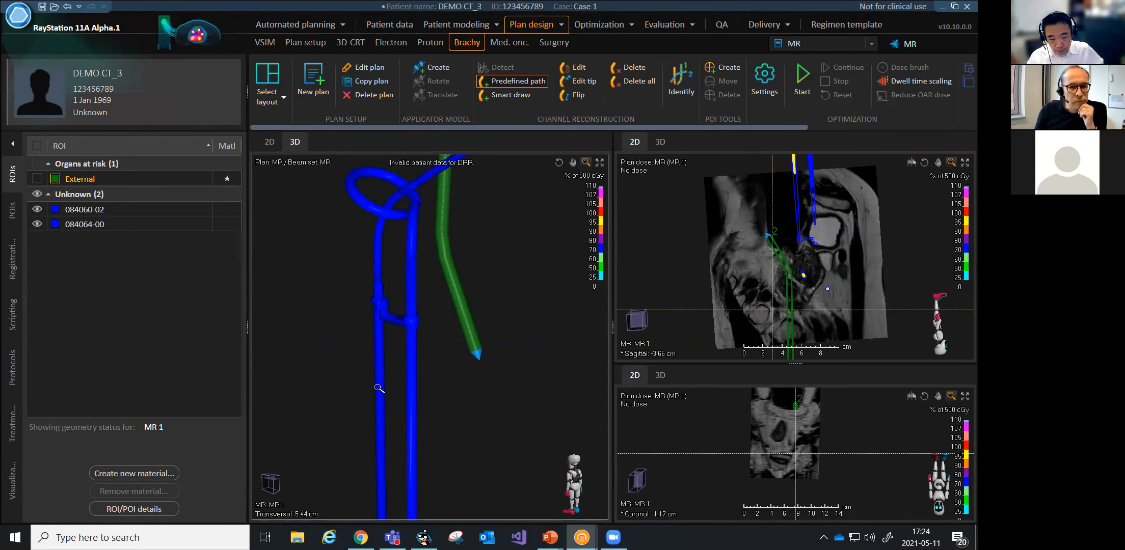
click(37, 209)
click(37, 224)
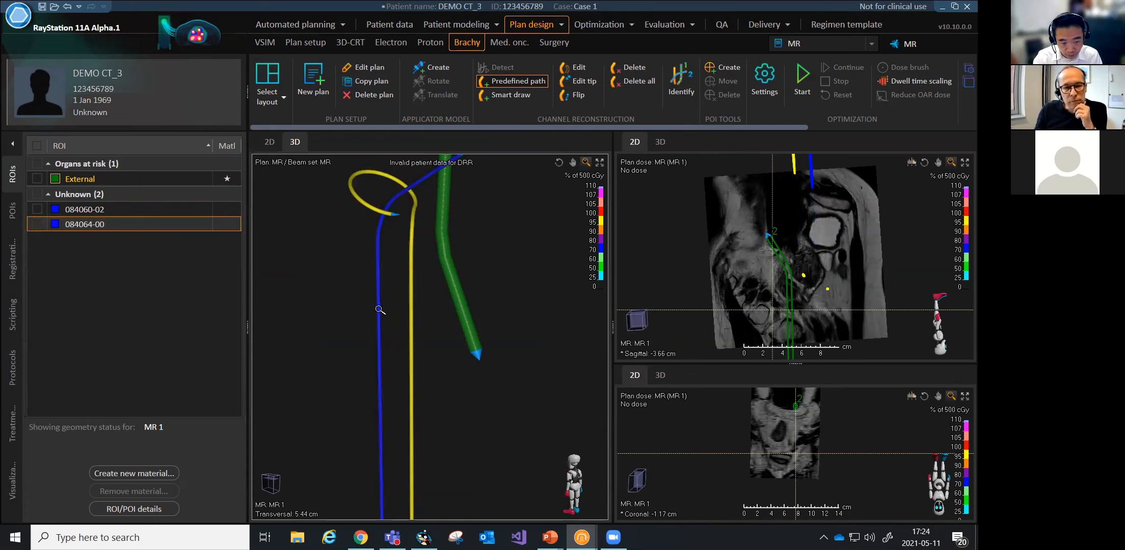
- Alternate the visibility of both applicator ROIs to compare the applicator surfaces with their channels, ending with both ROIs shown
click(38, 218)
click(40, 210)
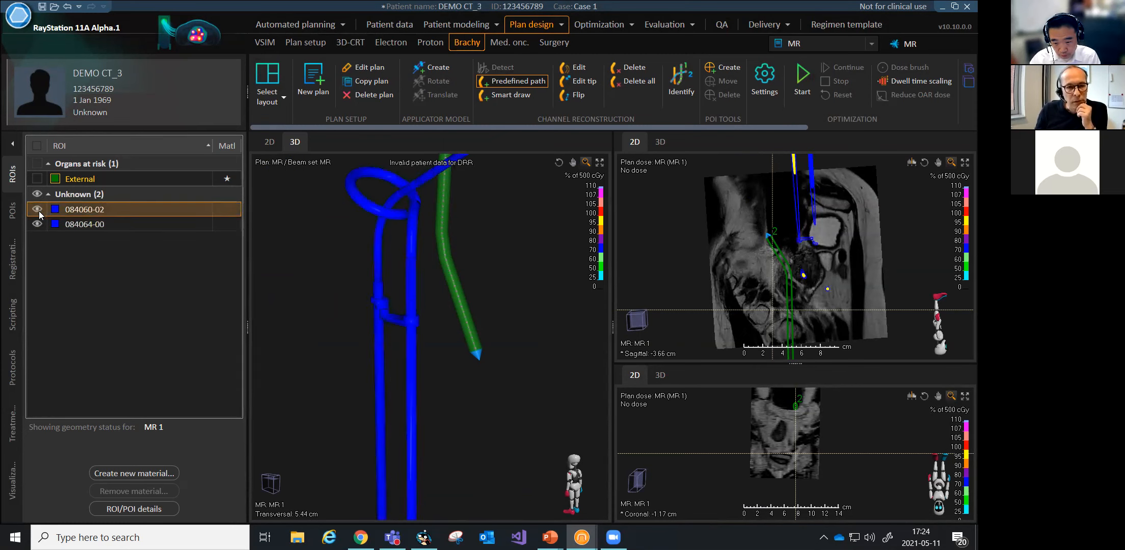
click(34, 207)
click(36, 223)
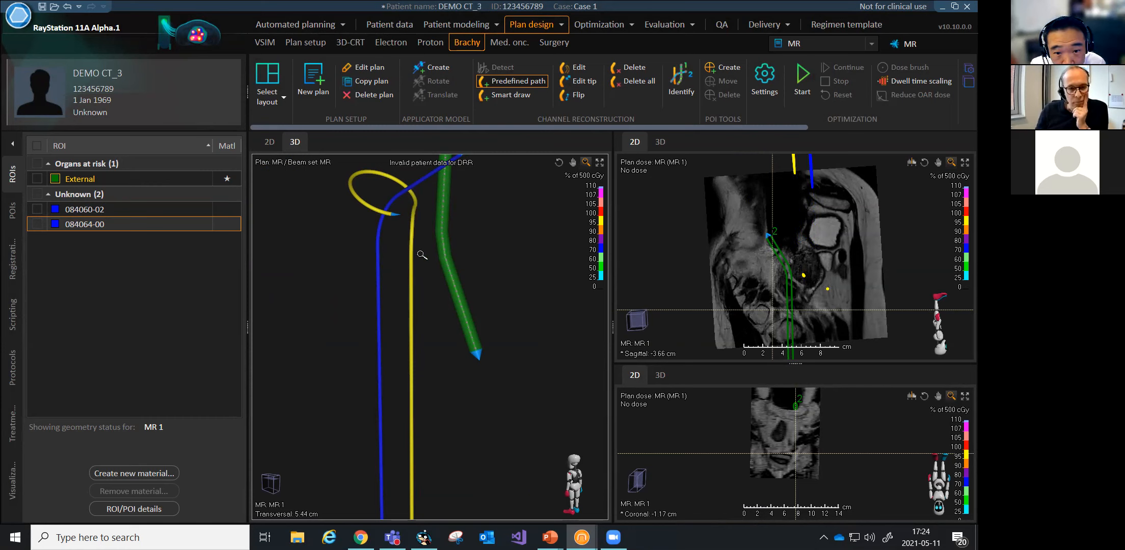
click(41, 214)
click(43, 226)
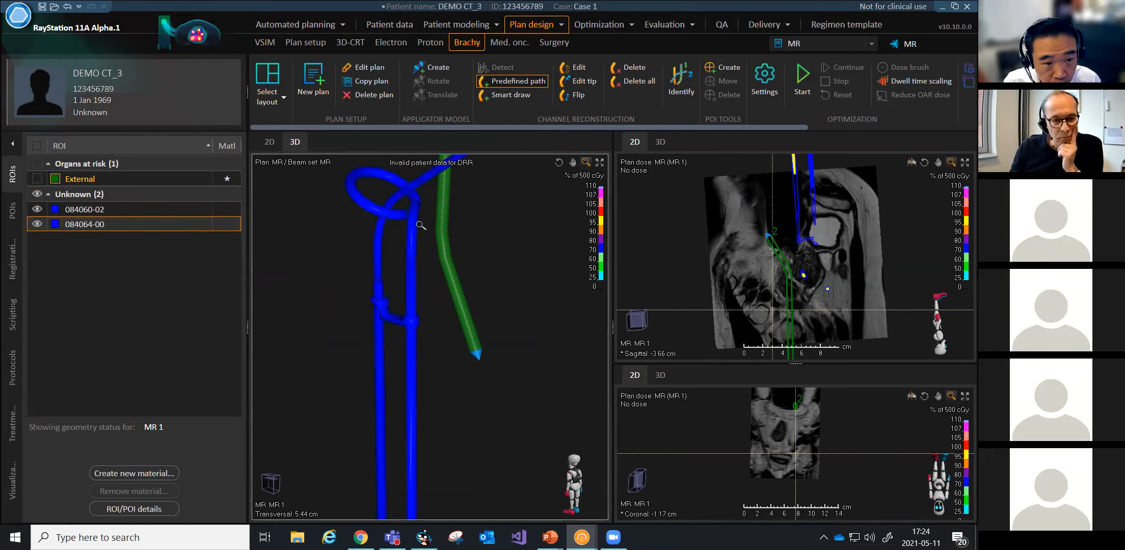
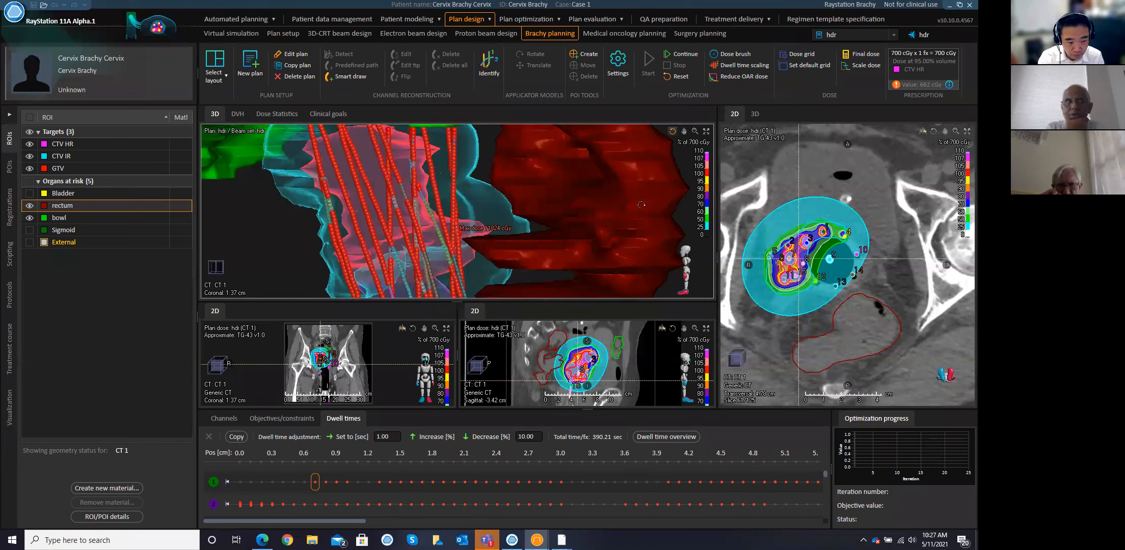
- Hide the bowl and rectum ROIs in the hdr plan and frame the targets with their needles in the 3D view
click(695, 132)
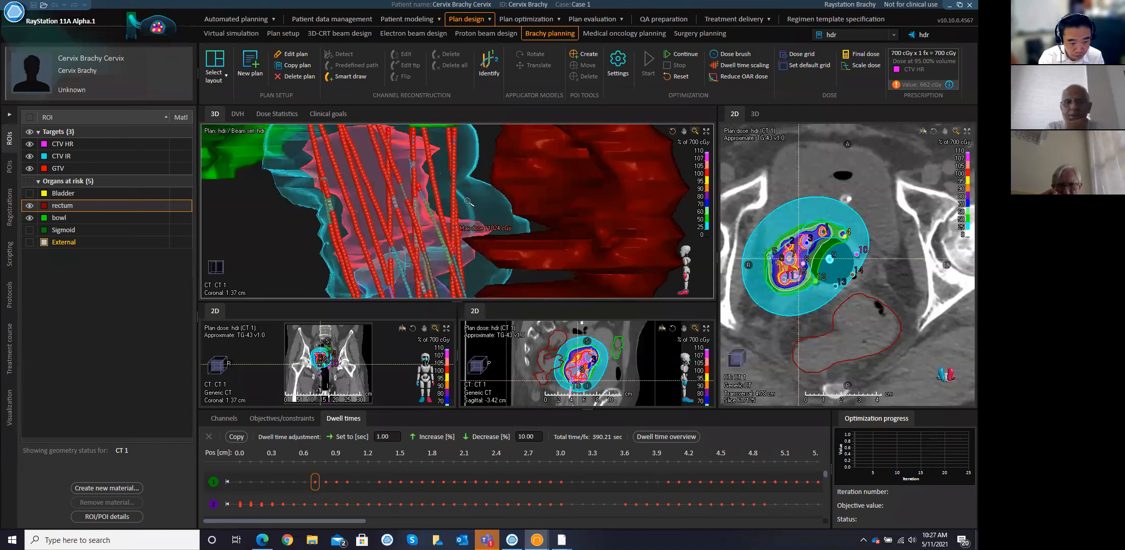
drag(467, 200, 459, 219)
click(29, 218)
click(28, 205)
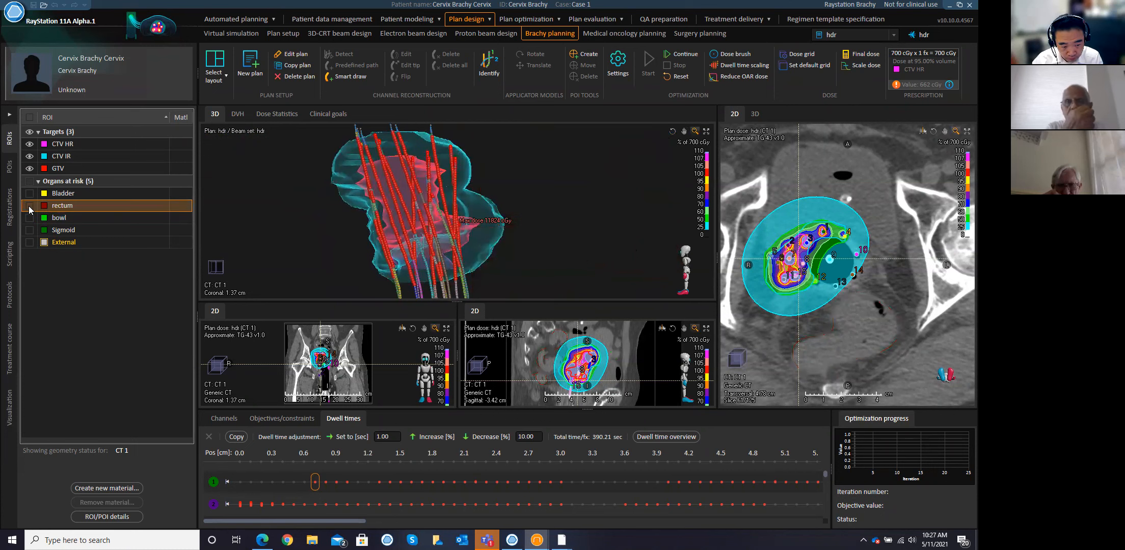
drag(434, 217, 494, 248)
click(684, 133)
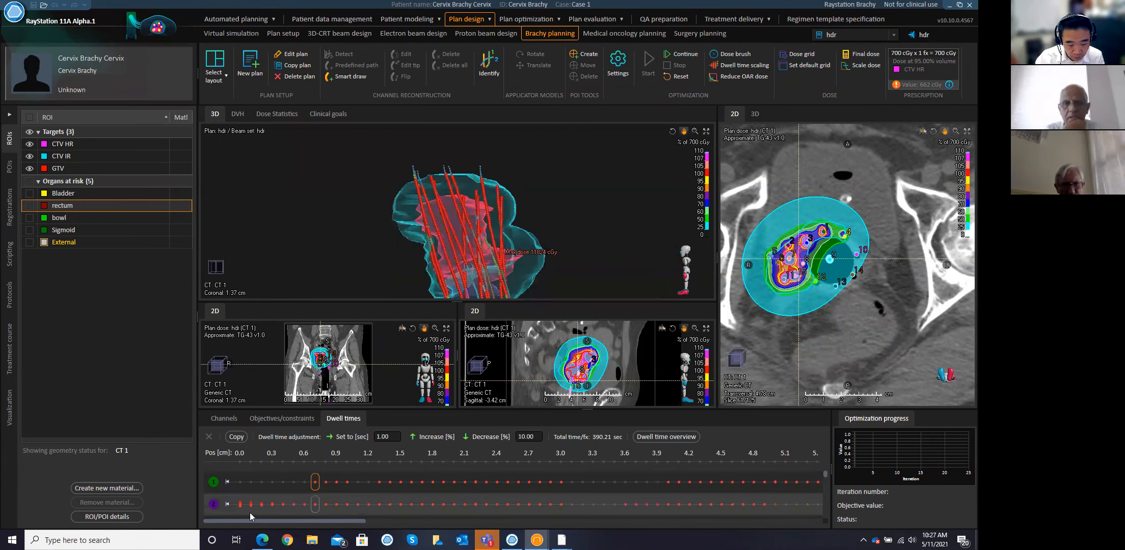
- Select channel 2's dwell point at 0.0 cm and locate it in an enlarged, rotated 3D view of the needles
click(239, 504)
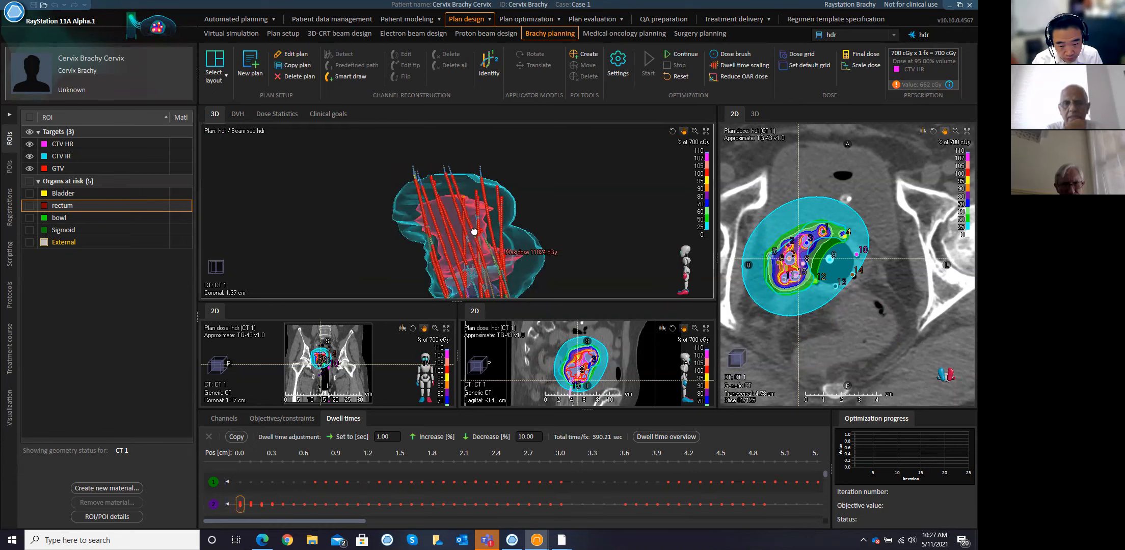
drag(644, 127, 636, 132)
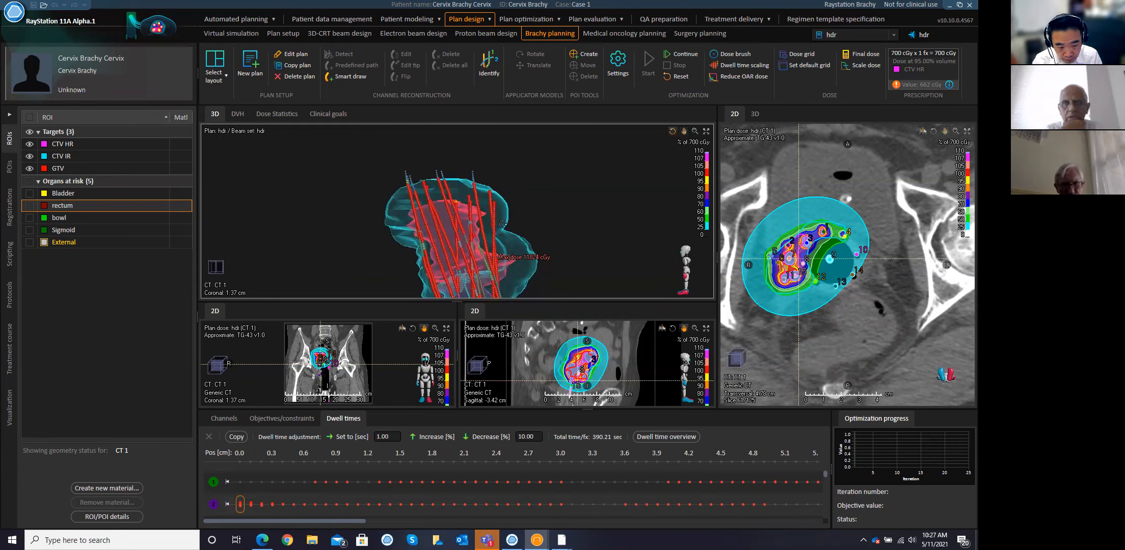
drag(506, 231, 499, 215)
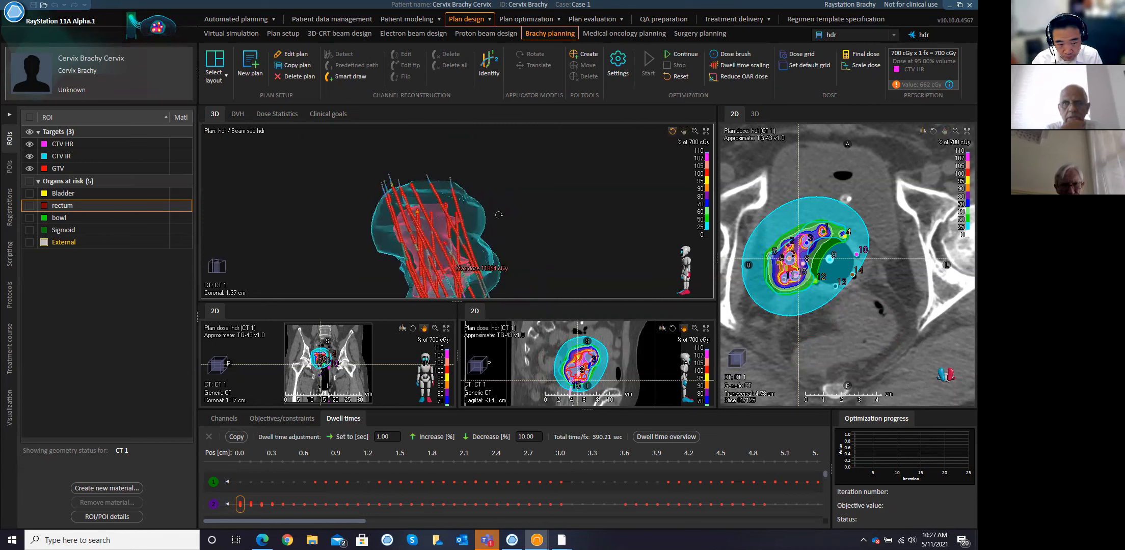
scroll(499, 215, up, 6)
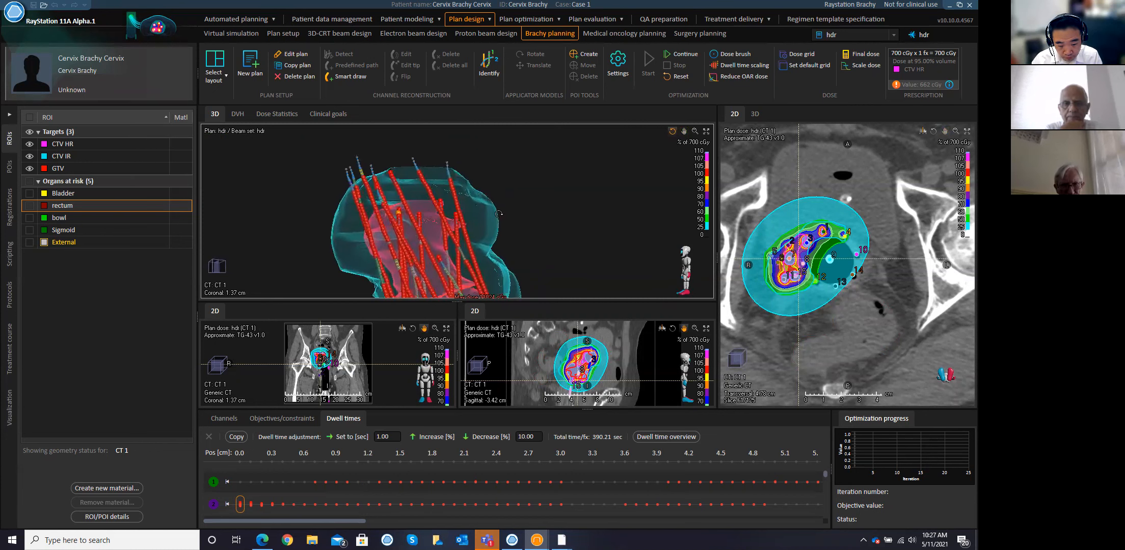
scroll(464, 222, up, 4)
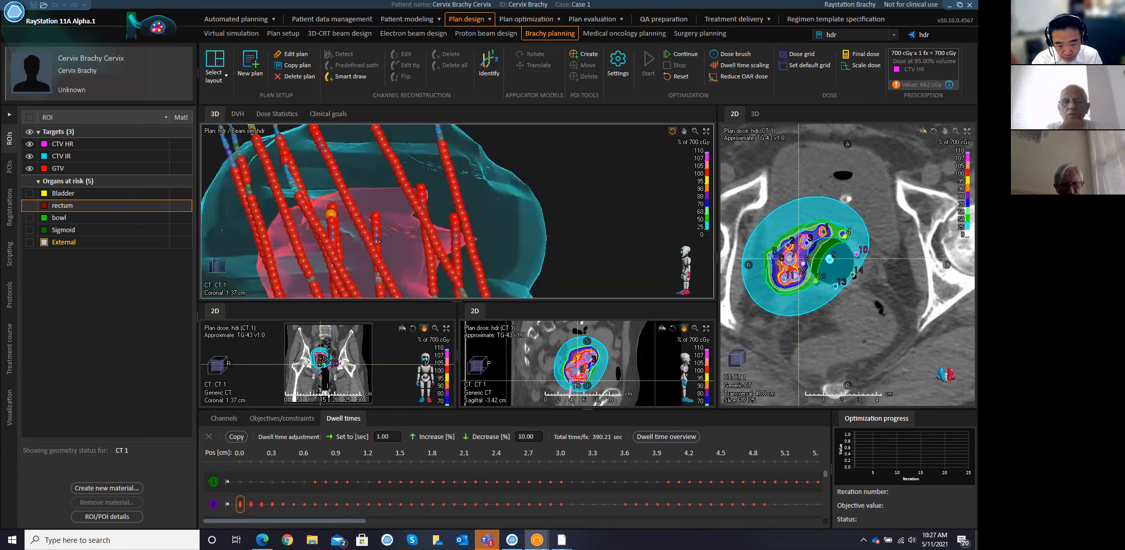
drag(300, 291, 296, 298)
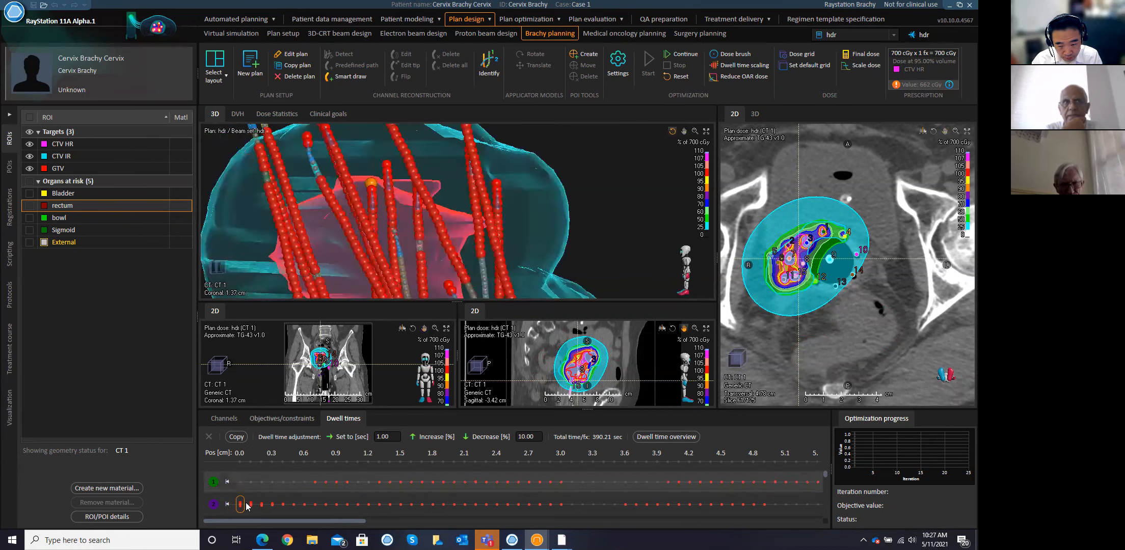
- Follow channel 2's dwell points at 0.1, 0.3 and 0.4 cm in 3D, and check the dwell time at 0.6 cm
click(250, 504)
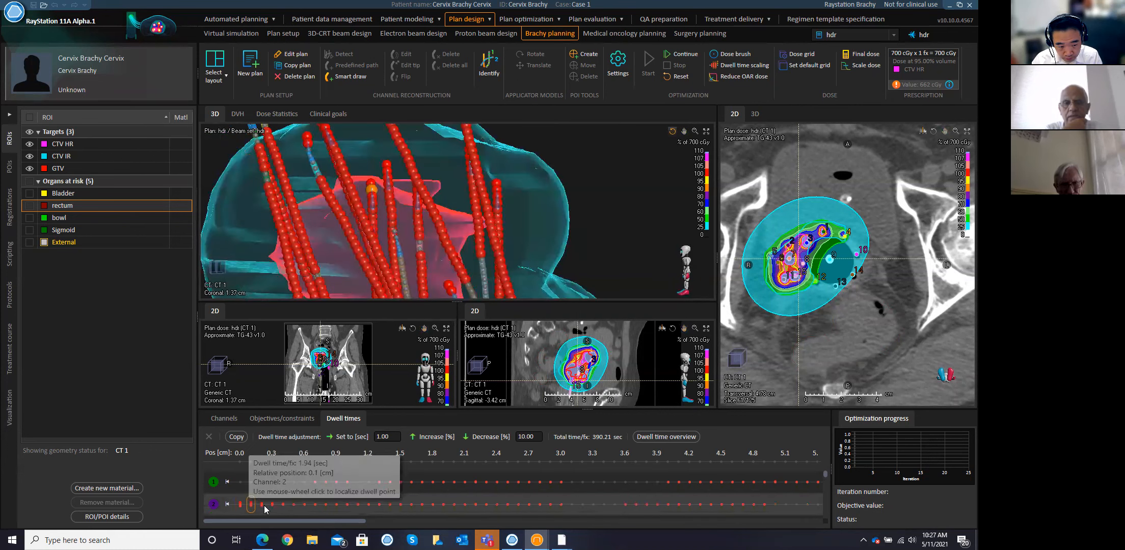
click(272, 504)
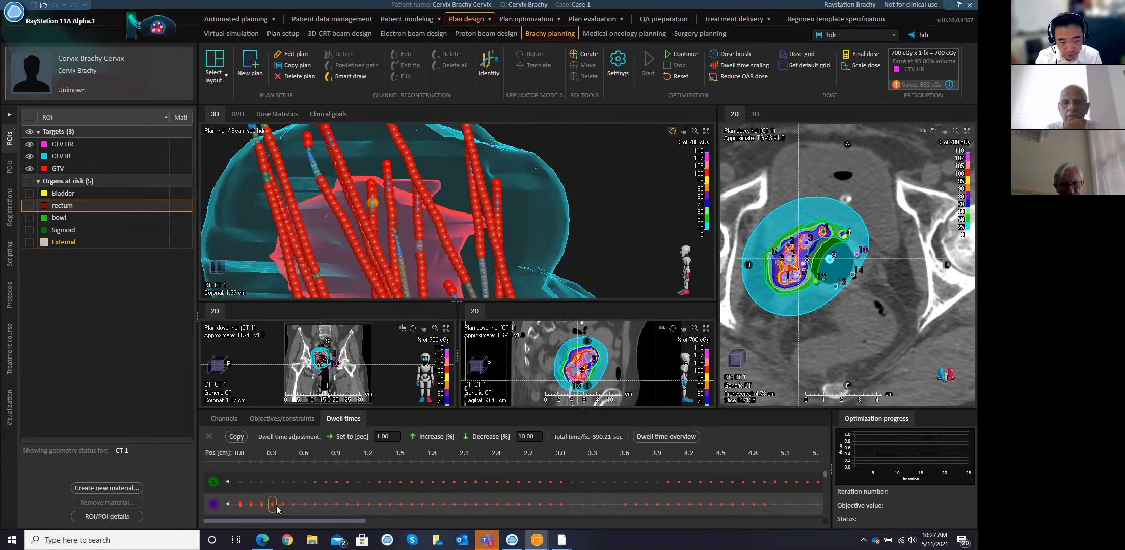
click(283, 504)
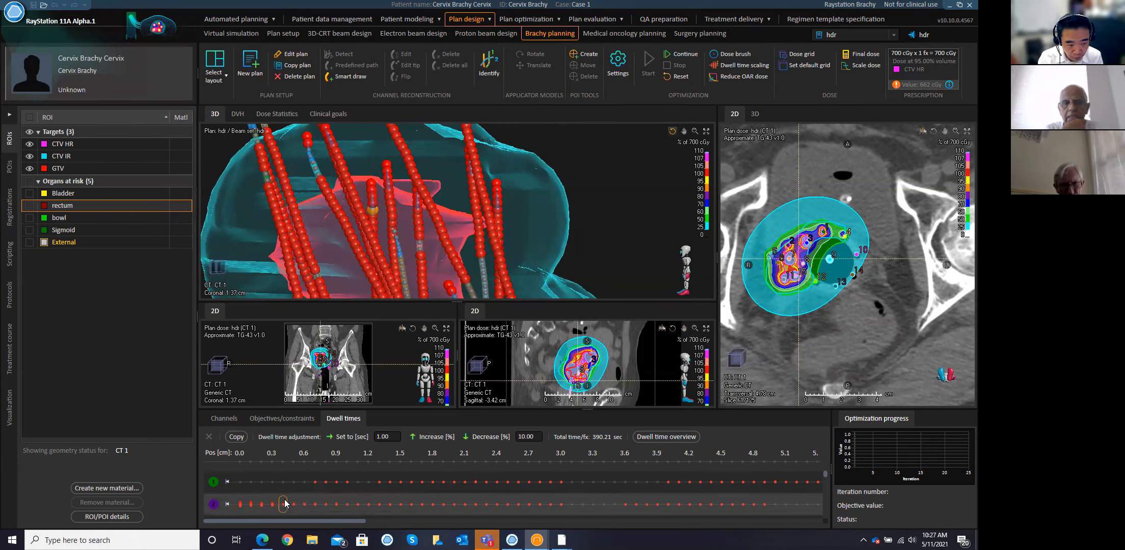
mouse_move(304, 504)
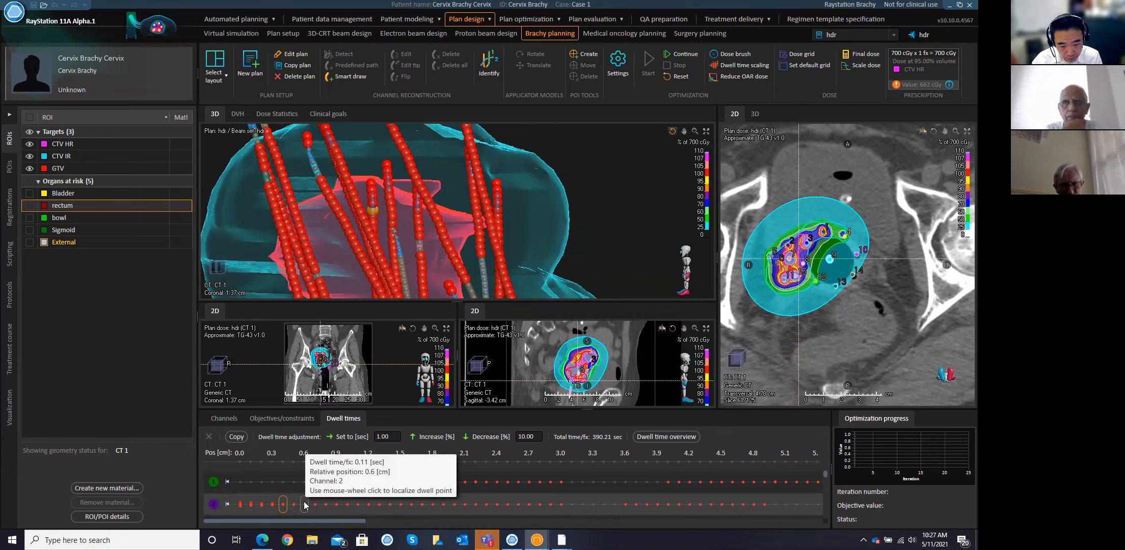
- Select channel 5's dwell points at 0.0, 0.1 and 0.2 cm in turn to locate them in the 3D view
scroll(535, 474, down, 3)
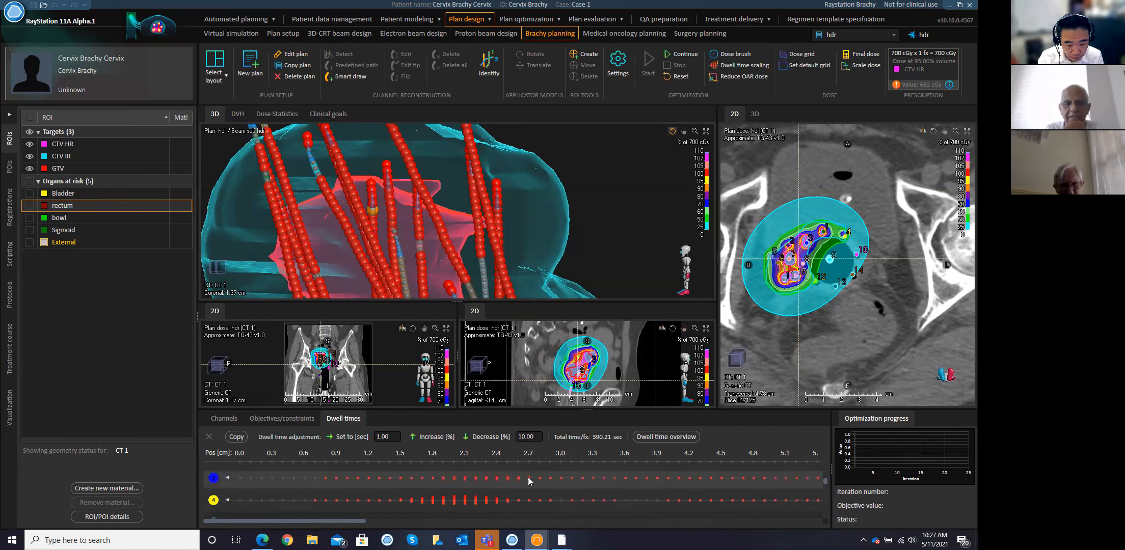
click(239, 499)
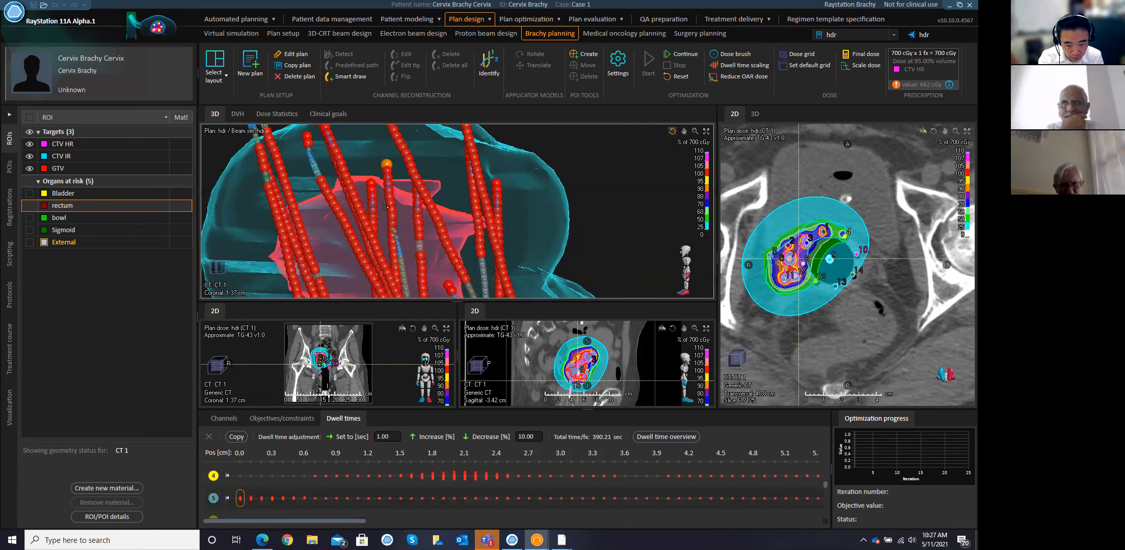
click(251, 498)
click(261, 498)
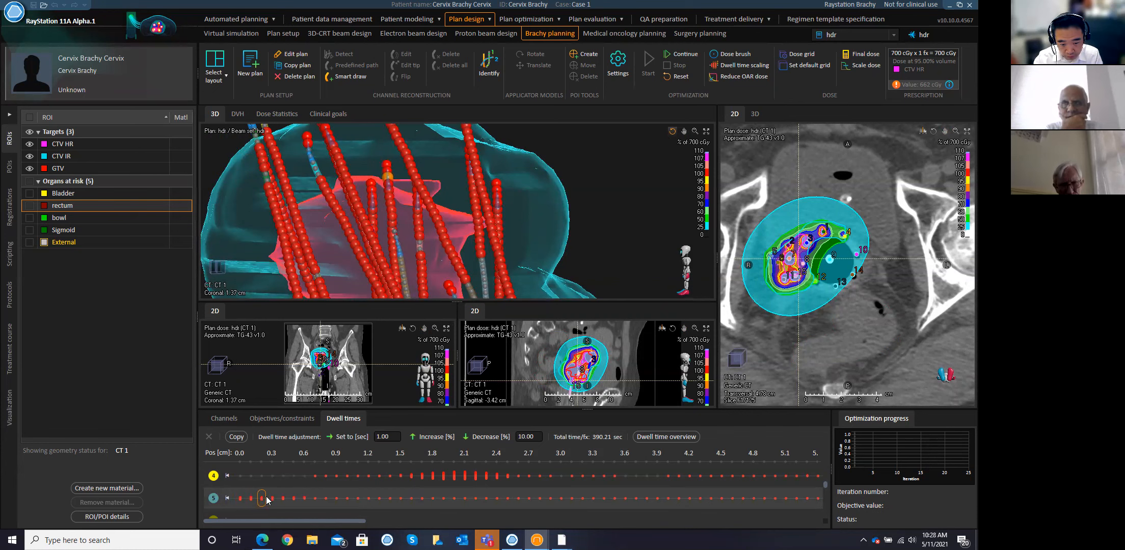
- Locate channel 5's dwell point at 0.3 cm in the 3D view, then frame the whole target volume with its needles
mouse_move(273, 499)
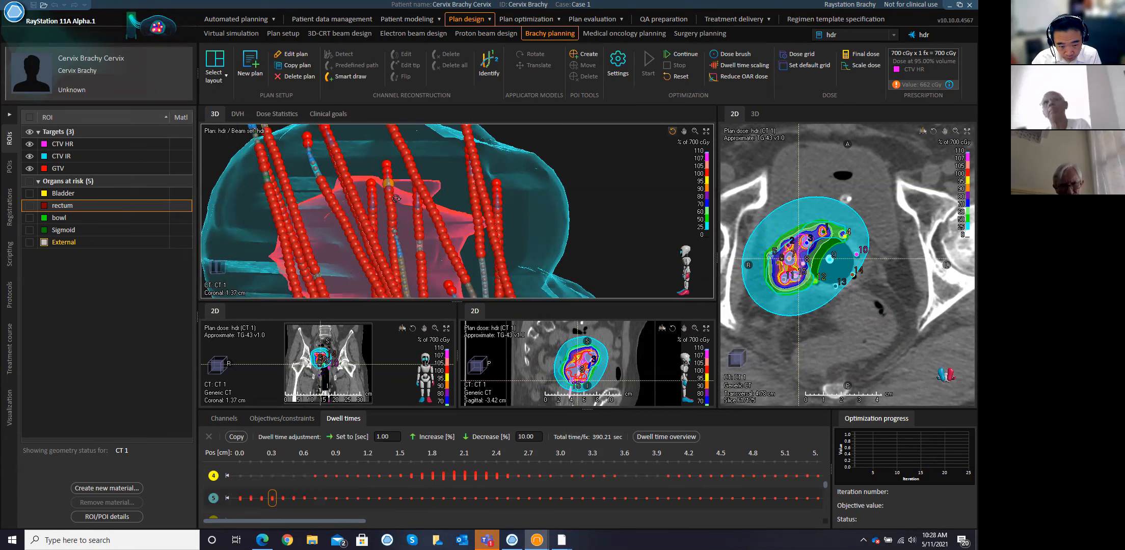
drag(395, 197, 616, 129)
click(695, 131)
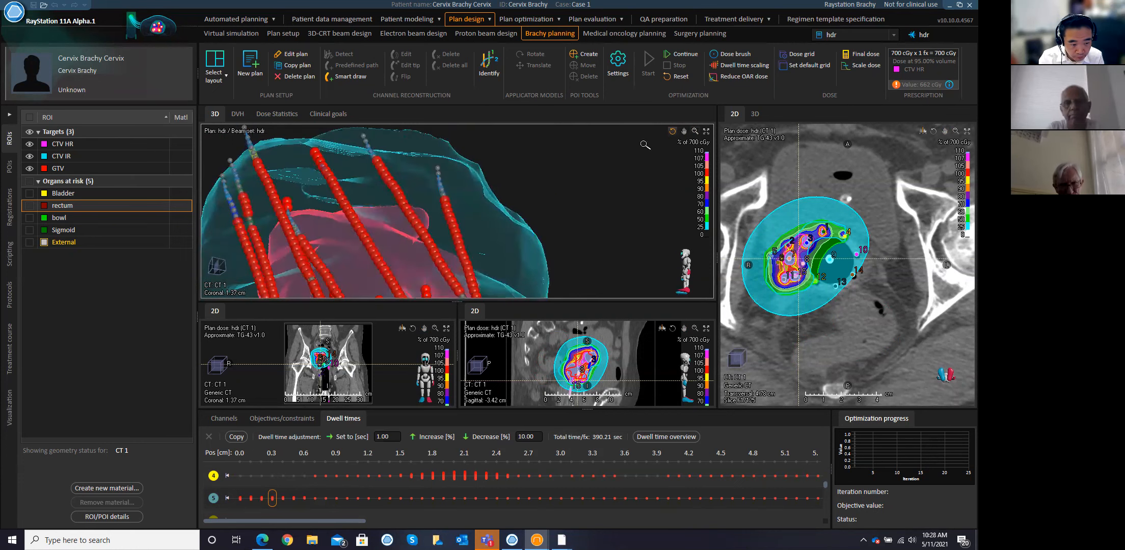
drag(482, 248, 509, 219)
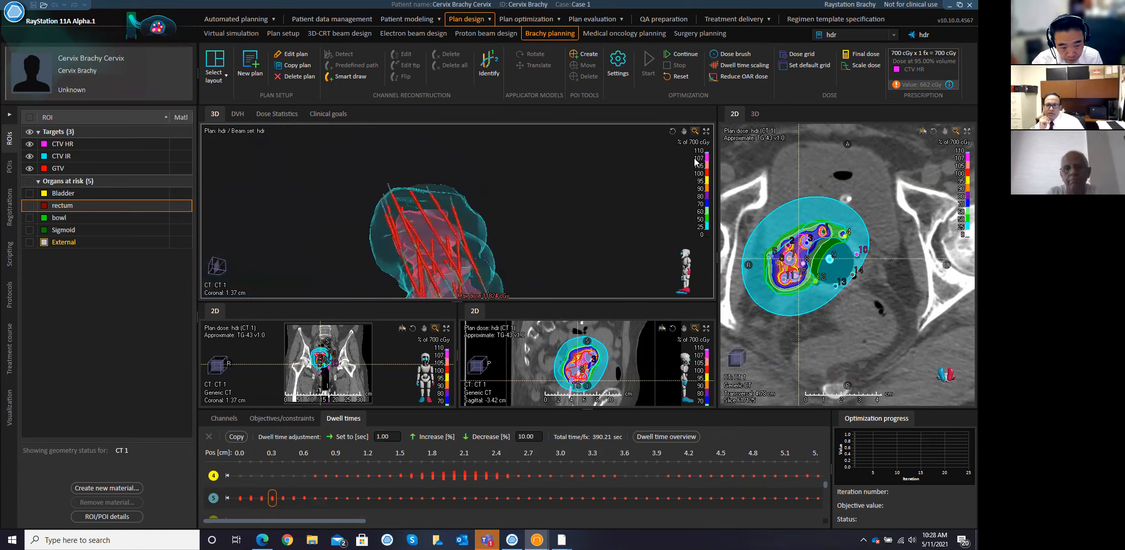
- Examine the needle paths through CTV HR, CTV IR and GTV from several sides in the rotated 3D view
click(672, 131)
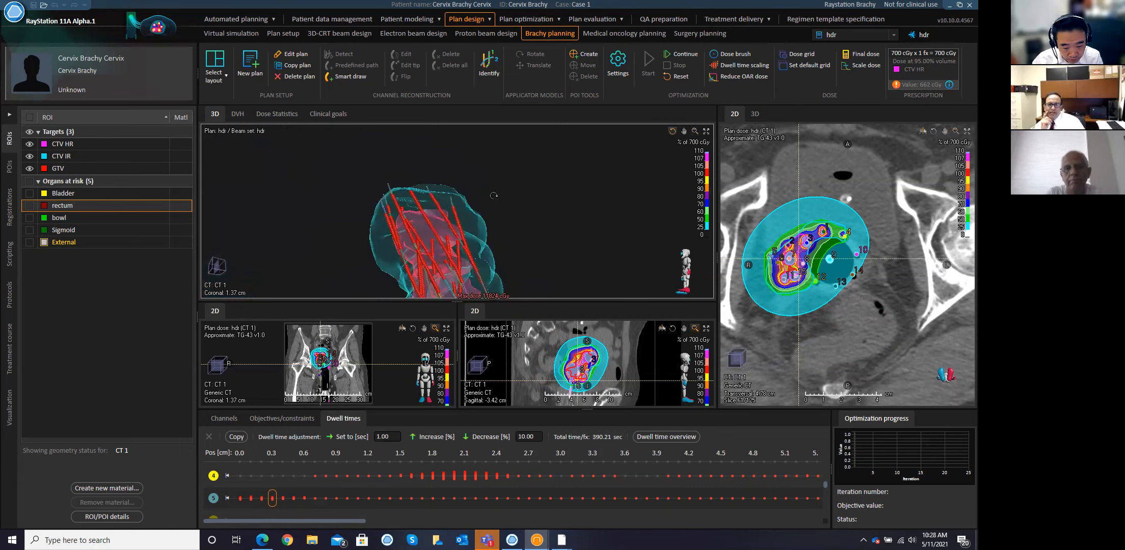
drag(482, 194, 438, 276)
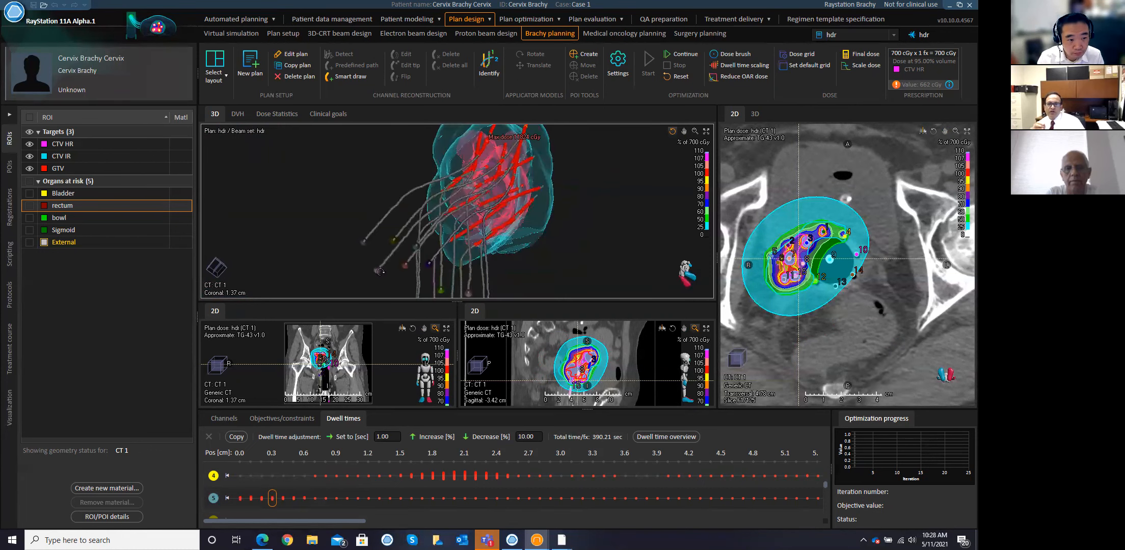
drag(474, 193, 527, 180)
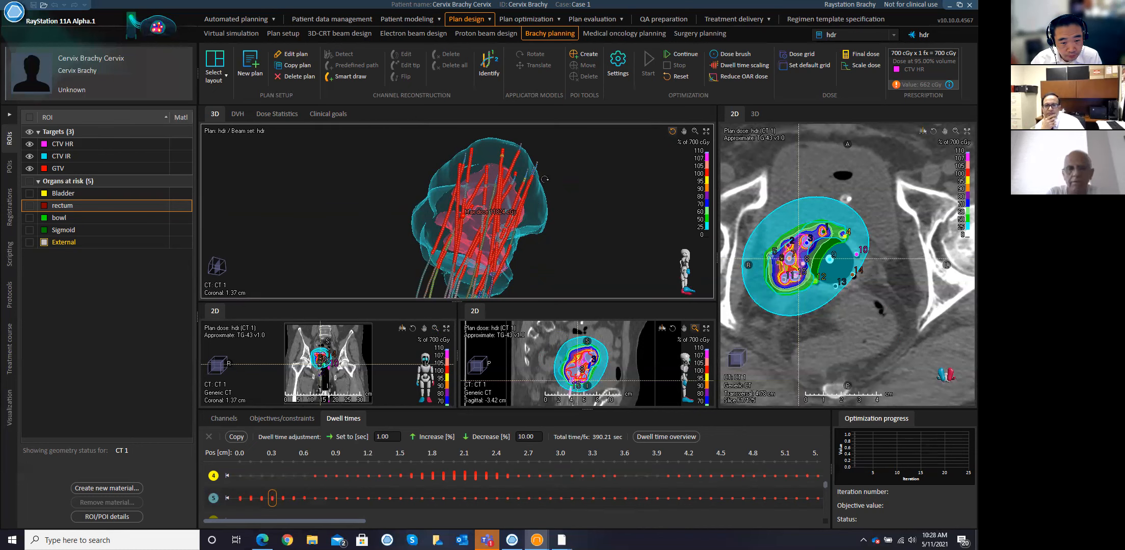
drag(556, 164, 610, 170)
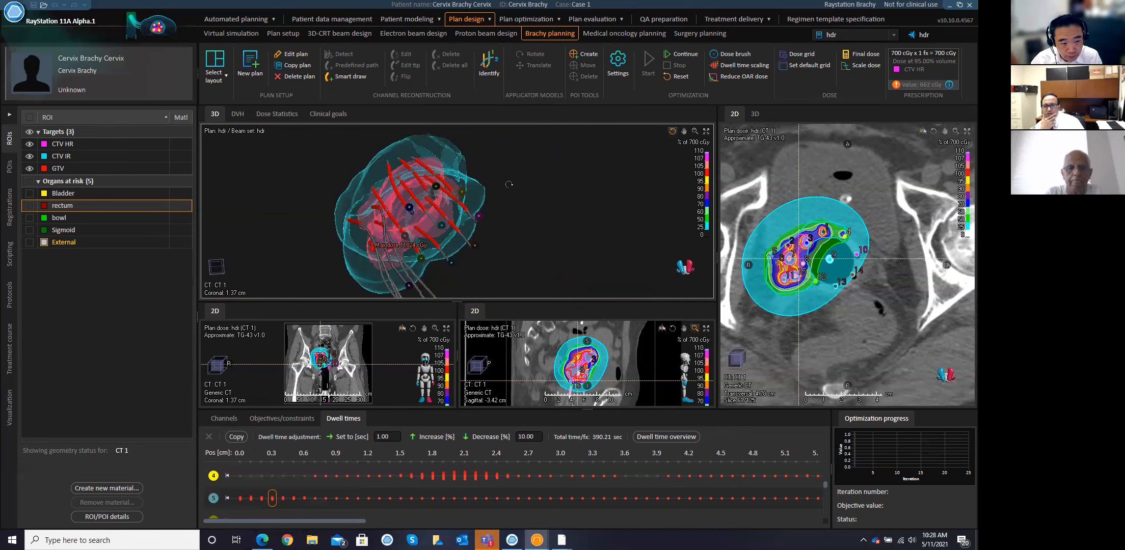
drag(508, 184, 456, 224)
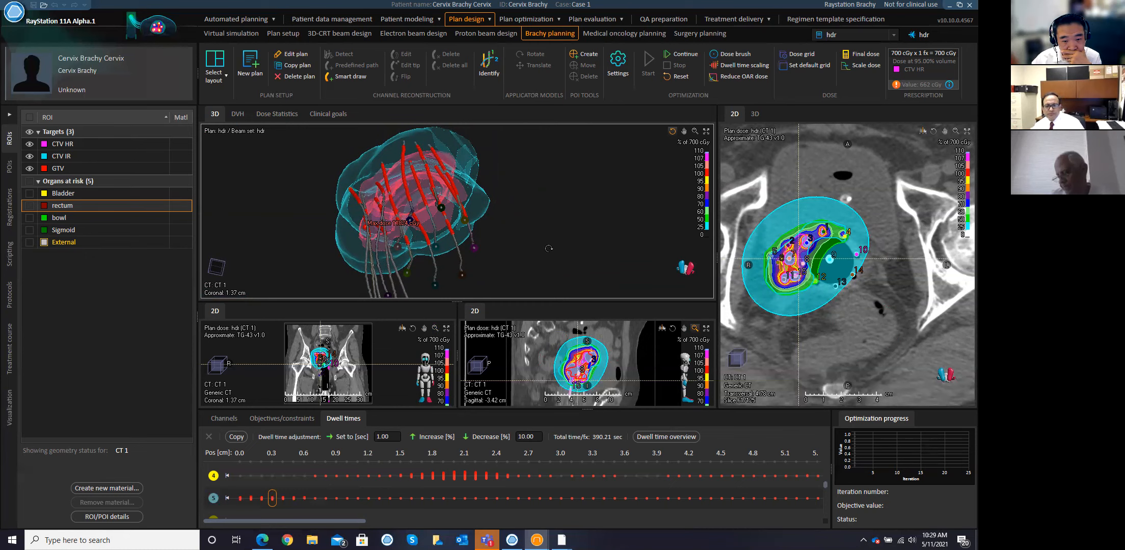
drag(481, 261, 534, 251)
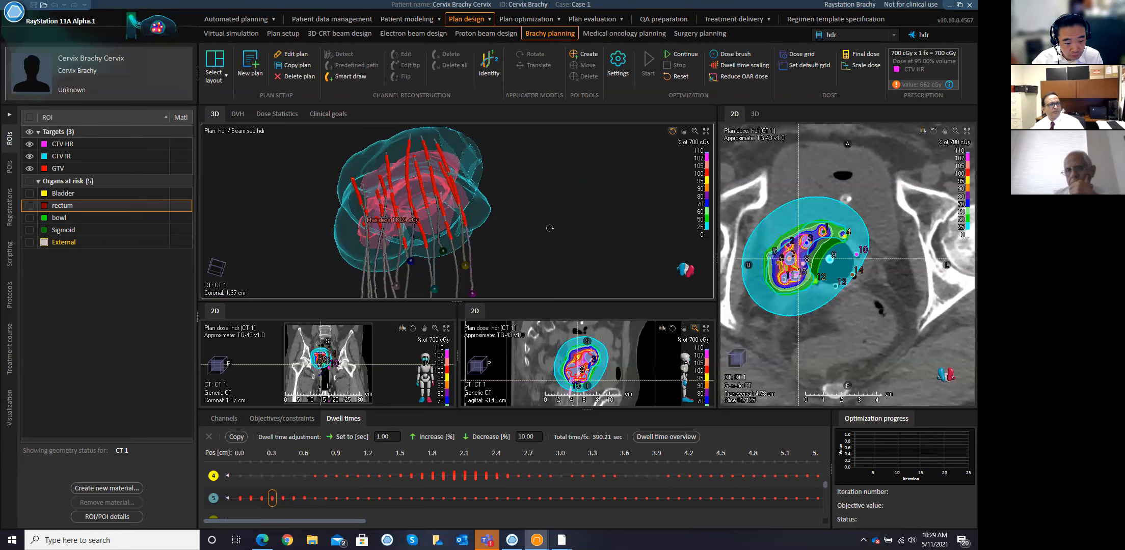
drag(538, 230, 461, 263)
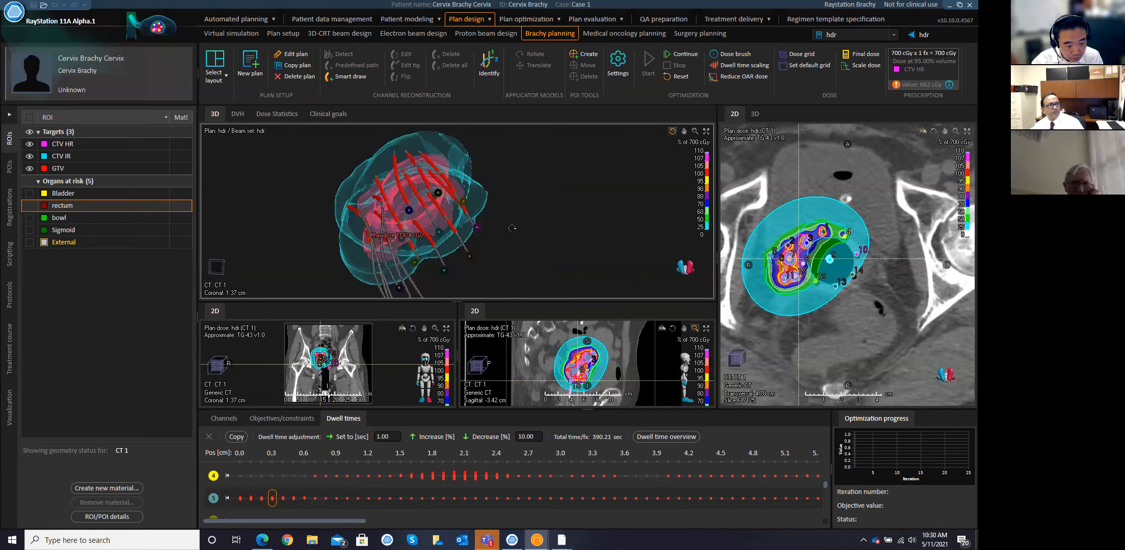
drag(511, 229, 385, 60)
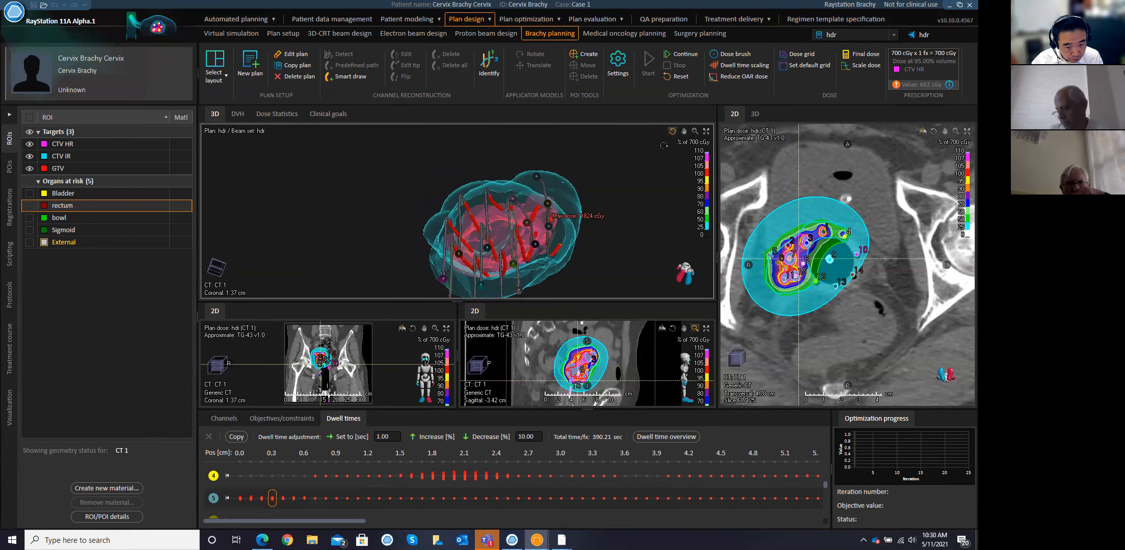
drag(584, 246, 583, 246)
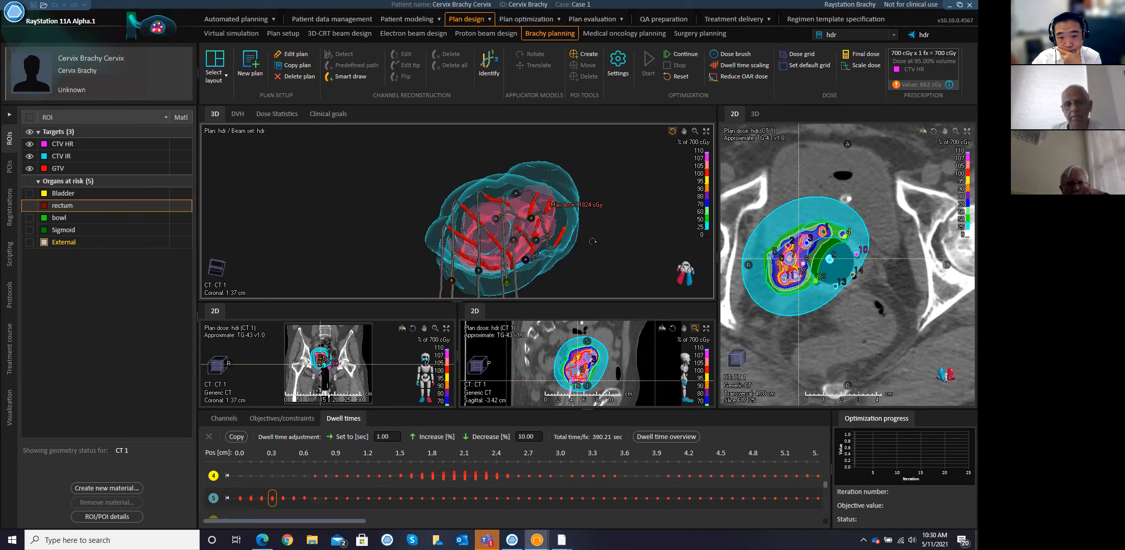
drag(577, 246, 515, 256)
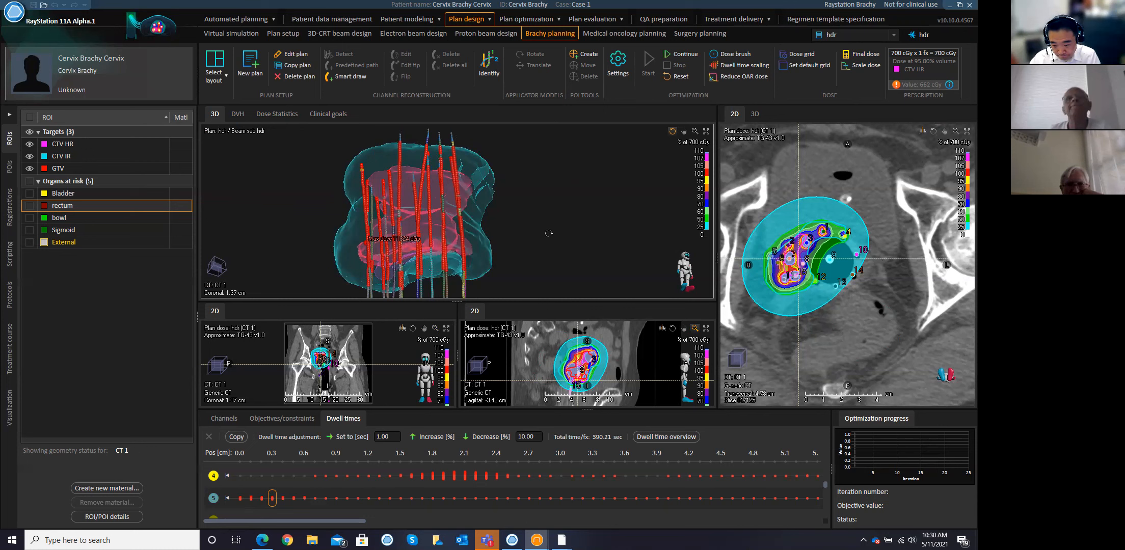
drag(451, 247, 457, 245)
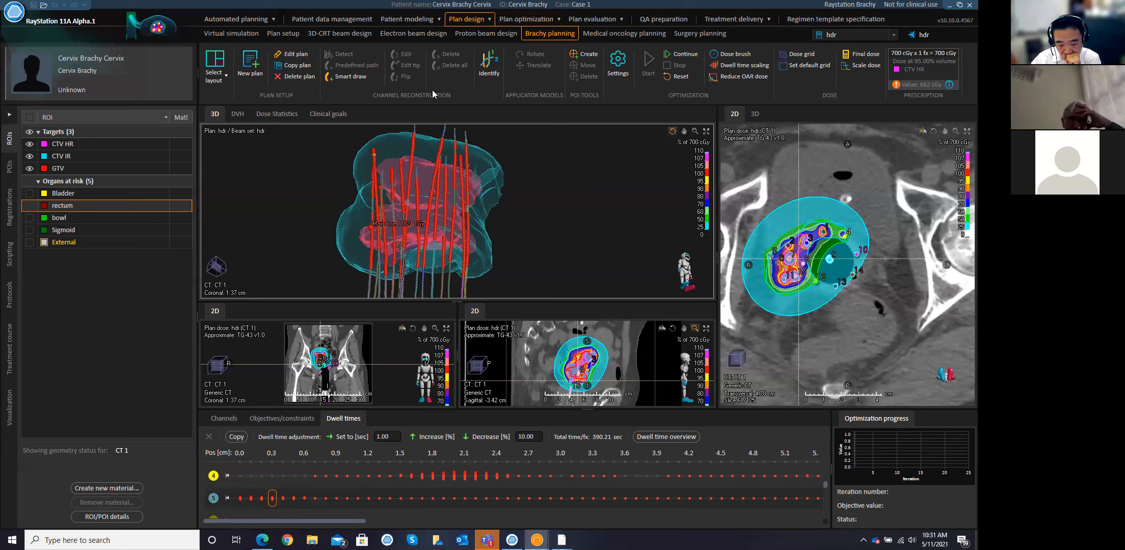
drag(394, 239, 564, 190)
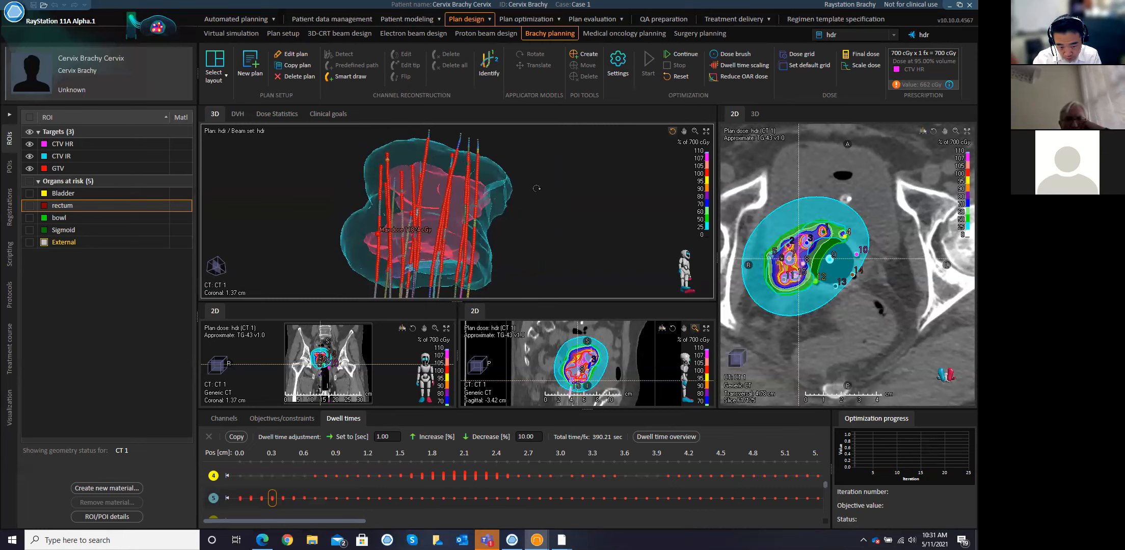
drag(537, 189, 546, 191)
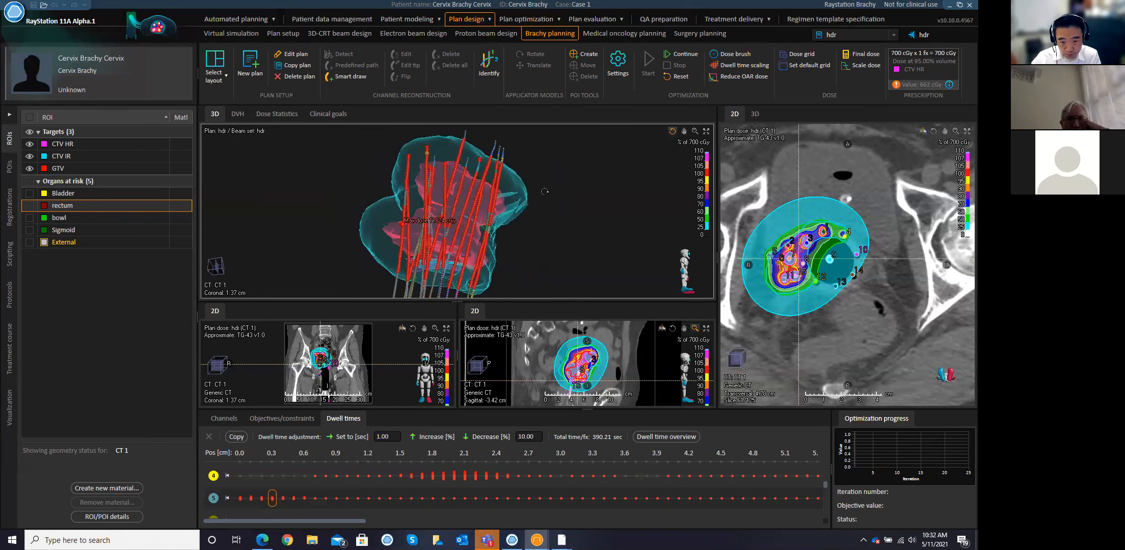
drag(543, 194, 530, 190)
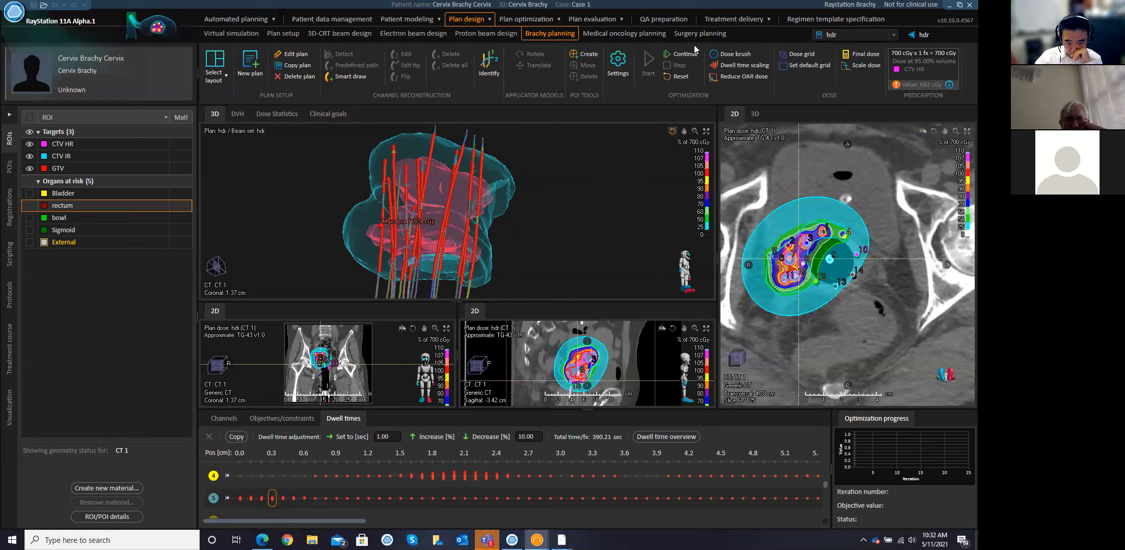
- In plan evaluation, try an organ motion simulation with CTV HR as motion ROI and isotropic 0.50 cm uncertainty, and discard it
click(599, 18)
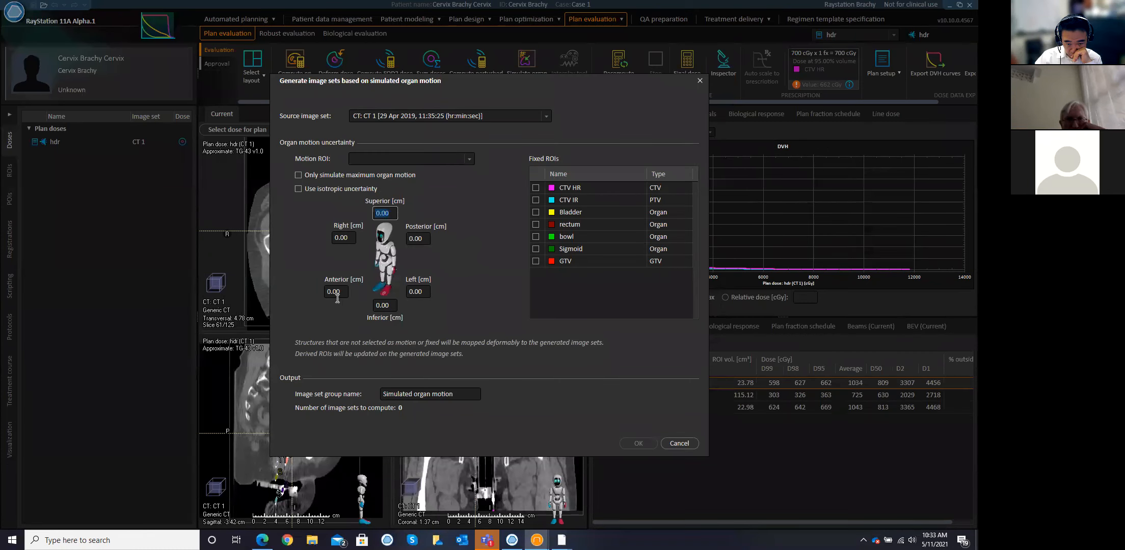
click(391, 157)
click(376, 173)
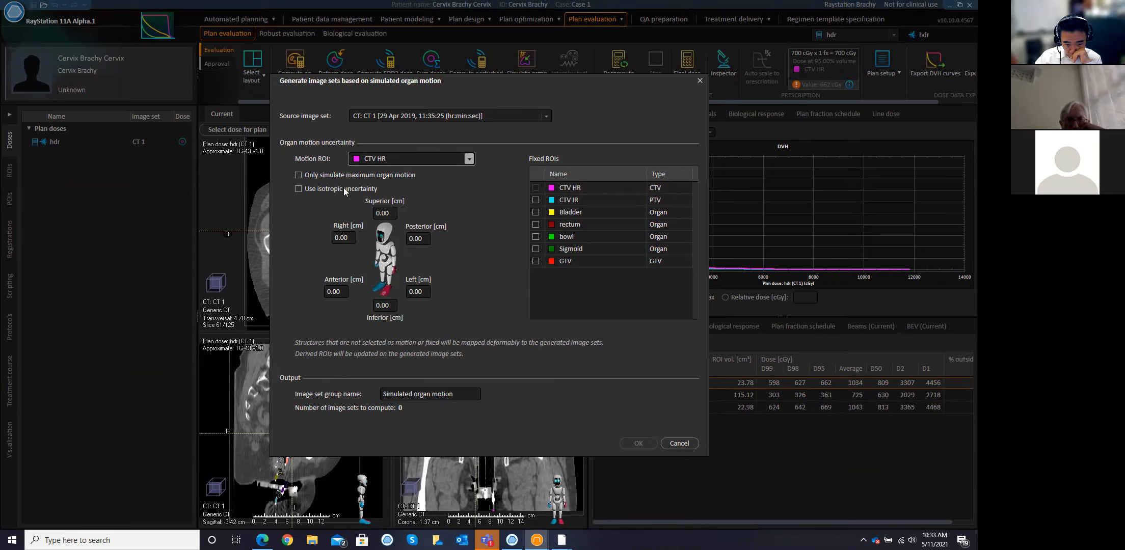
click(318, 190)
double_click(381, 213)
text(0.5)
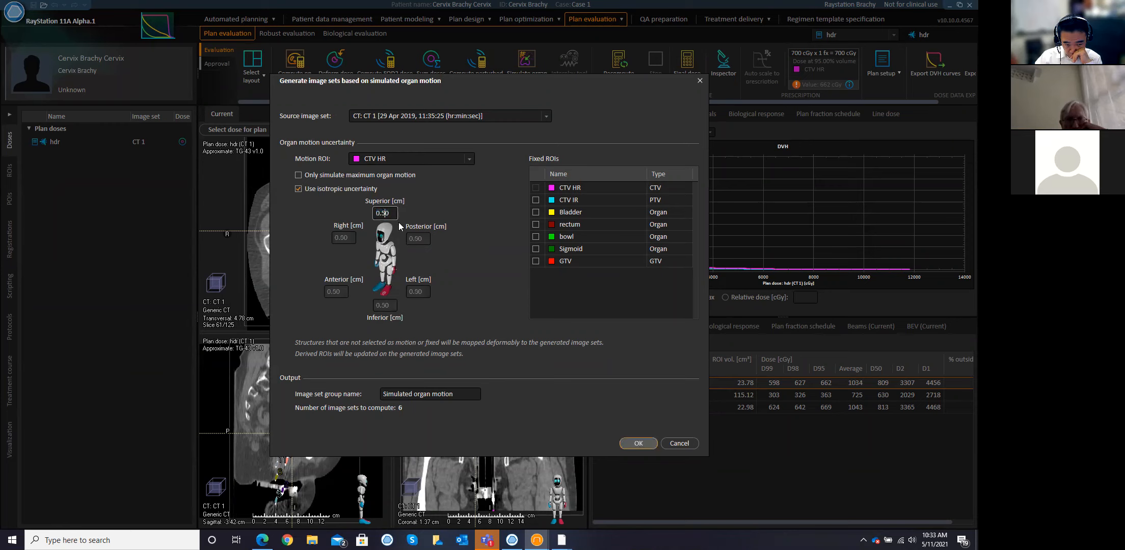
click(536, 188)
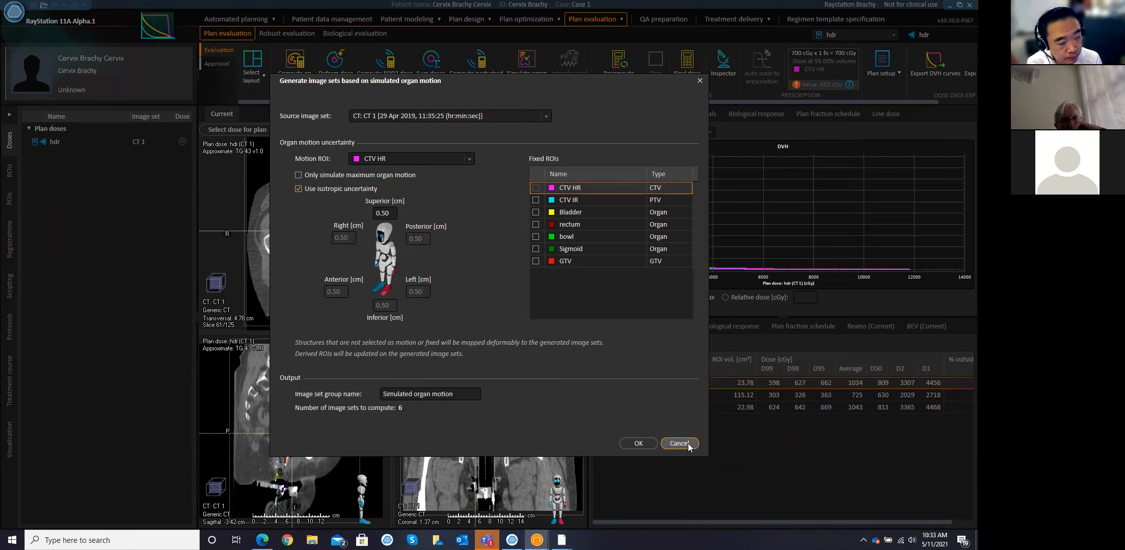
key(Escape)
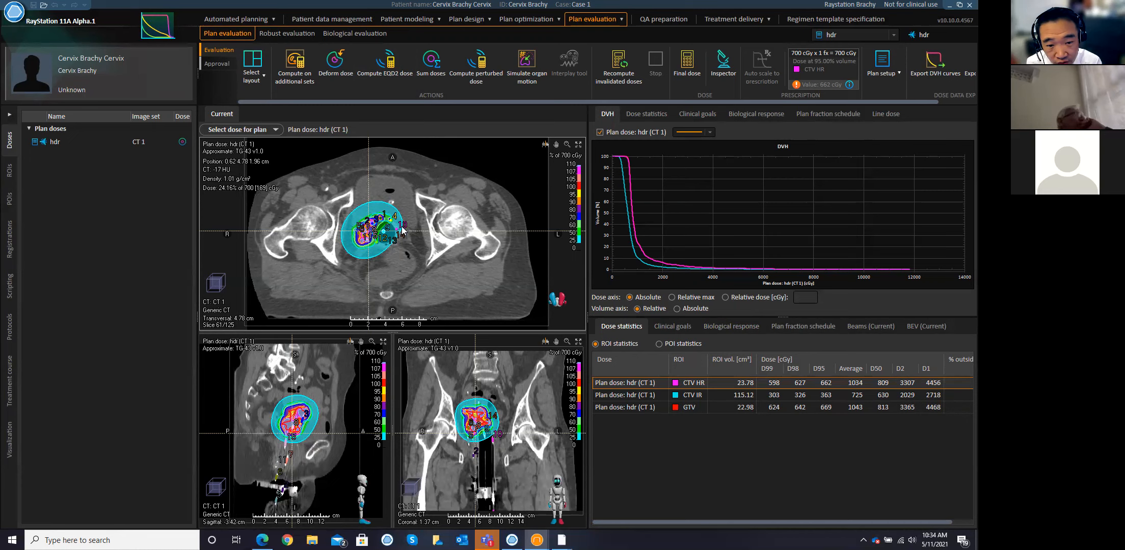
- Review the hdr plan's dose around the targets slice by slice on the transversal CT
scroll(402, 237, down, 1)
scroll(402, 238, down, 2)
scroll(403, 238, down, 7)
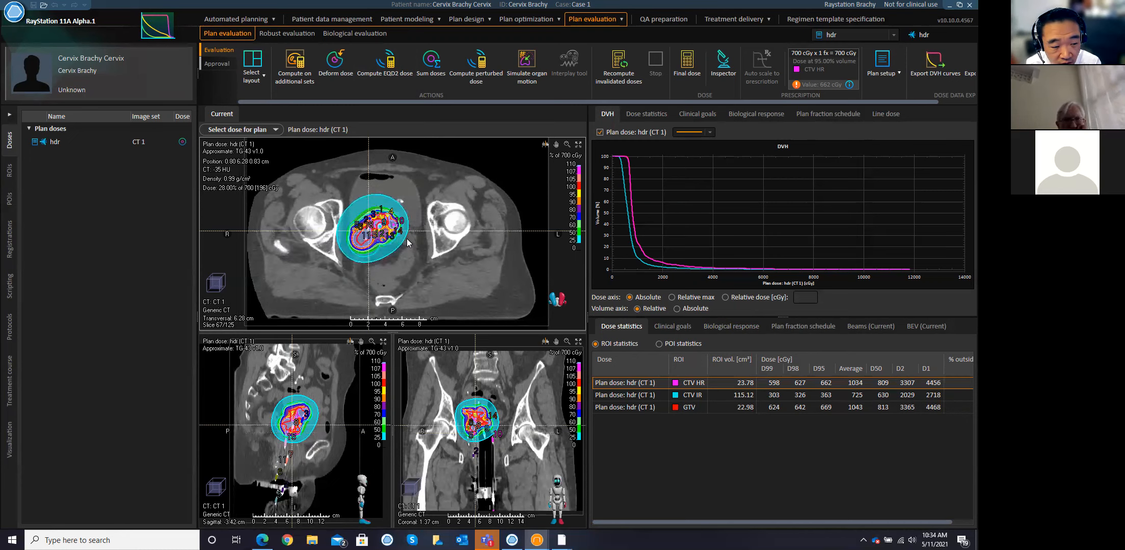
scroll(406, 241, up, 5)
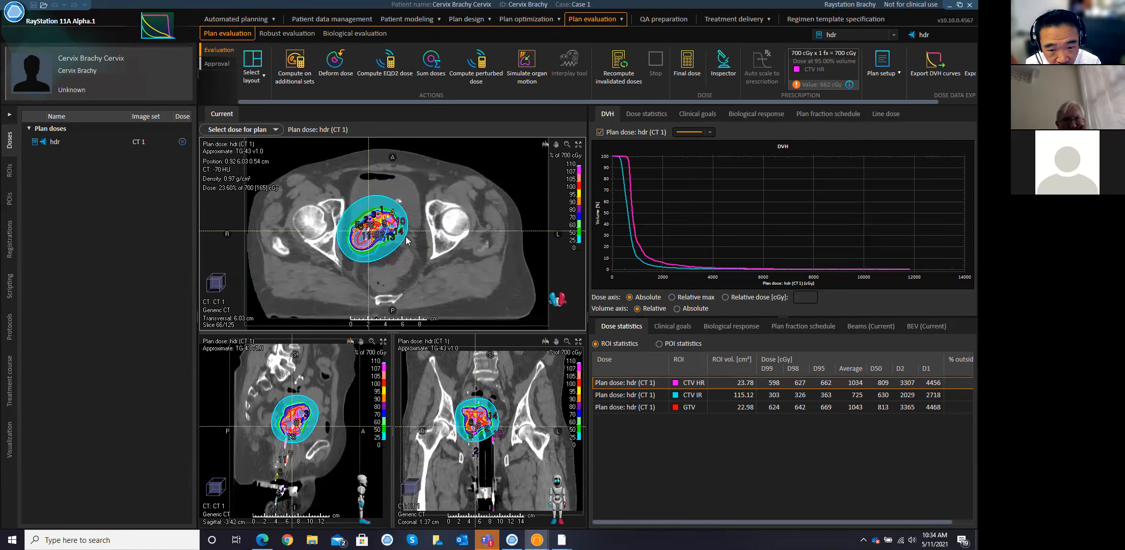
scroll(409, 238, up, 1)
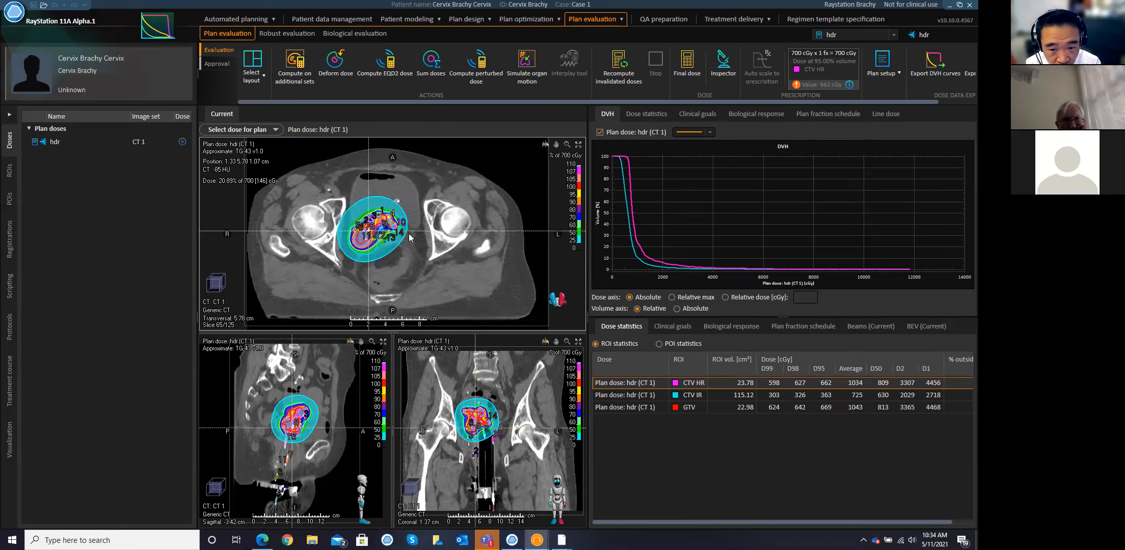
scroll(410, 238, up, 1)
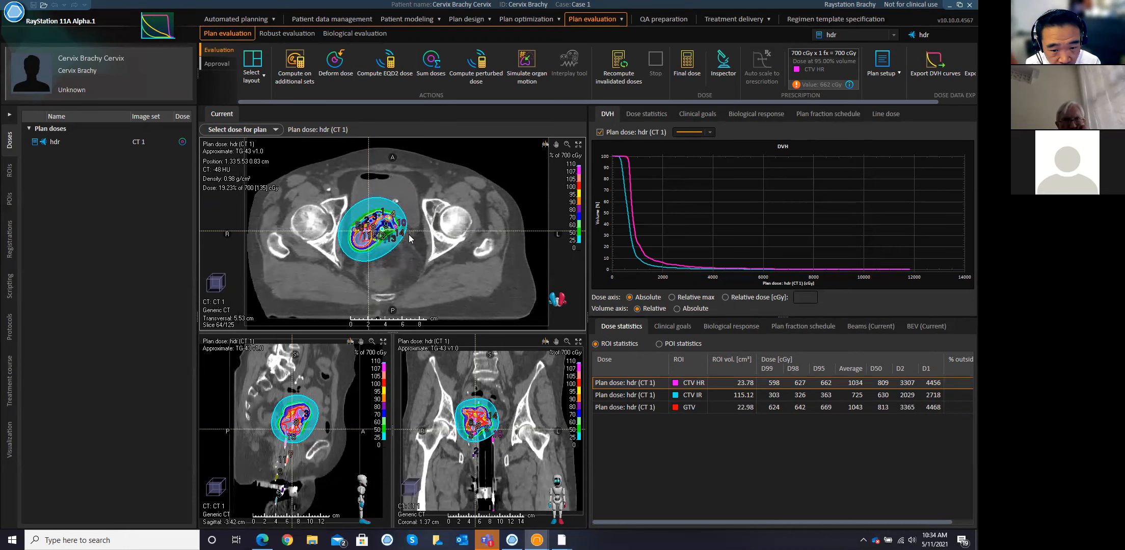
scroll(411, 238, down, 1)
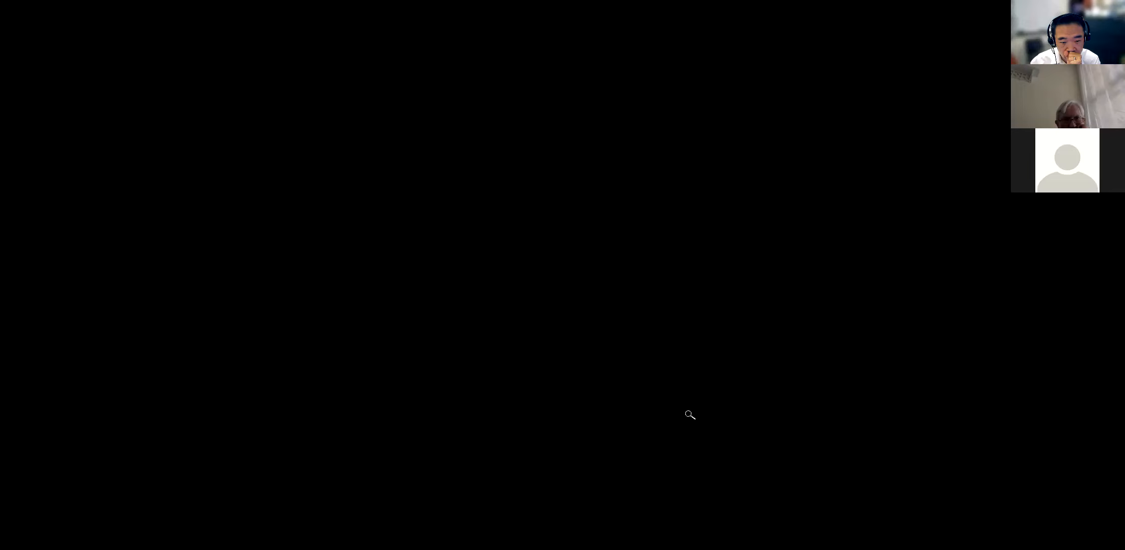
- Switch to the Brachytherapy in RayStation PowerPoint slide show and reveal the first bullet of the Work in Progress slide
mouse_move(549, 537)
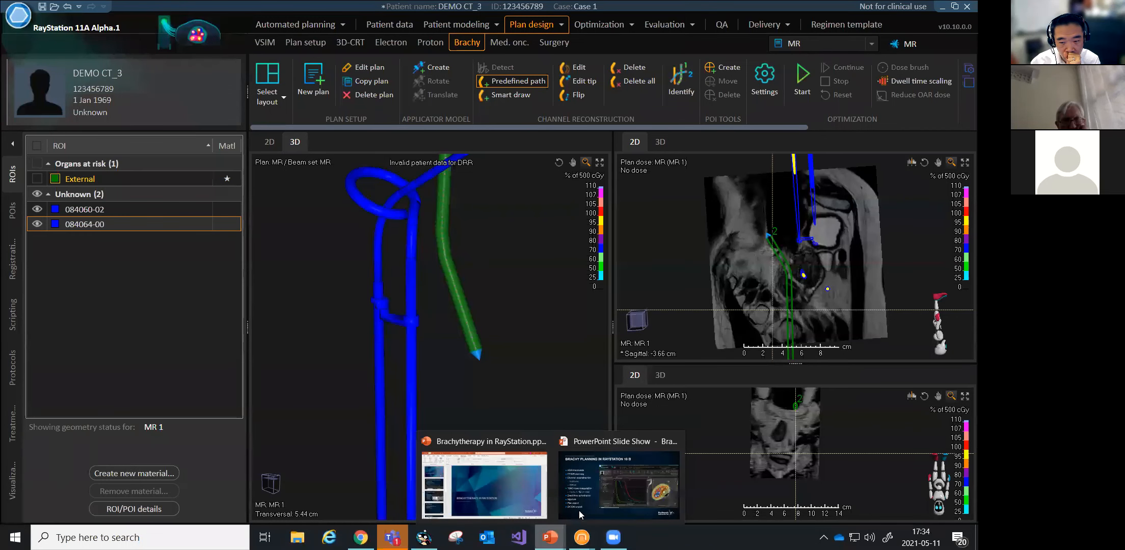
click(586, 484)
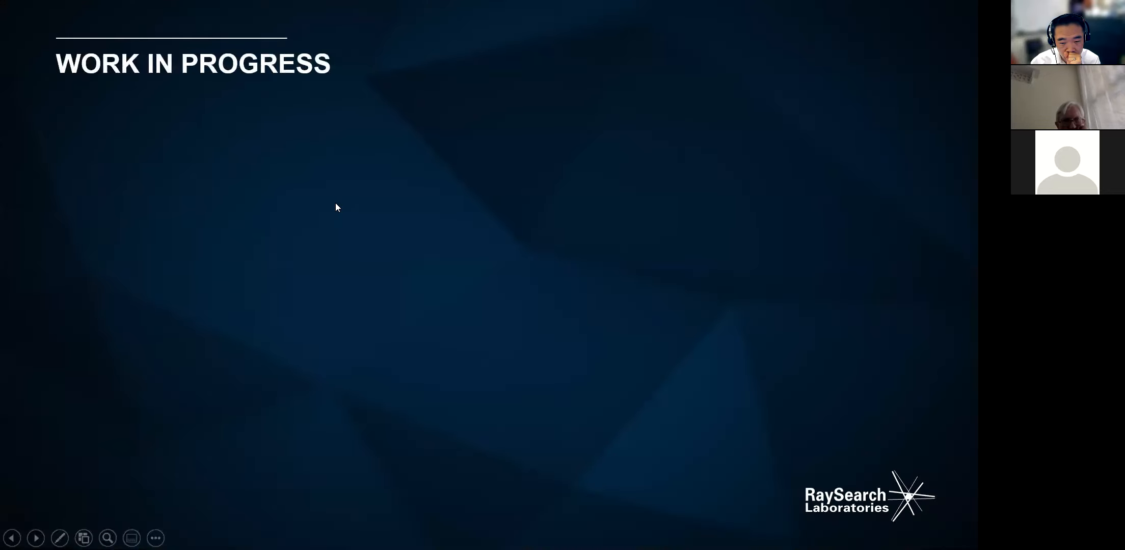
click(336, 204)
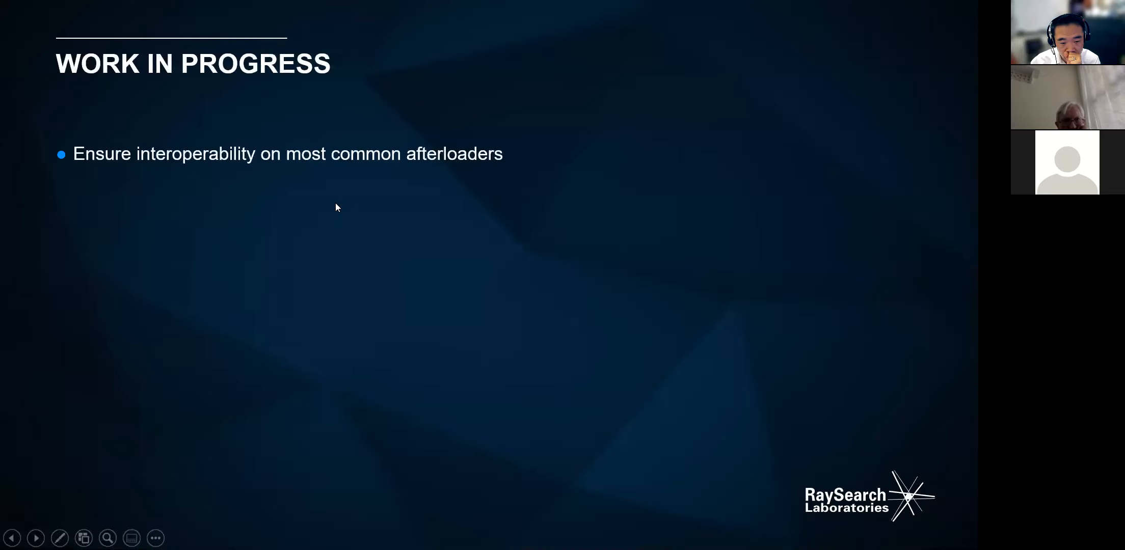